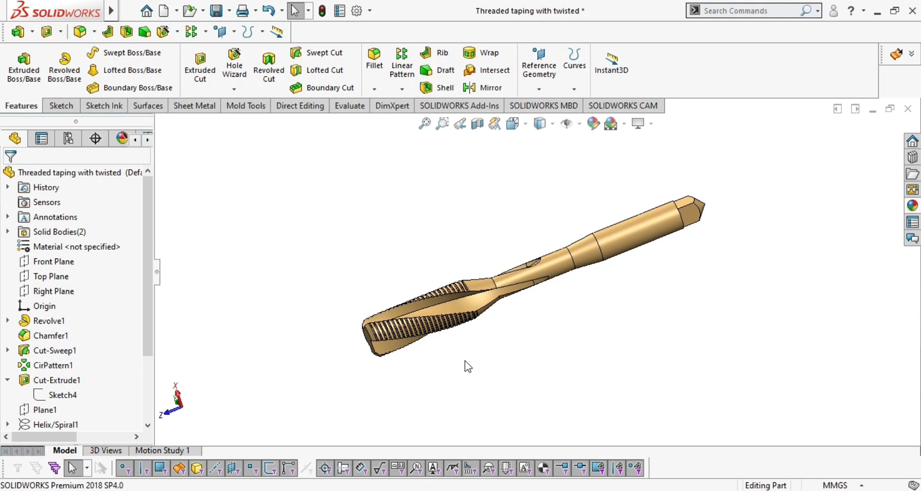
Create a new part and start a sketch on the Right Plane, viewed normal to it
key(ctrl+n)
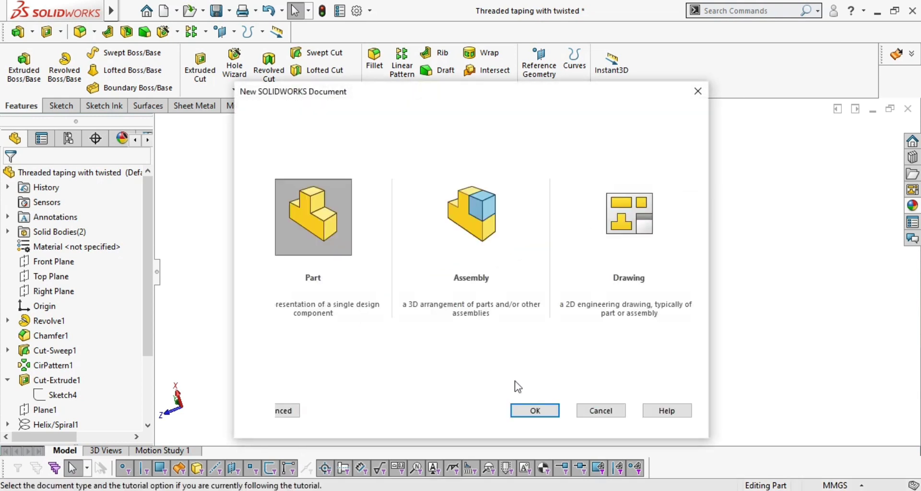
click(546, 408)
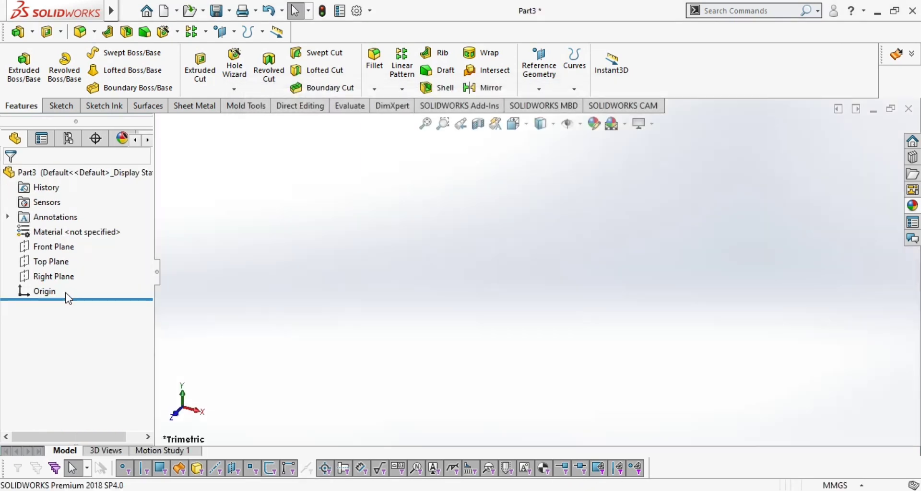
click(48, 277)
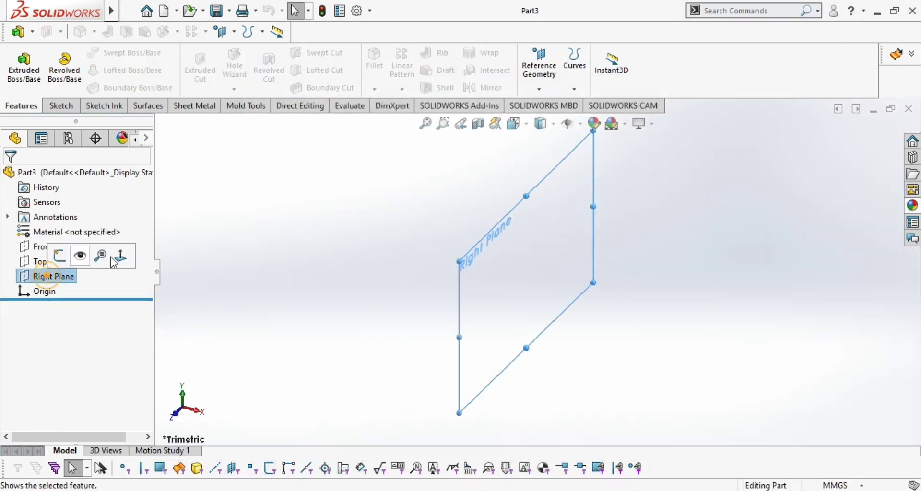
click(117, 260)
click(58, 258)
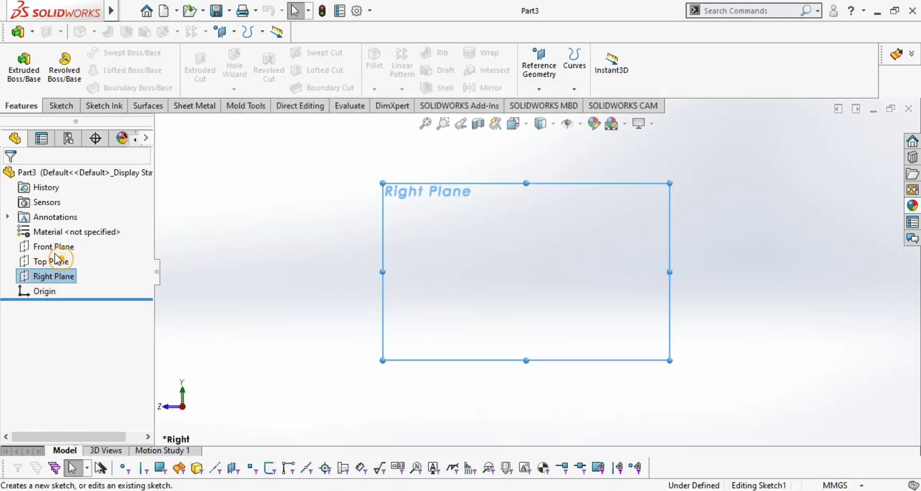
Sketch a closed profile from the origin, about 81 mm long, with its upper edge sloping down to an end about 15 mm high
click(98, 55)
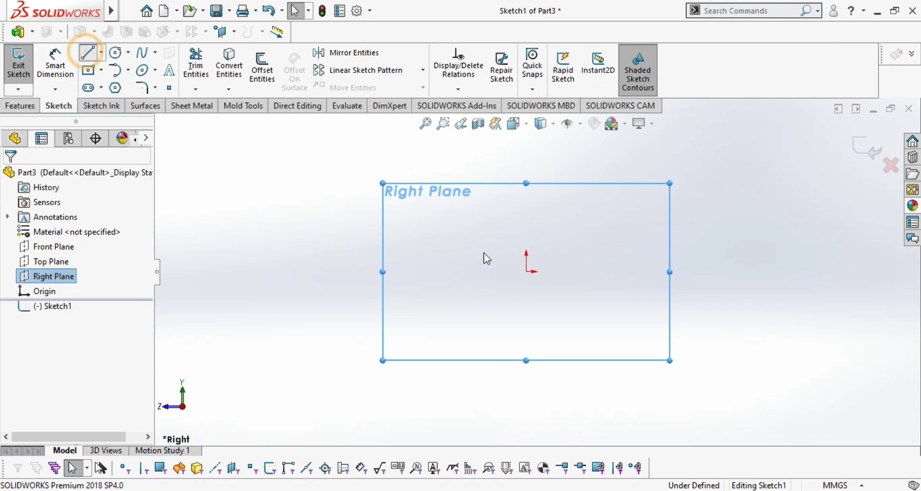
click(527, 271)
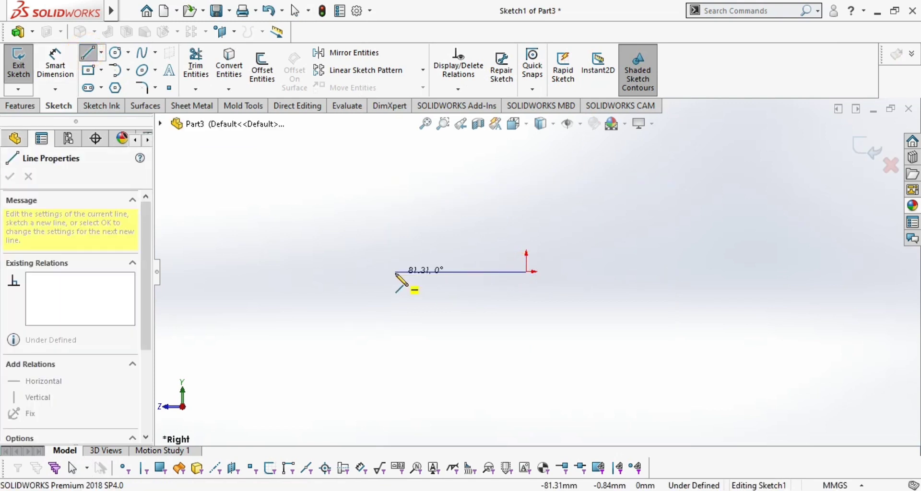
click(395, 238)
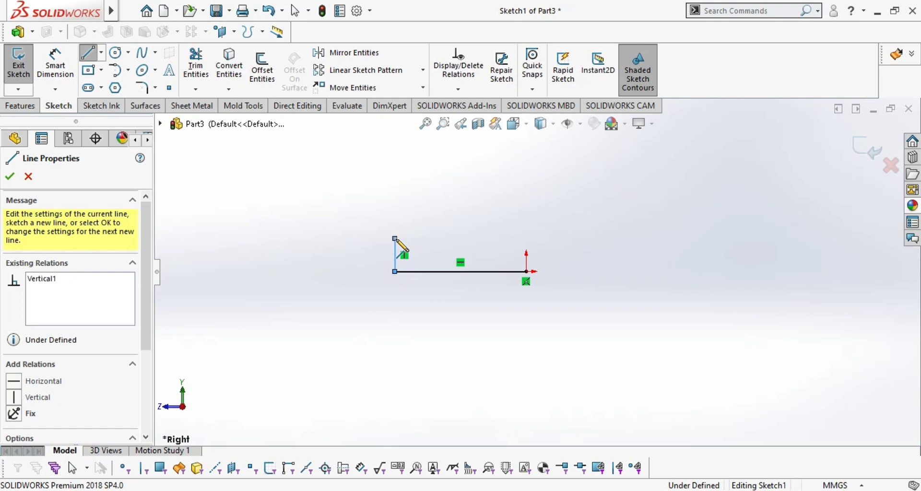
click(455, 238)
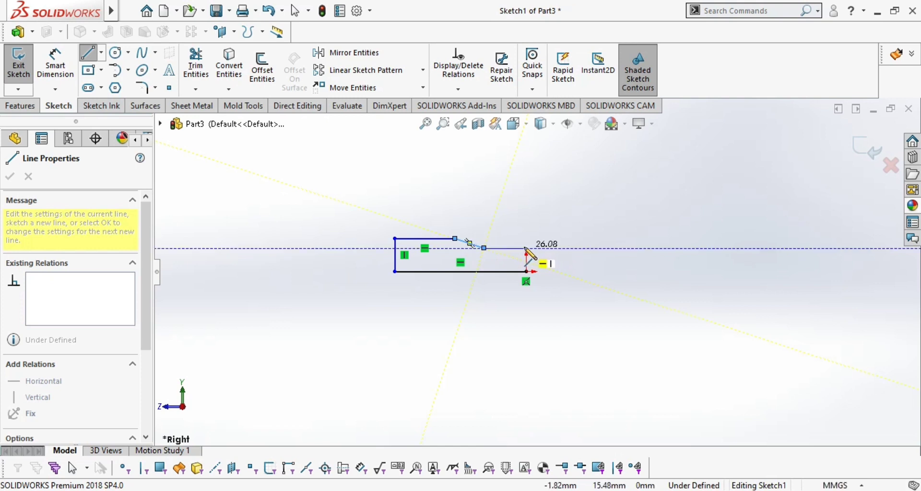
click(526, 249)
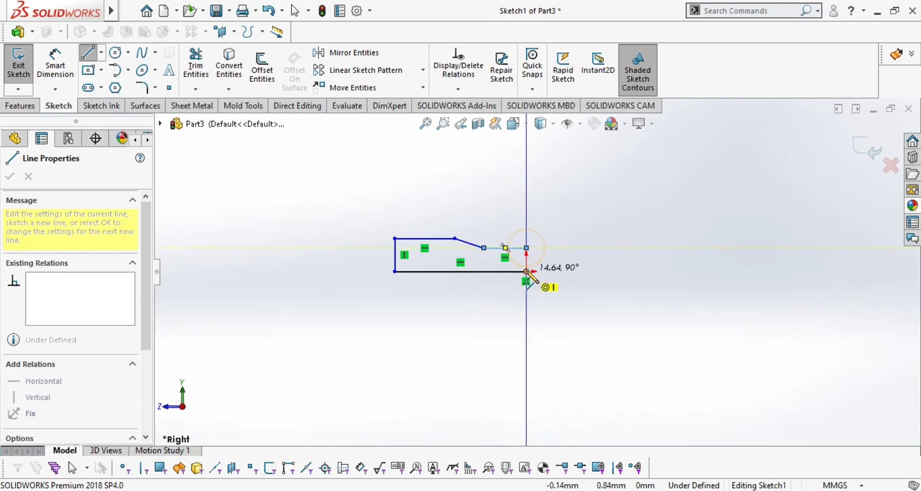
click(526, 271)
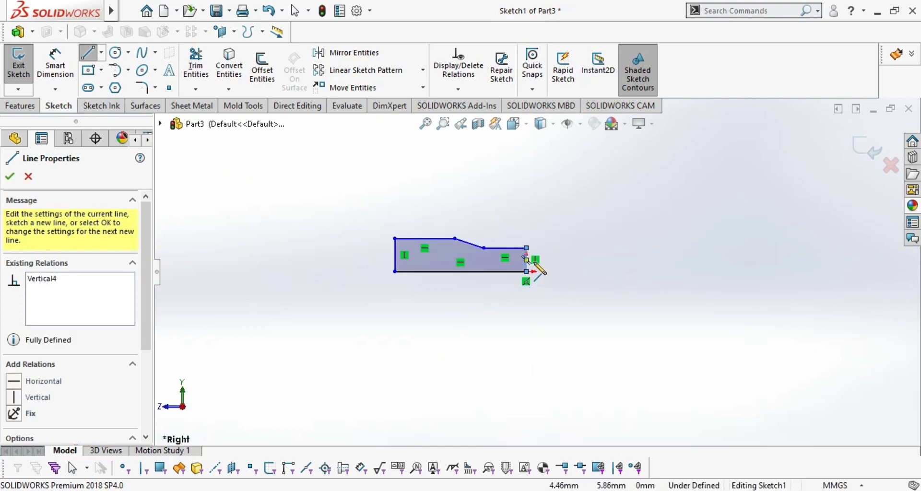
key(Escape)
Apply a vertical relation to the profile's short end line at the origin
scroll(526, 260, down, 6)
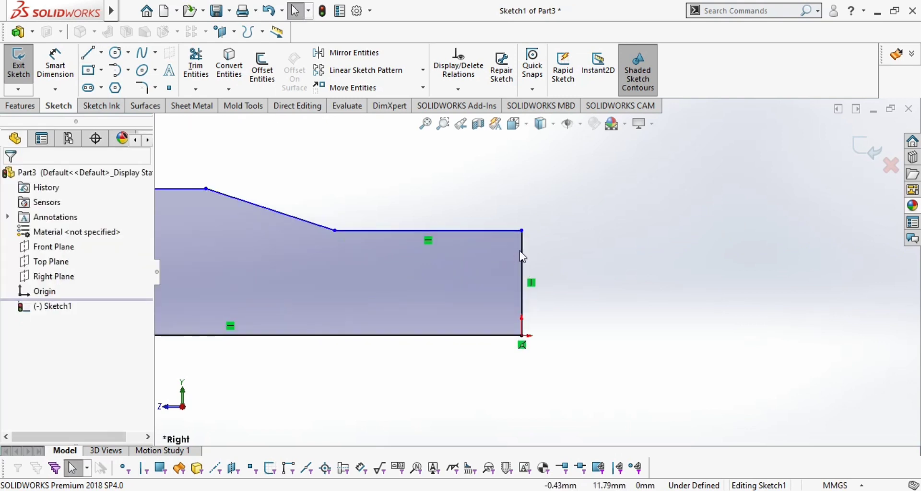
click(523, 255)
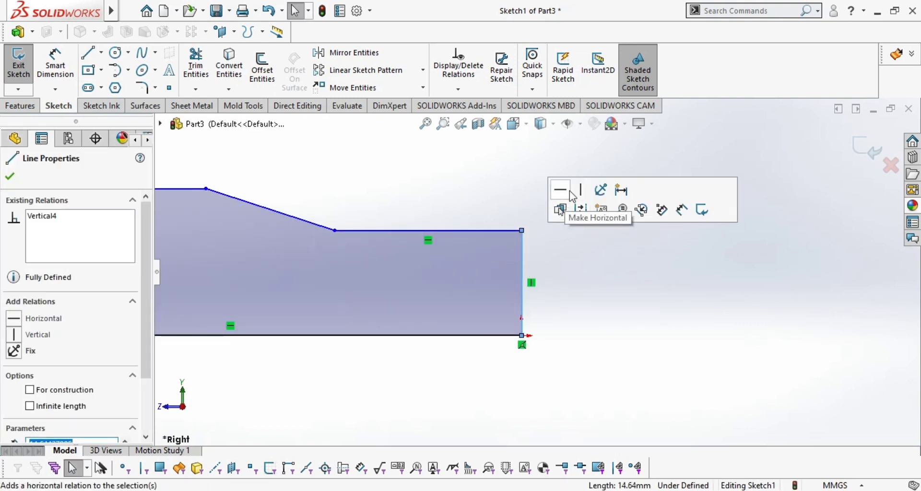
click(580, 192)
scroll(494, 283, up, 6)
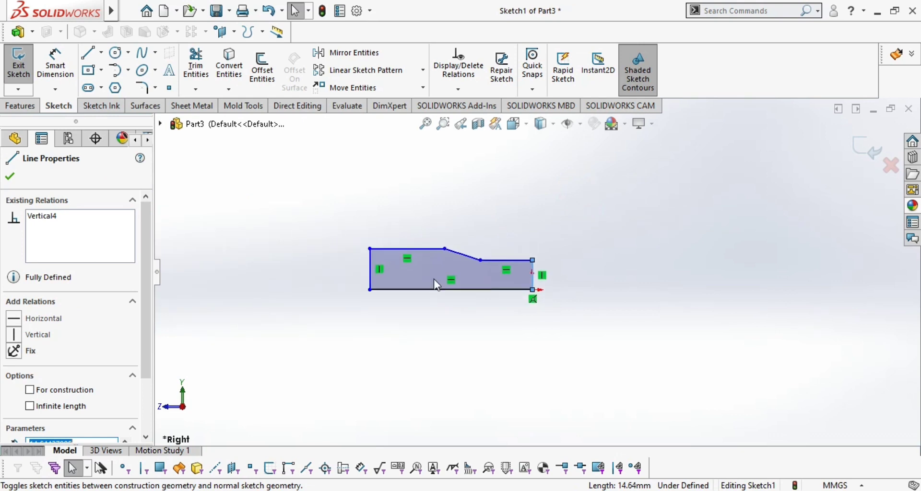
Dimension the profile's base line to 75 mm
click(62, 58)
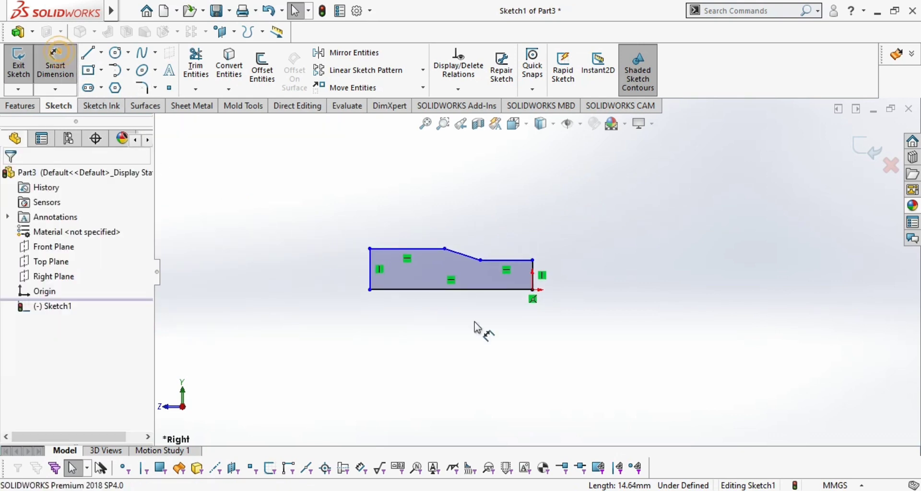
click(462, 290)
click(457, 333)
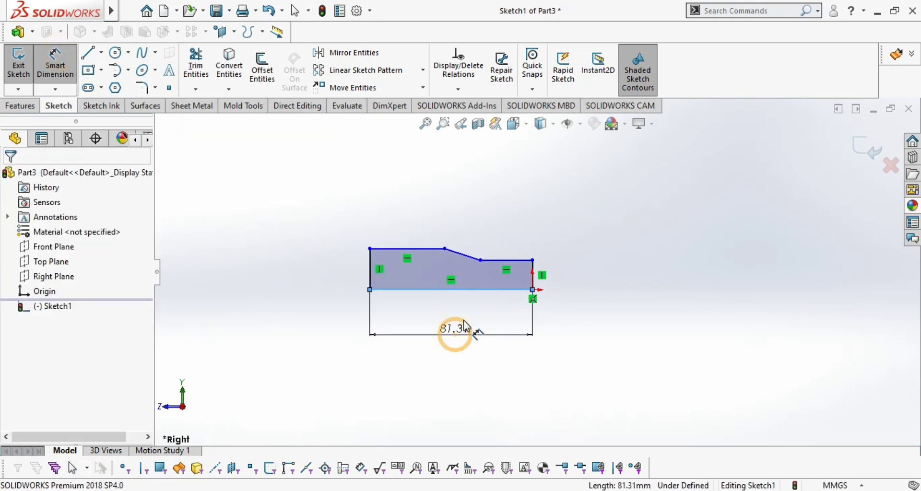
text(75)
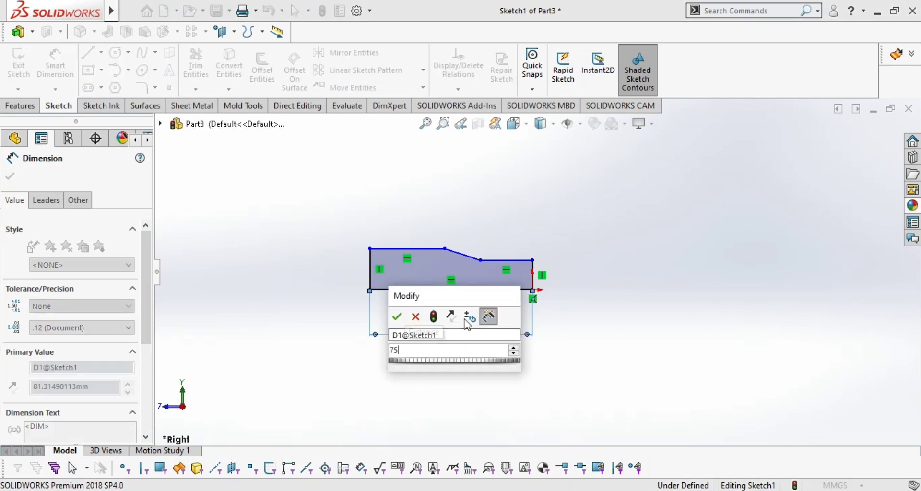
key(Return)
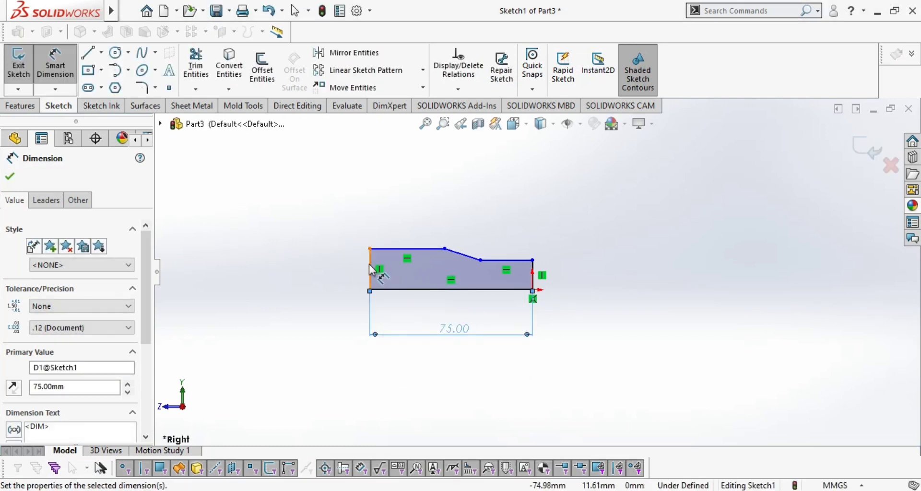
Dimension the tall end line opposite the origin to 7.5 mm
click(371, 271)
click(339, 269)
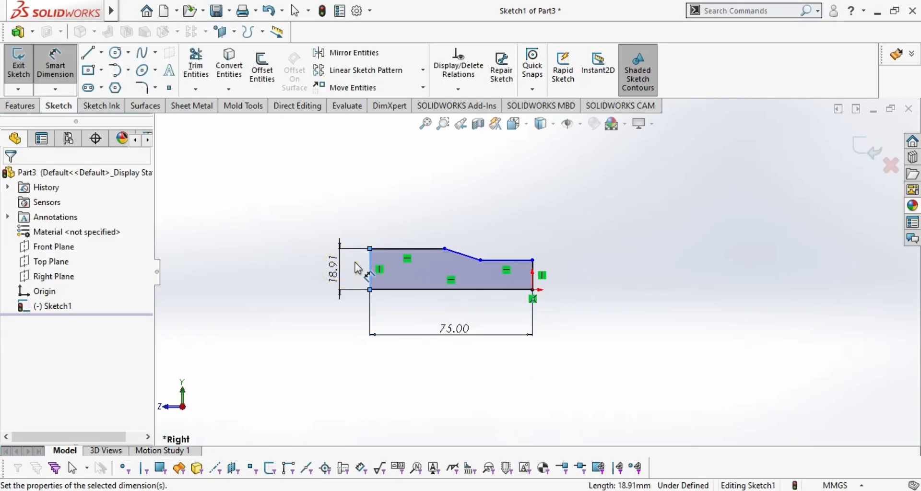
text(7)
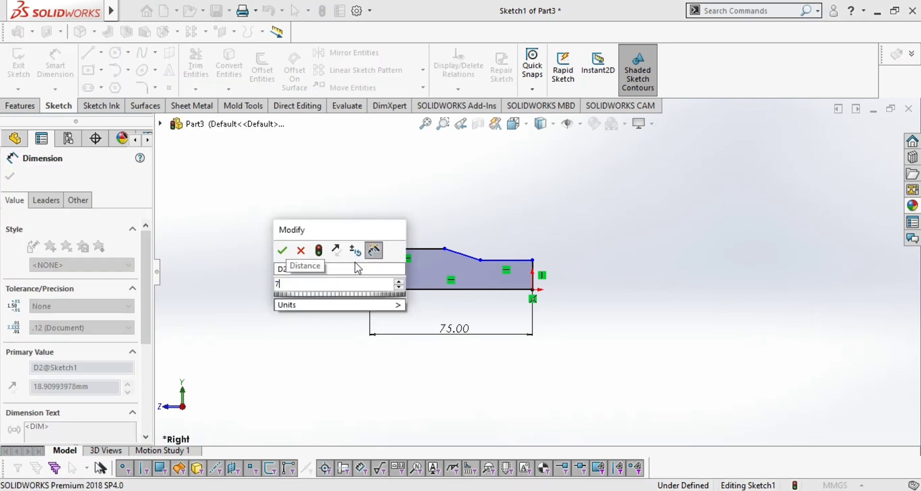
text(.5)
key(Return)
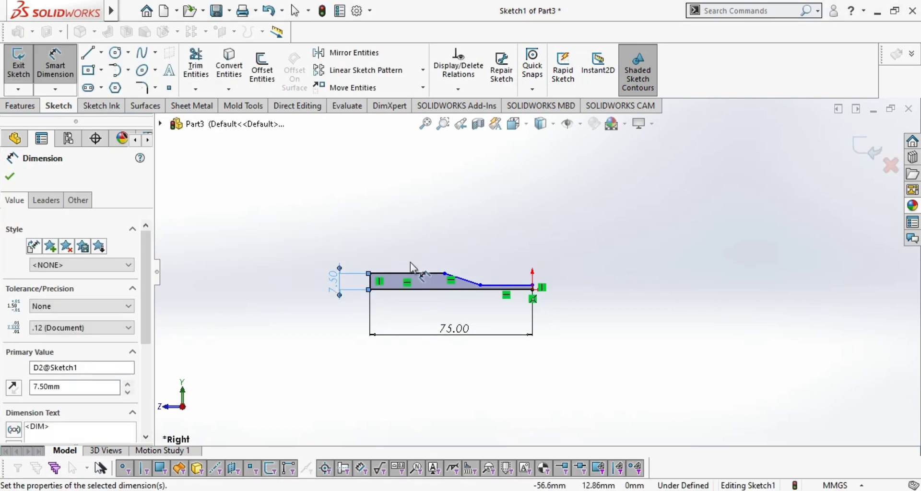
Dimension the upper horizontal edge of the thick section to 35 mm
click(411, 251)
click(412, 249)
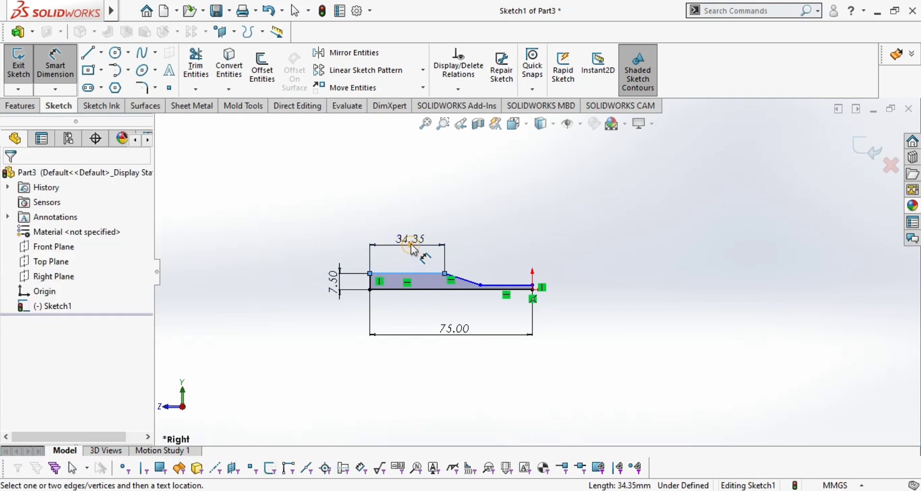
text(35)
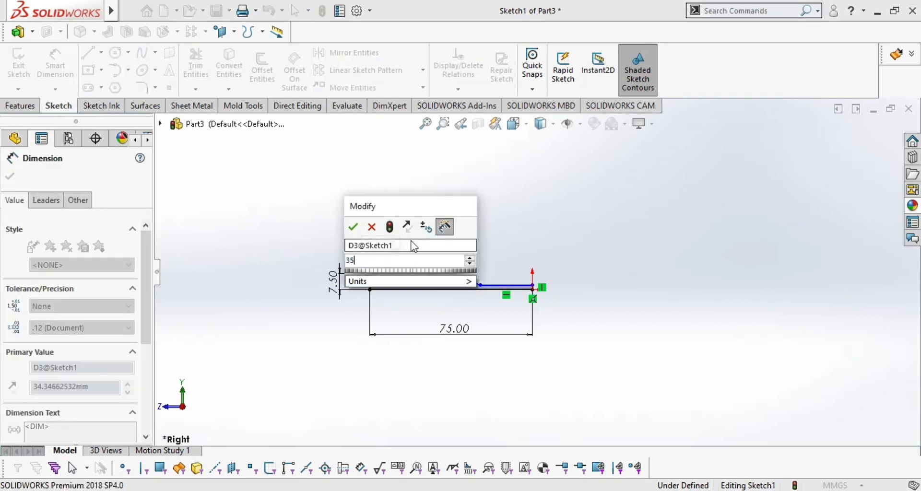
key(Return)
Dimension the horizontal length of the sloped transition line to 12 mm
scroll(471, 276, down, 2)
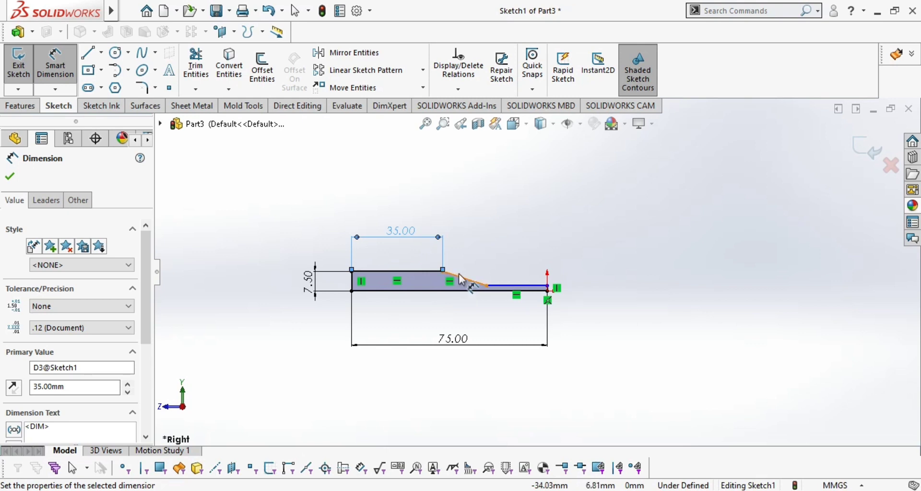
click(460, 279)
click(475, 222)
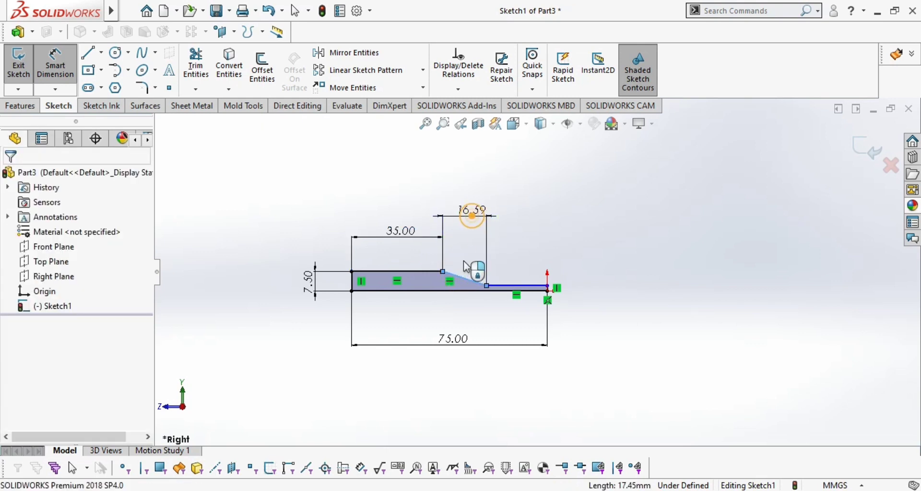
text(12)
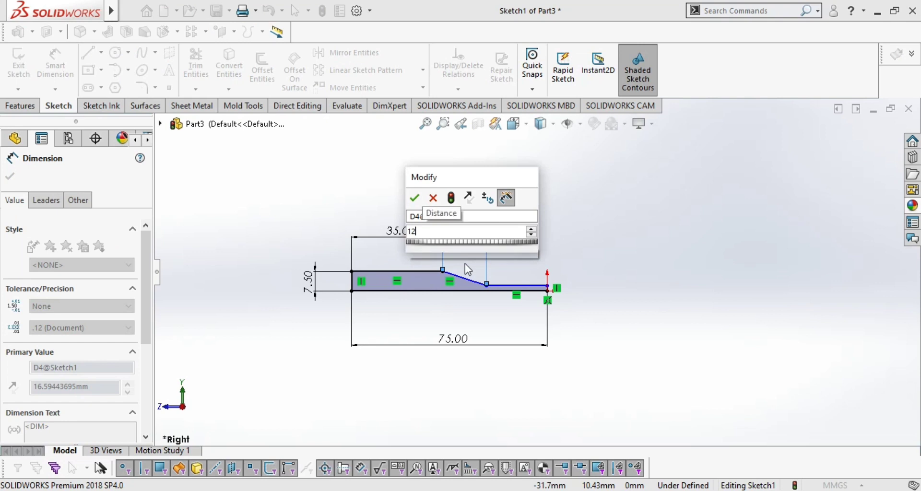
key(Return)
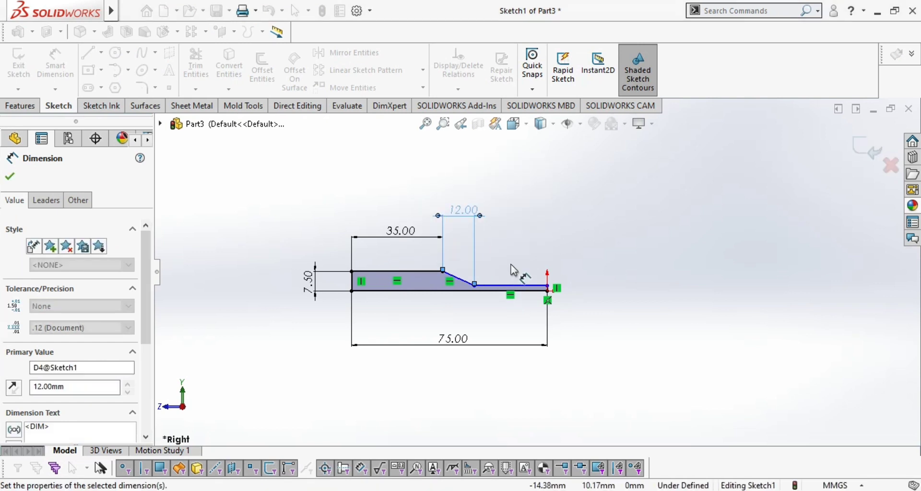
Dimension the short end line at the origin to 4 mm and leave the dimension tool
scroll(540, 290, down, 3)
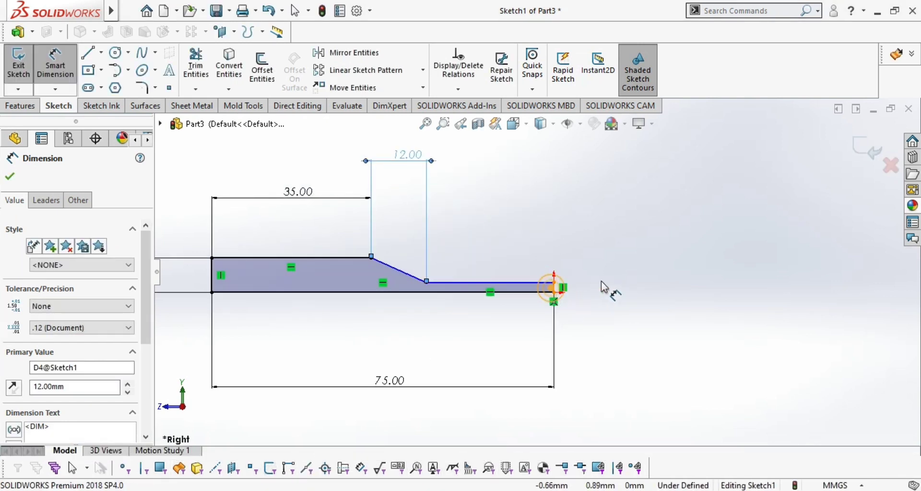
click(554, 288)
click(618, 288)
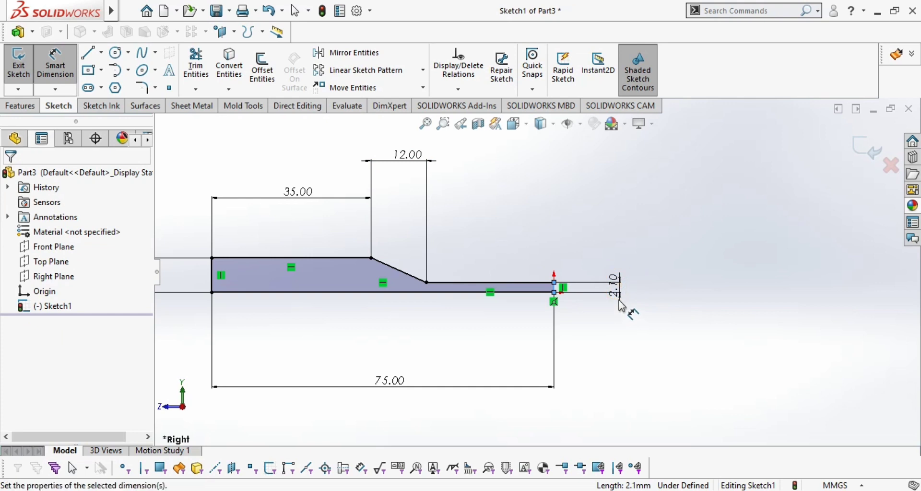
key(Return)
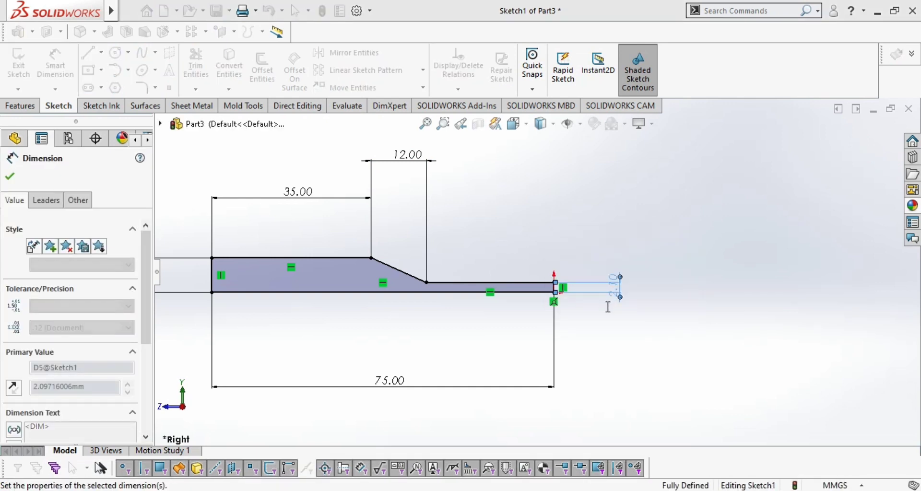
click(9, 176)
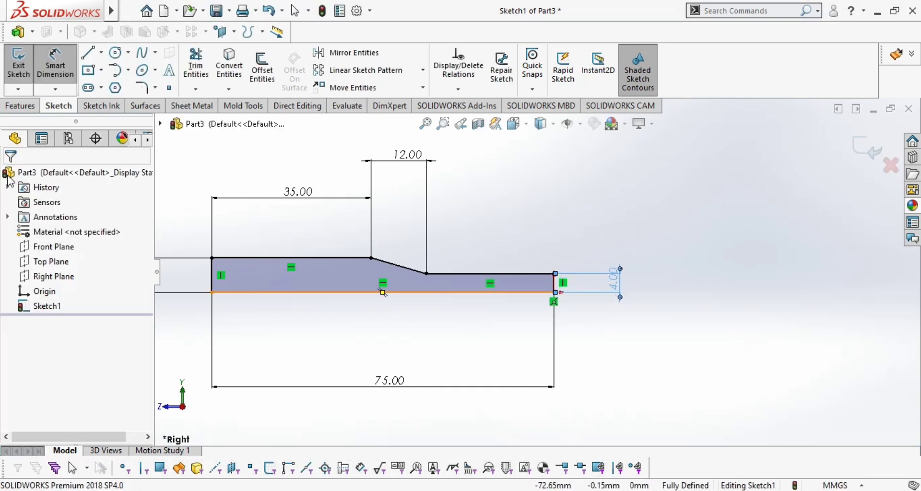
key(Escape)
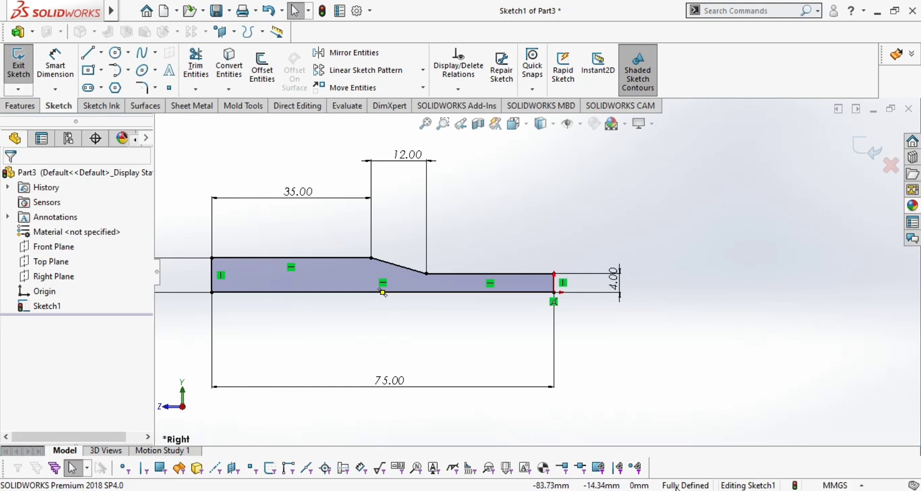
Revolve the profile about its 75 mm base line into a solid stepped shaft
click(22, 105)
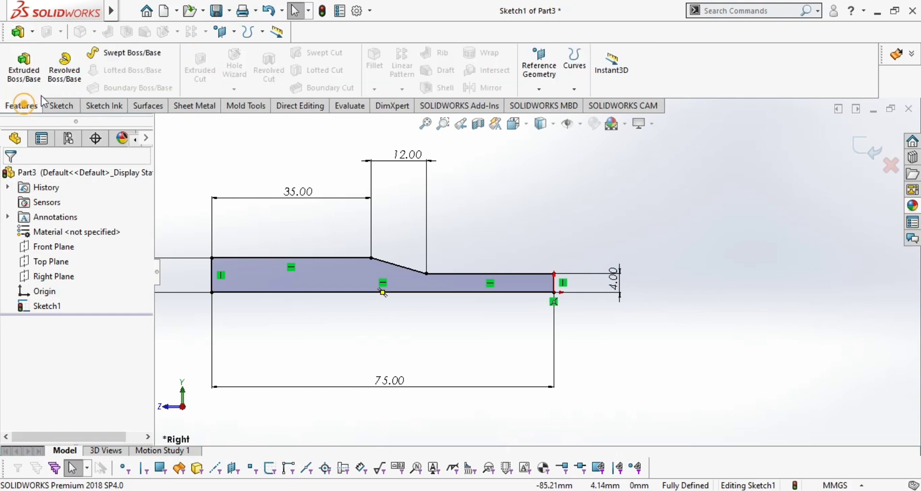
click(64, 67)
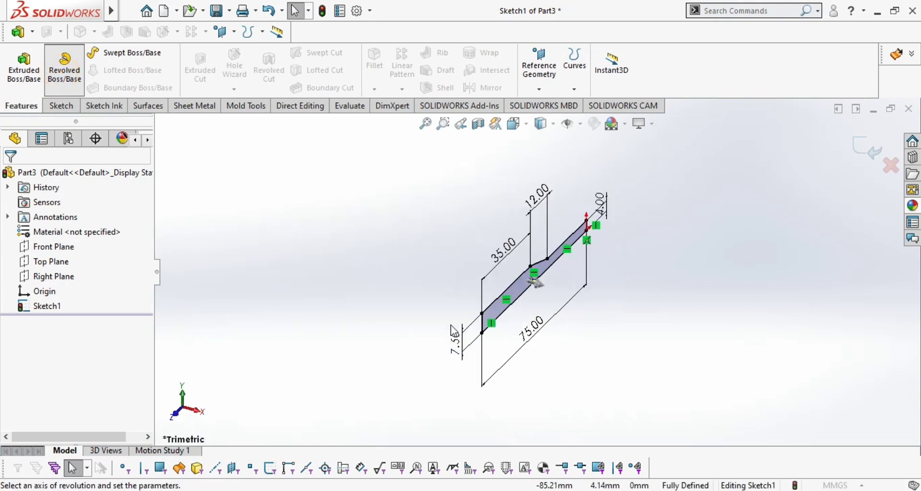
click(505, 312)
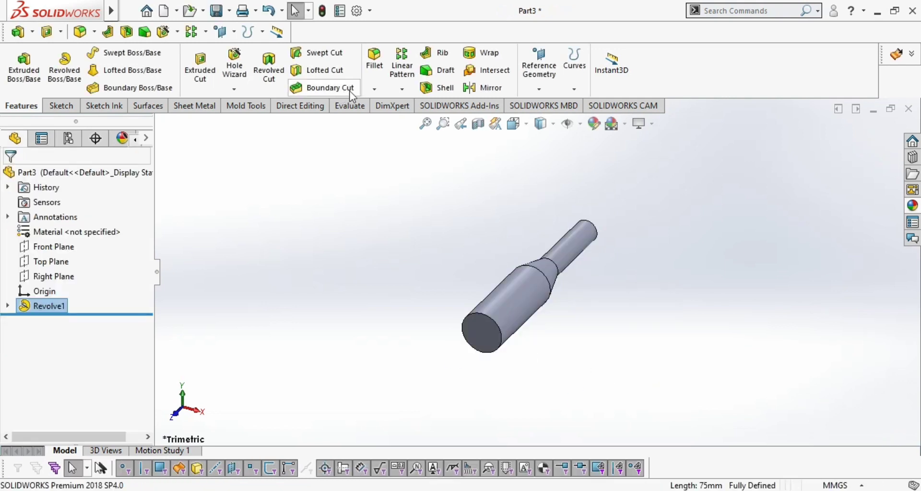
Chamfer the outer circular edge of the thick end face by 2 mm at 45 degrees
click(374, 91)
click(381, 122)
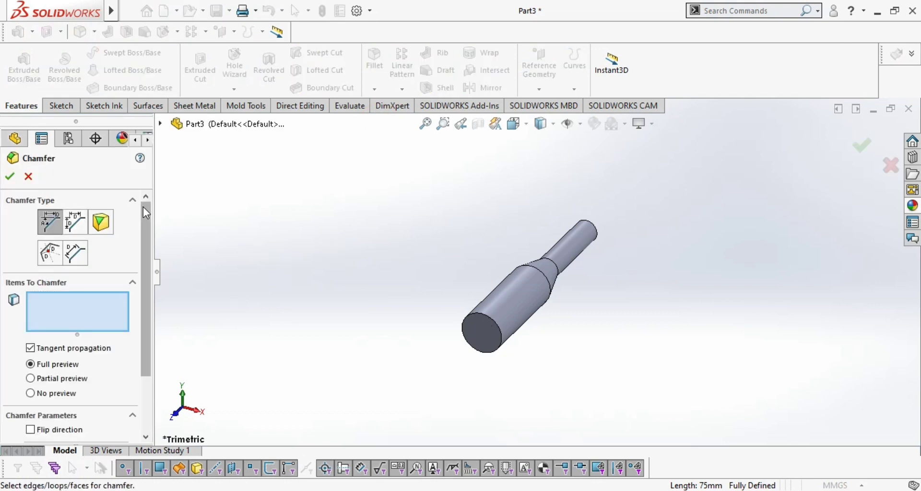
drag(146, 209, 137, 290)
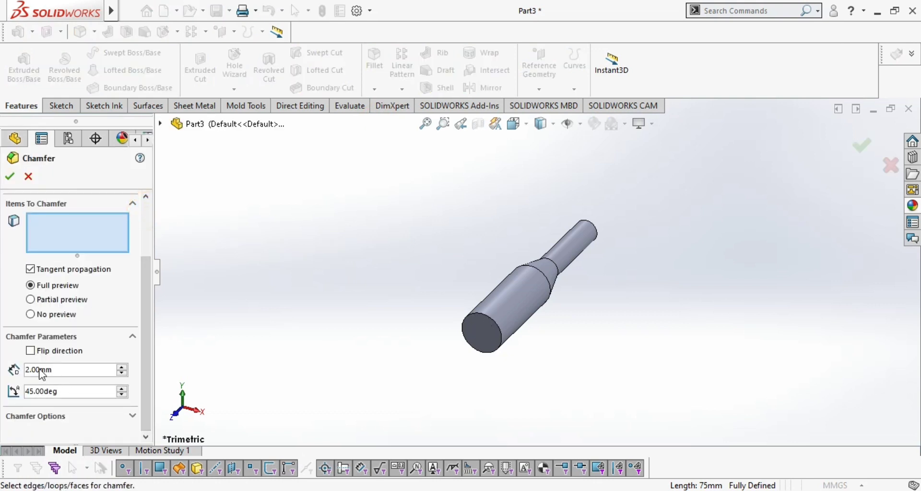
click(488, 316)
click(9, 173)
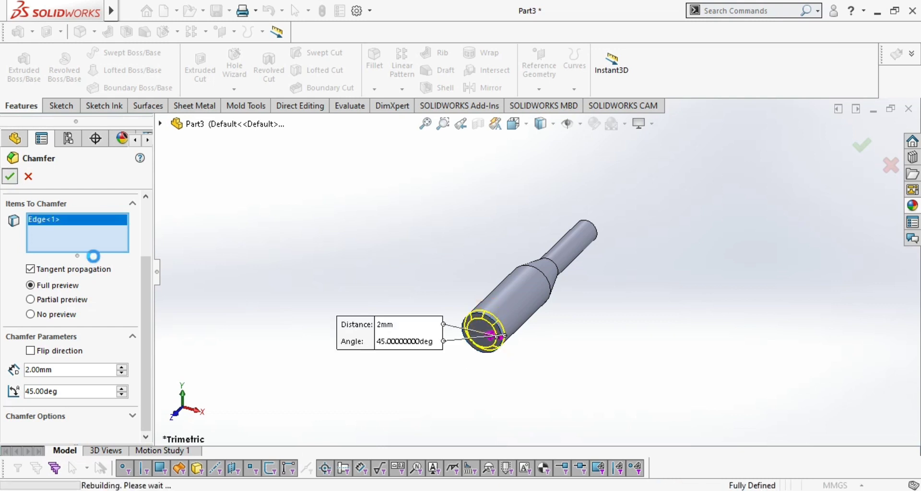
Start a sketch on the flat end face of the thick section, viewed normal to the face
scroll(475, 347, down, 5)
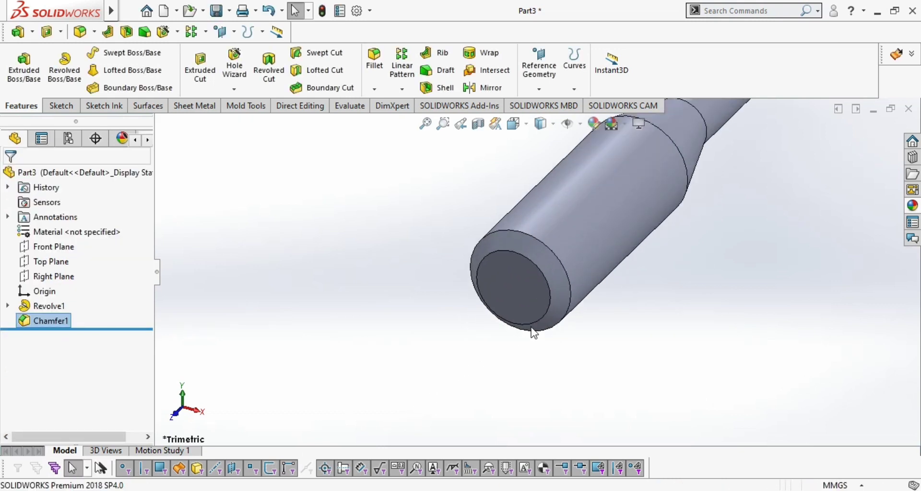
middle_drag(530, 326, 602, 327)
click(422, 128)
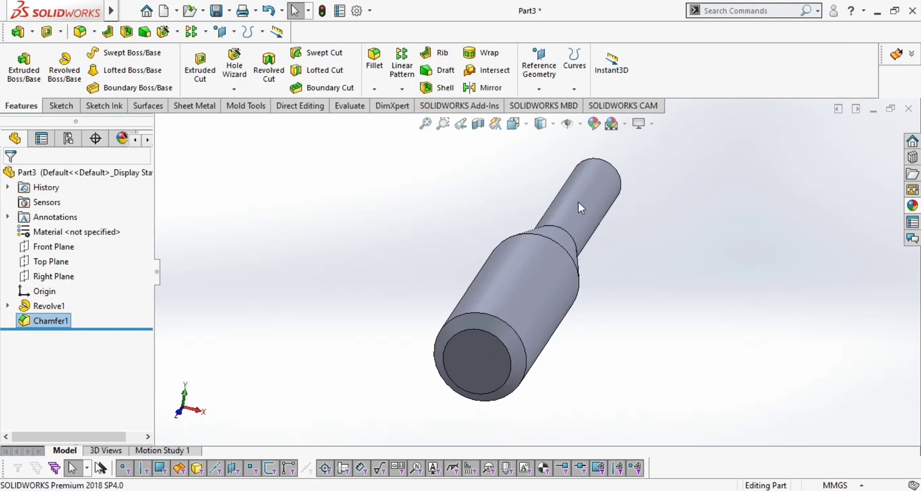
click(480, 360)
click(600, 316)
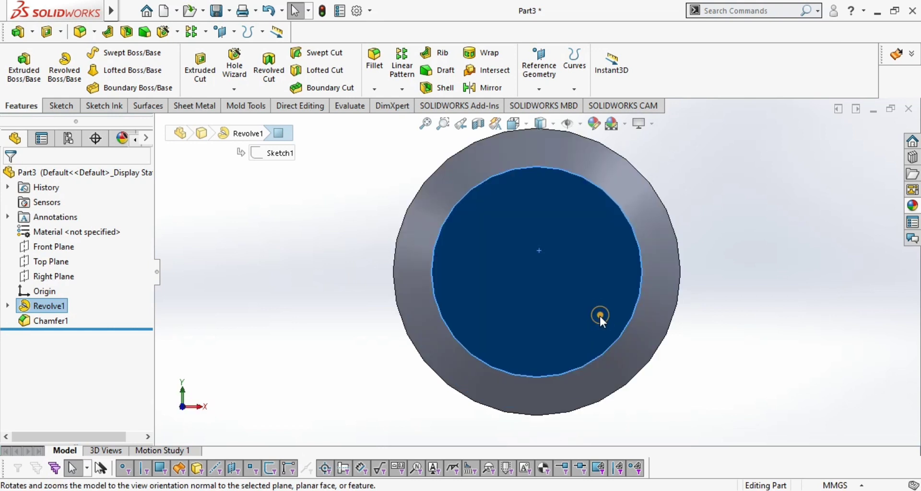
click(574, 274)
click(634, 238)
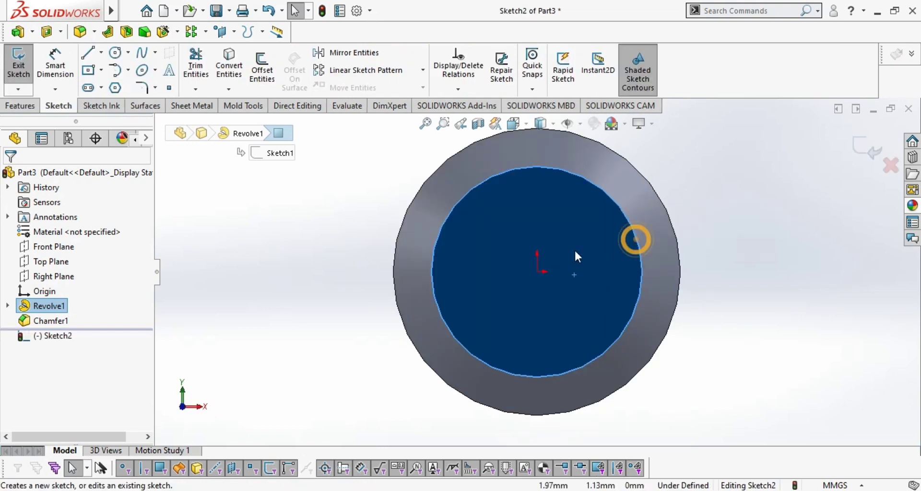
click(100, 52)
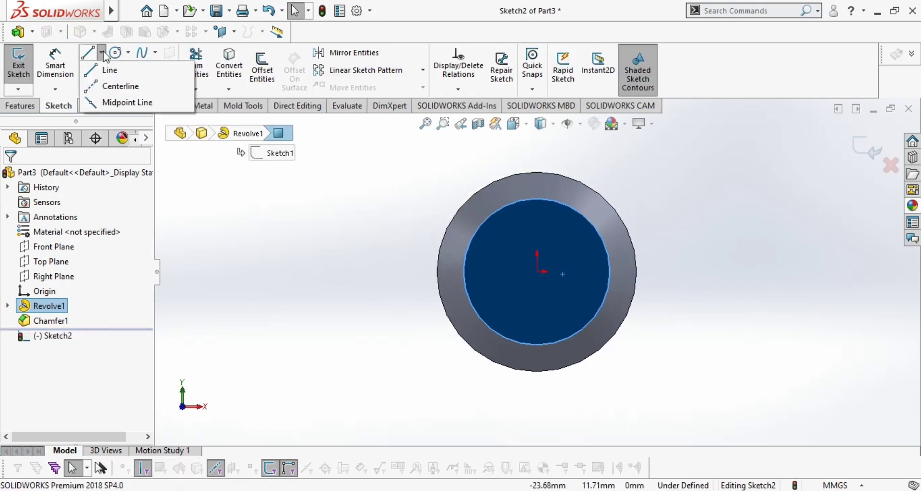
click(108, 86)
click(536, 272)
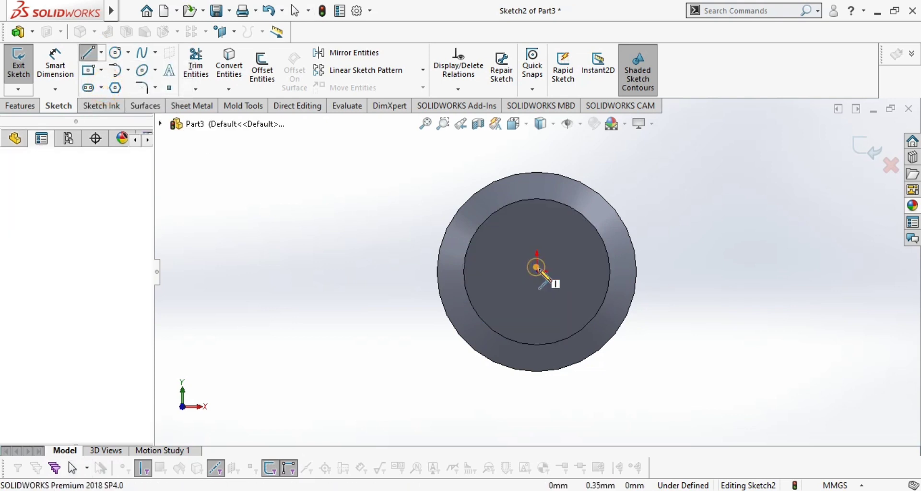
key(Escape)
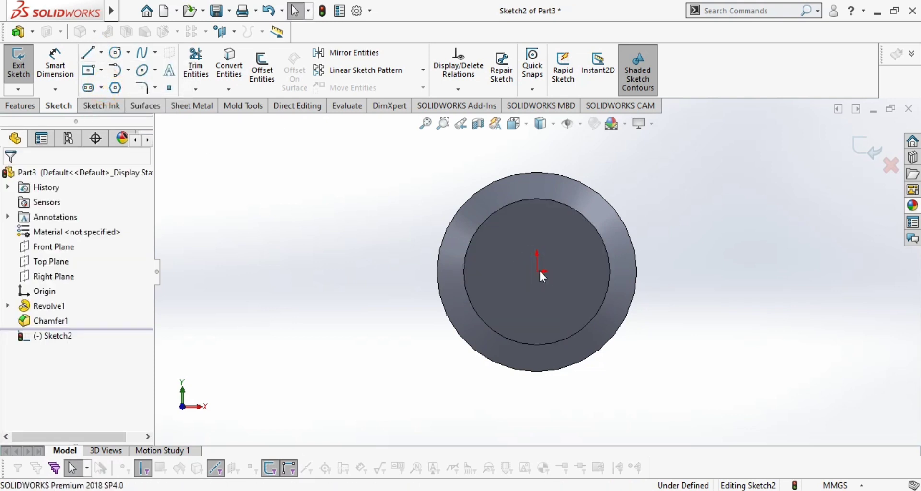
Sketch a horizontal centerline from the origin to beyond the outer edge of the shaft
click(100, 52)
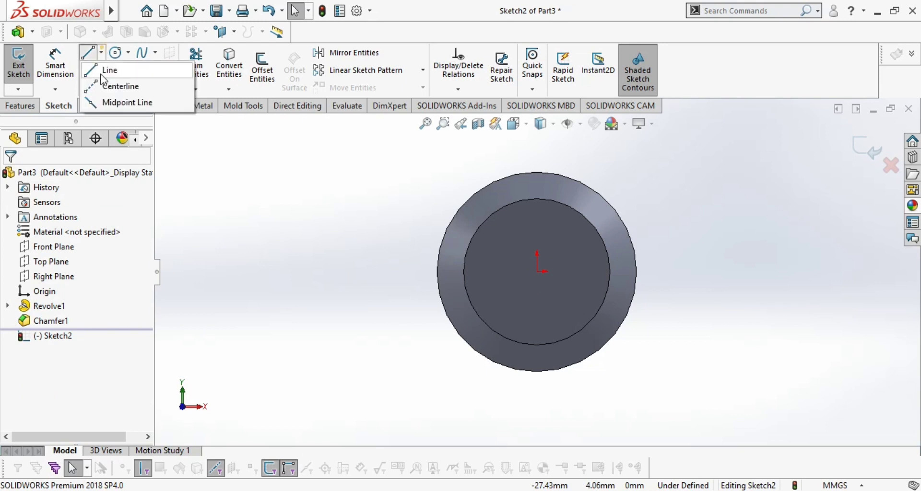
click(107, 86)
click(536, 272)
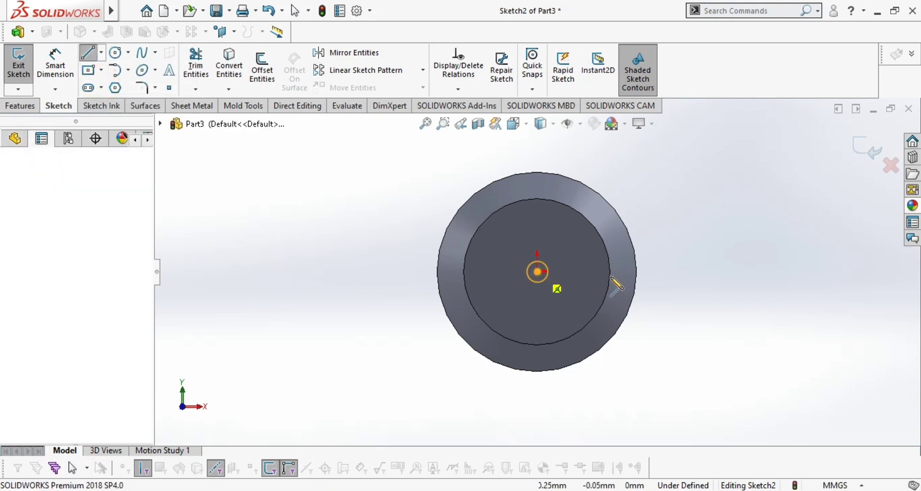
click(671, 271)
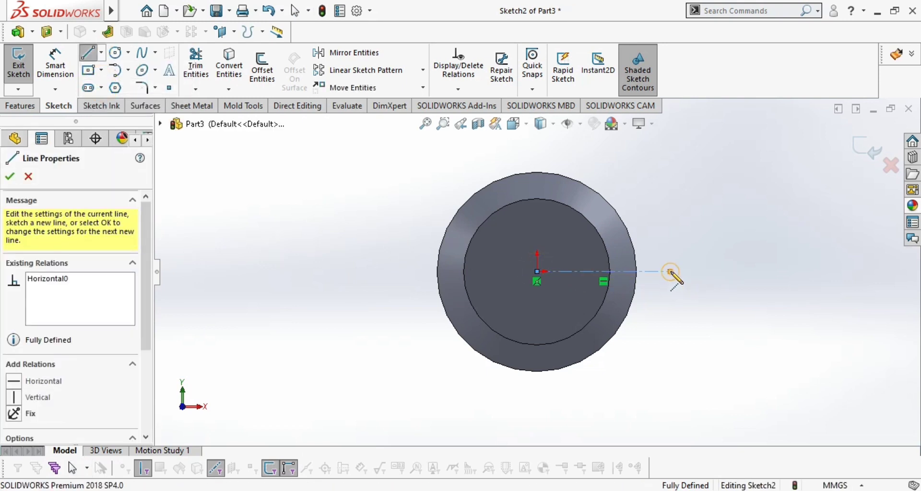
key(Escape)
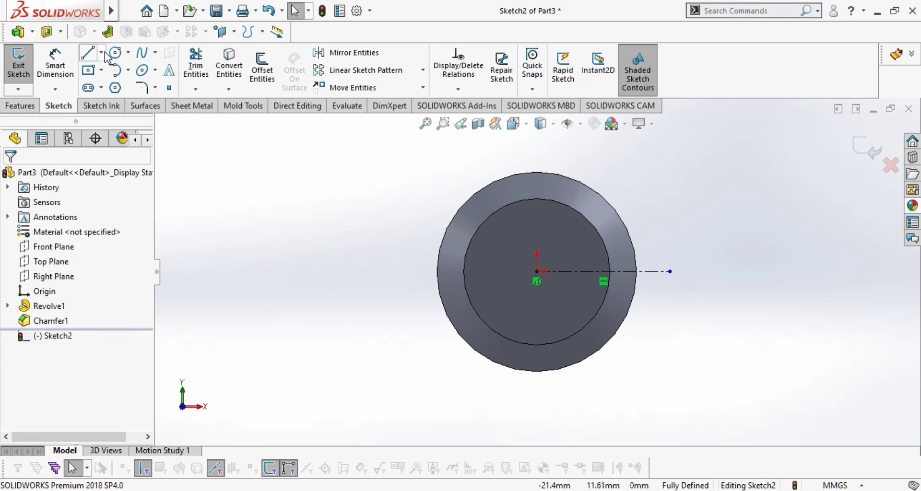
Sketch a vertical centerline from the origin up beyond the outer edge of the shaft
click(101, 52)
click(108, 85)
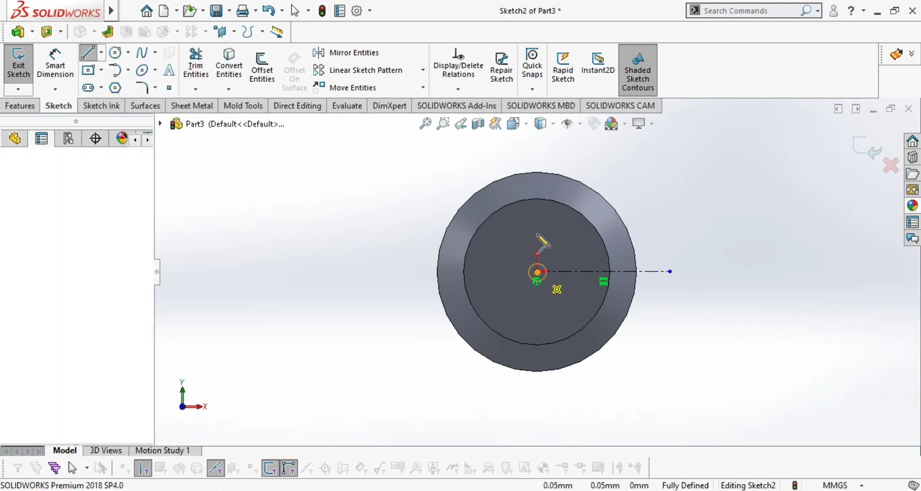
click(537, 254)
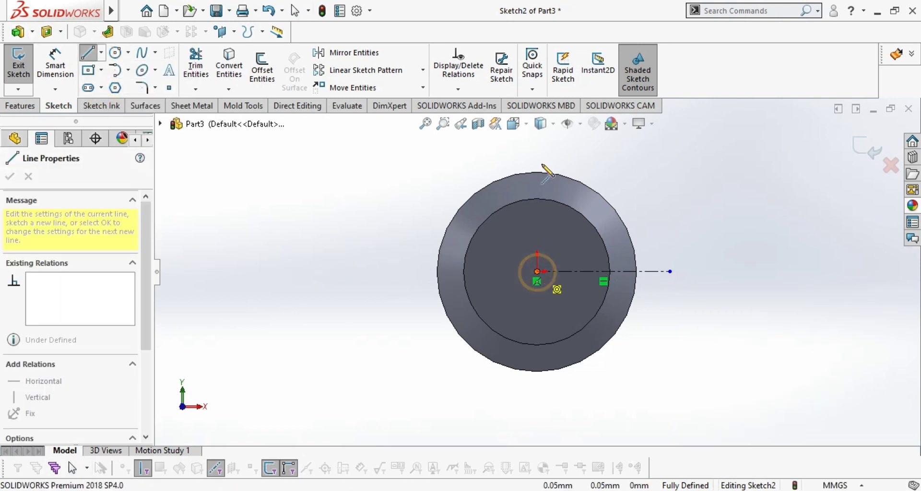
click(537, 140)
key(Escape)
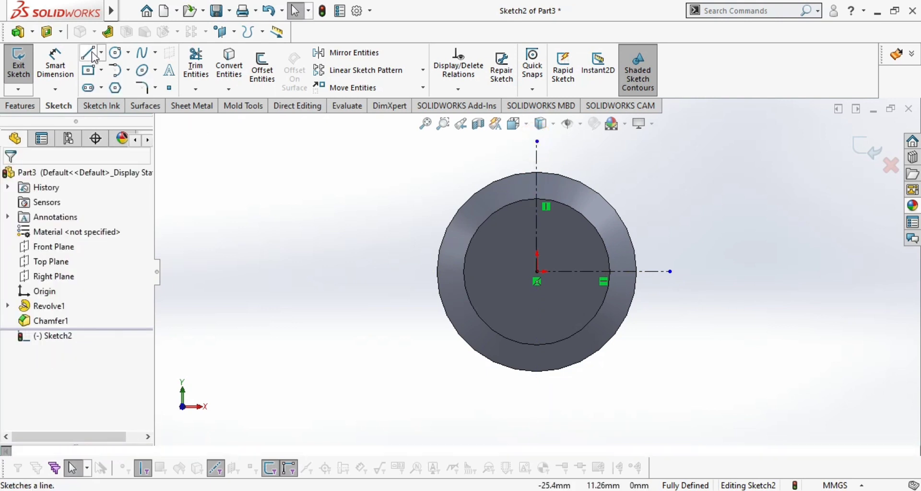
Sketch a horizontal line about 9.4 mm long from the vertical centerline, above and parallel to the horizontal centerline
click(92, 54)
click(537, 236)
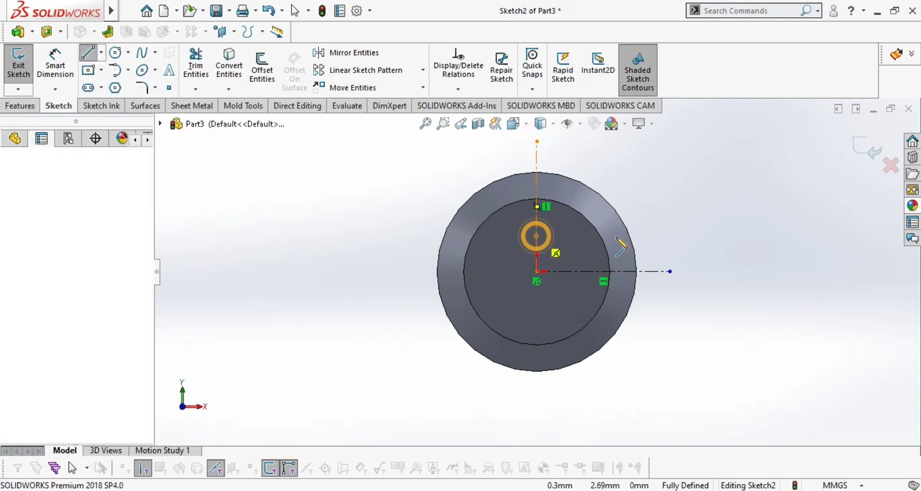
click(662, 236)
key(Escape)
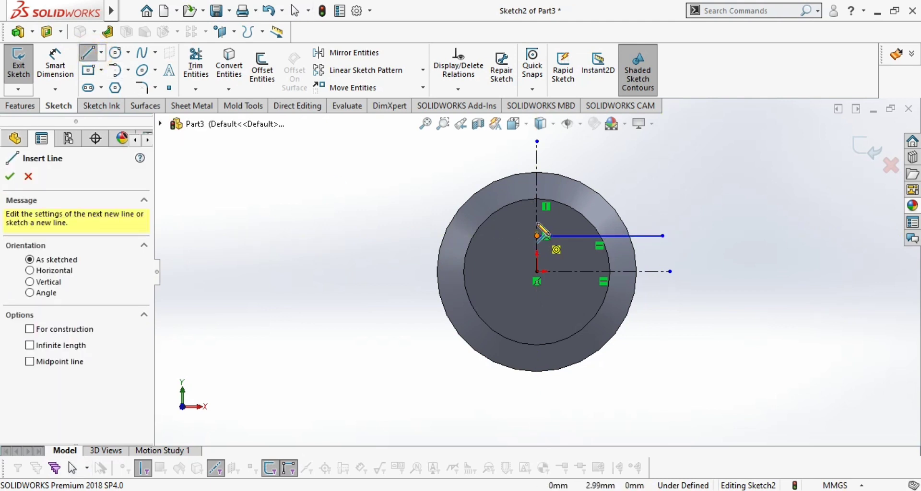
Sketch a vertical line up to the vertical centerline's upper end and close the profile with an arc to the horizontal line's outer end
click(537, 236)
click(537, 141)
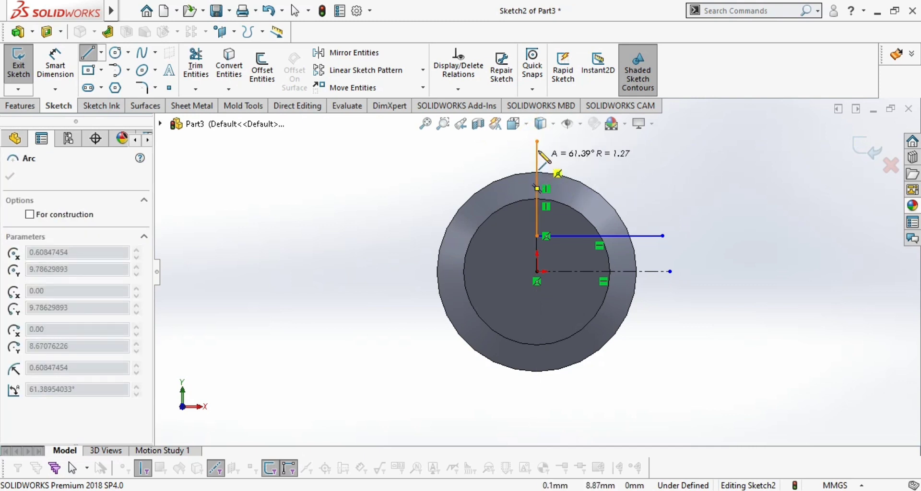
click(663, 236)
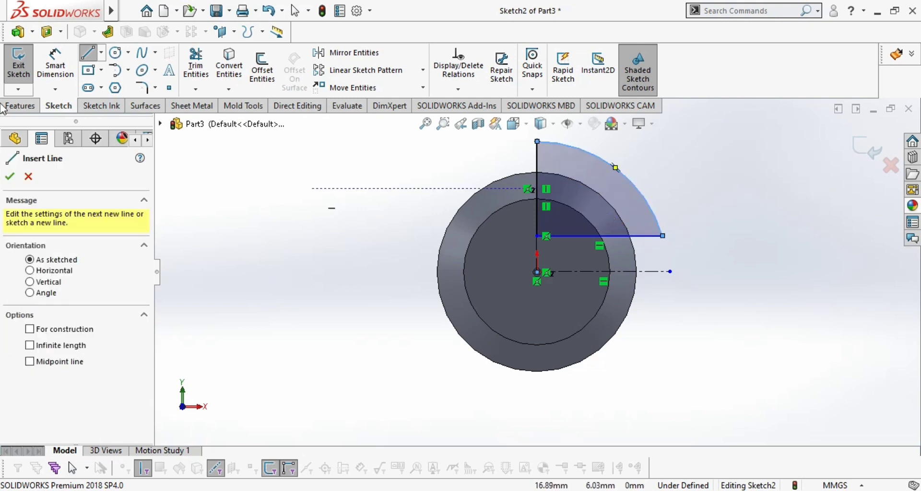
Dimension the profile's horizontal line to 7.83 mm
click(54, 62)
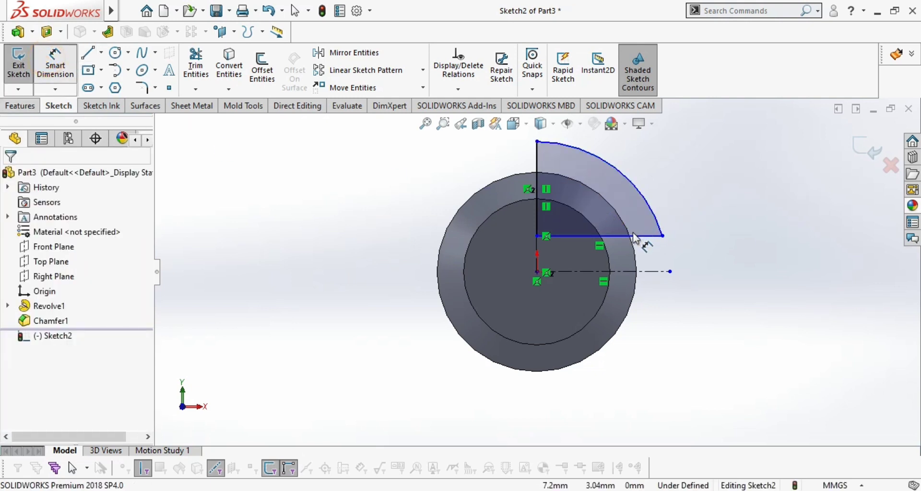
click(602, 384)
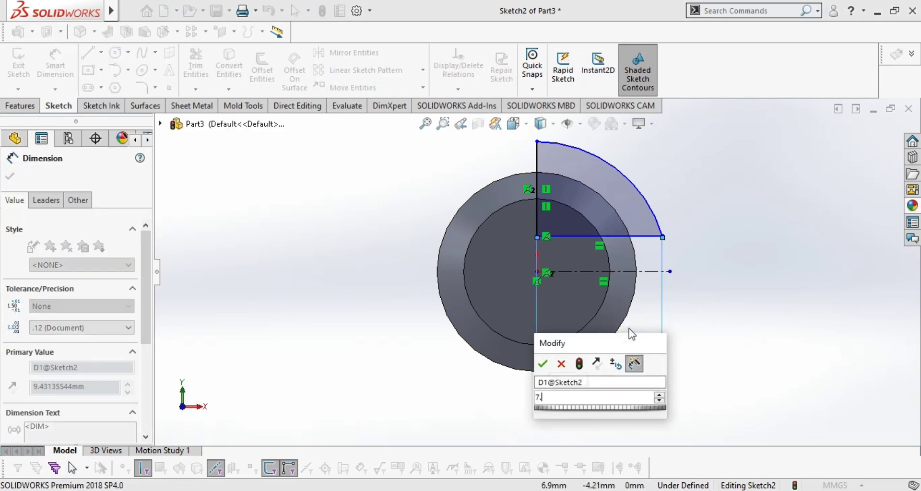
text(7.83)
key(Return)
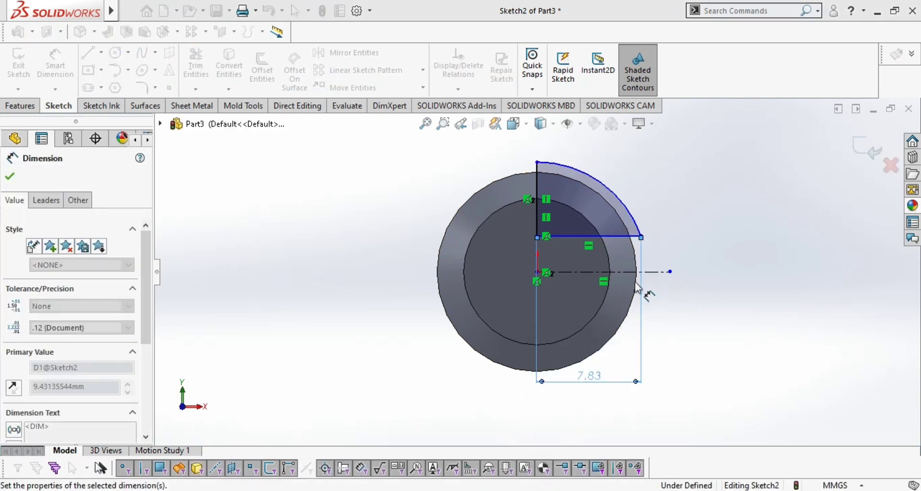
Dimension the arc's radius to 8.65 mm
click(619, 204)
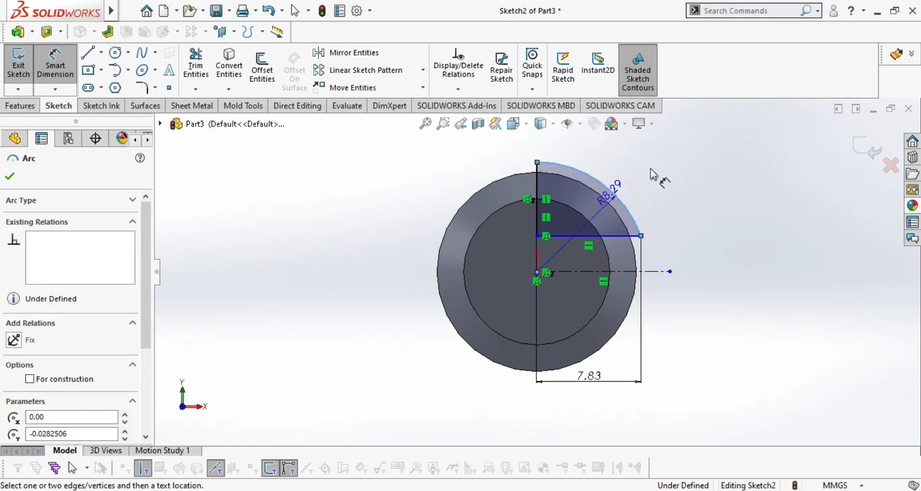
click(652, 167)
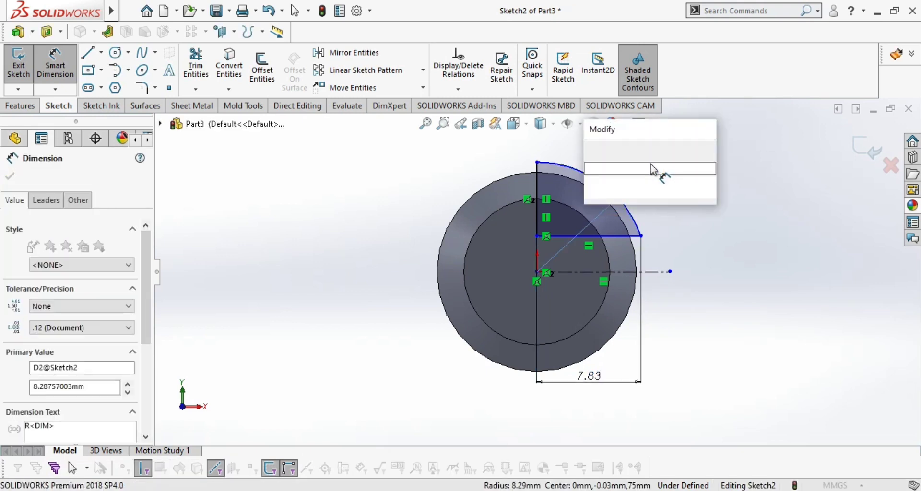
text(8.8)
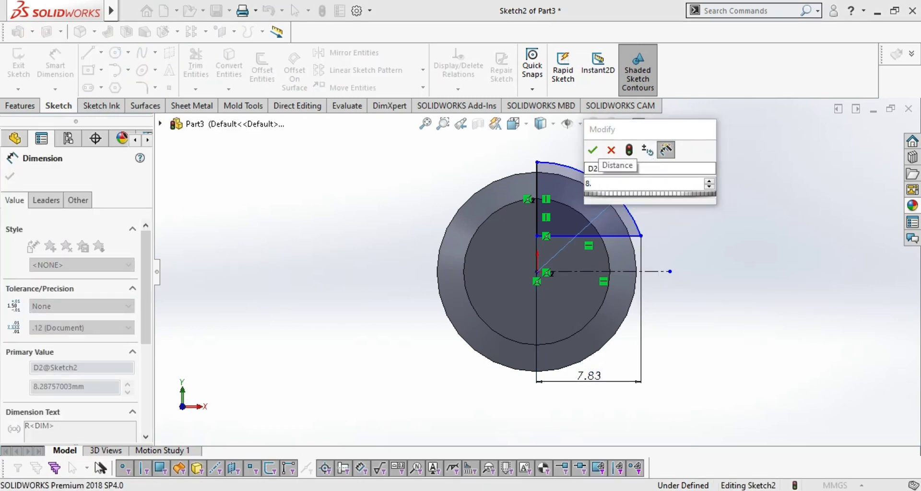
key(Return)
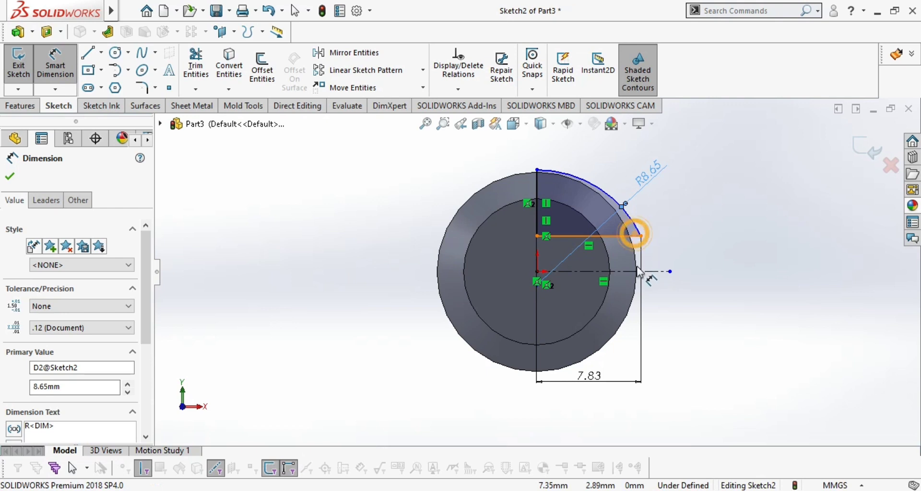
Dimension the distance between the profile's horizontal line and the horizontal centerline to 3.5 mm
click(634, 235)
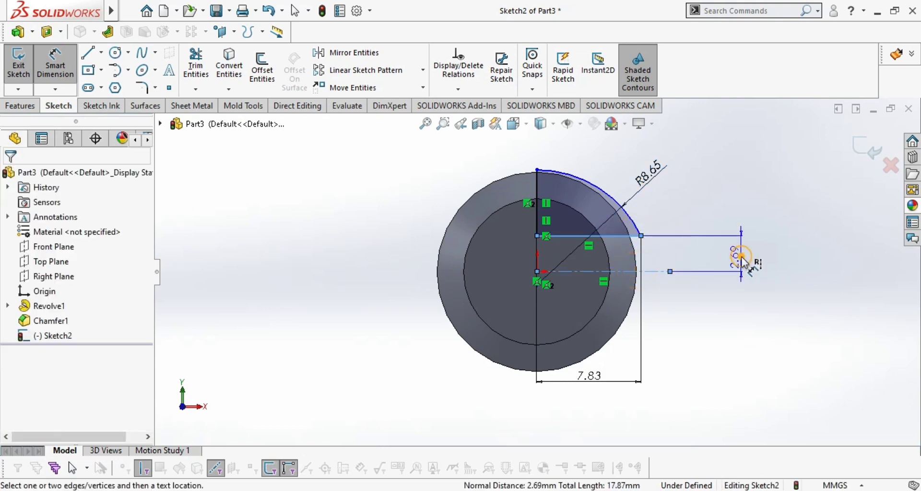
click(730, 243)
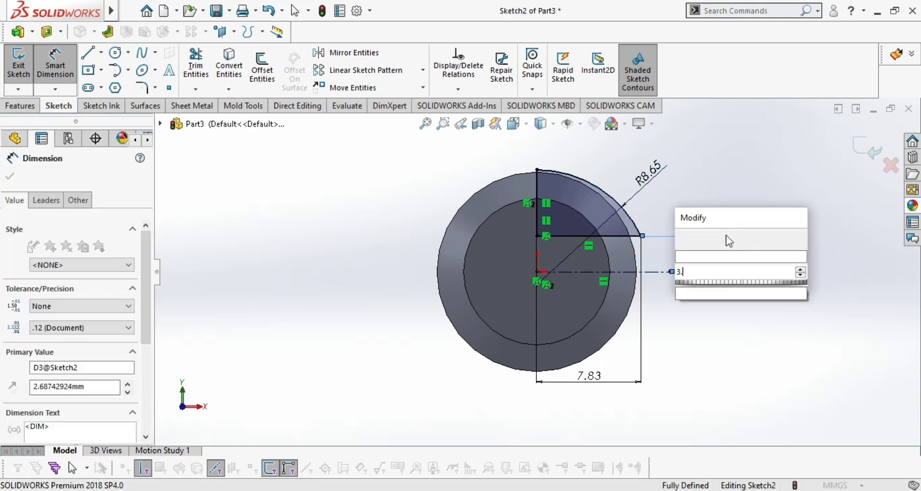
text(3.5)
key(Return)
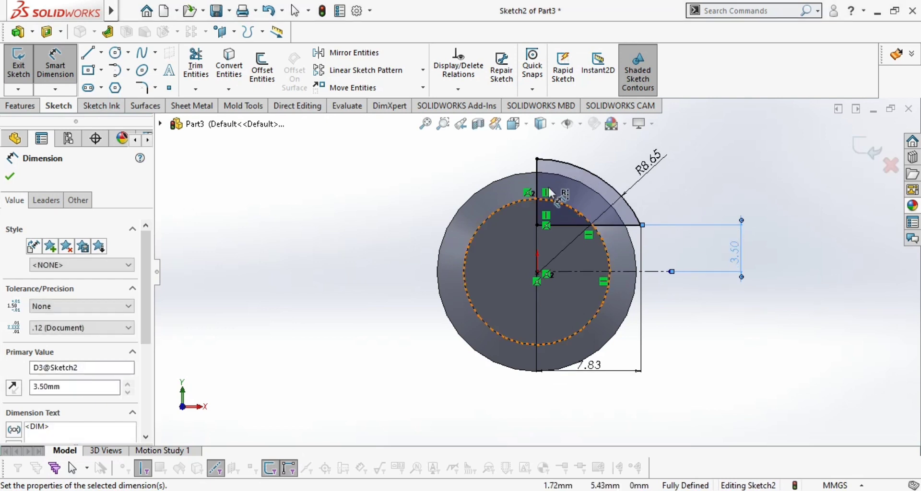
click(537, 187)
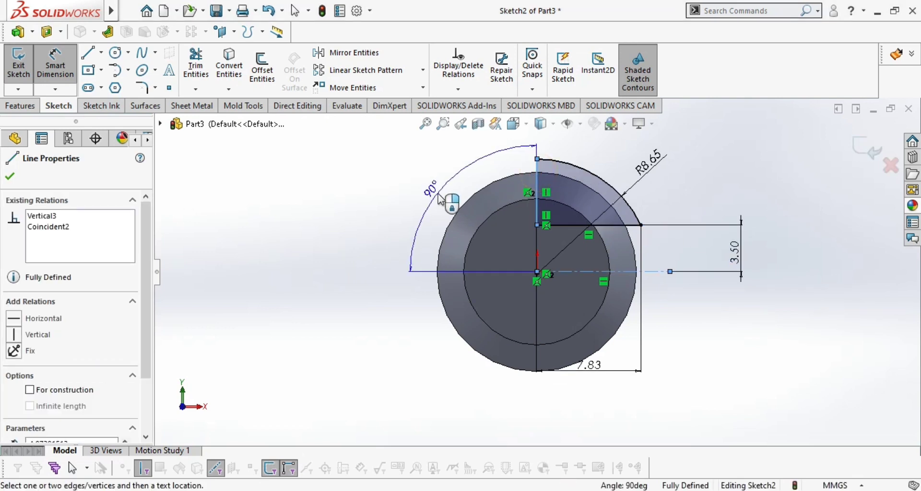
click(533, 183)
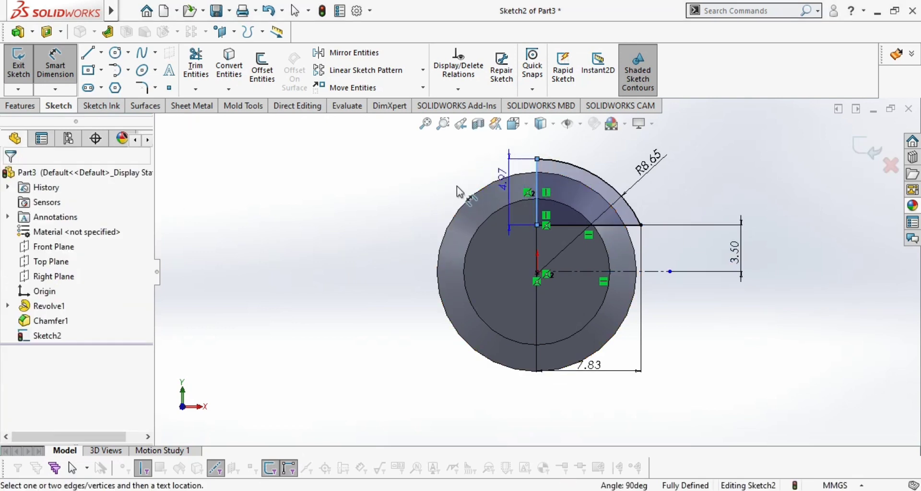
key(Escape)
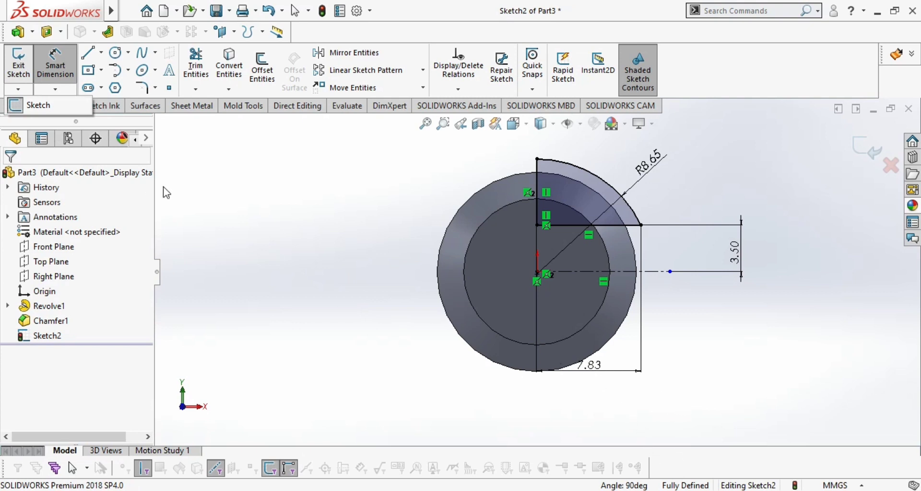
Exit the finished profile sketch on the end face
click(18, 65)
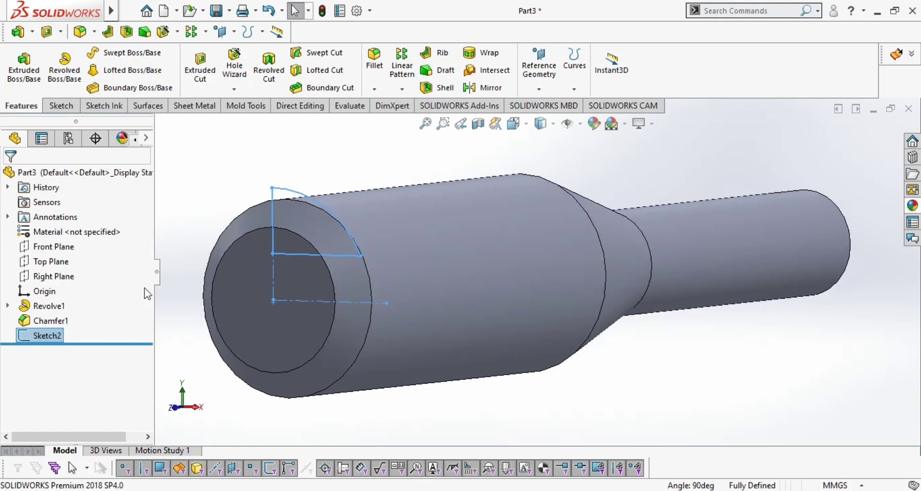
Start a new sketch on the Right Plane, viewed normal to the plane
click(47, 272)
click(117, 250)
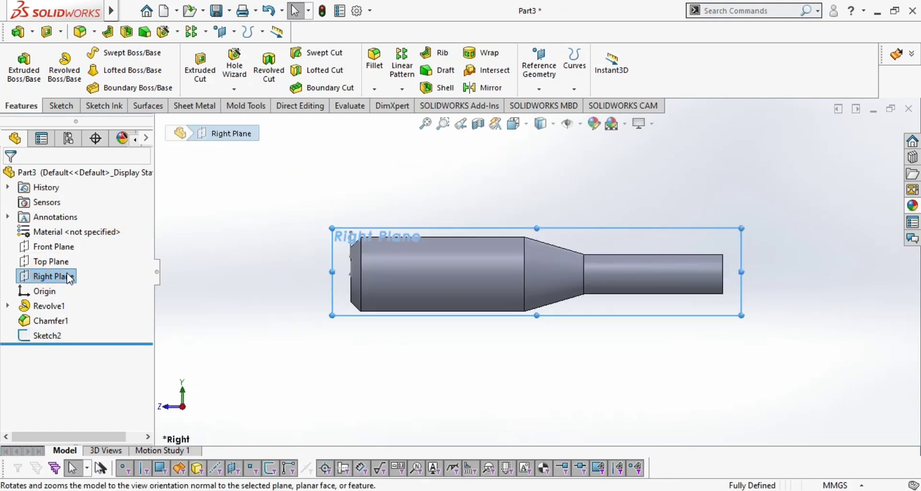
click(70, 277)
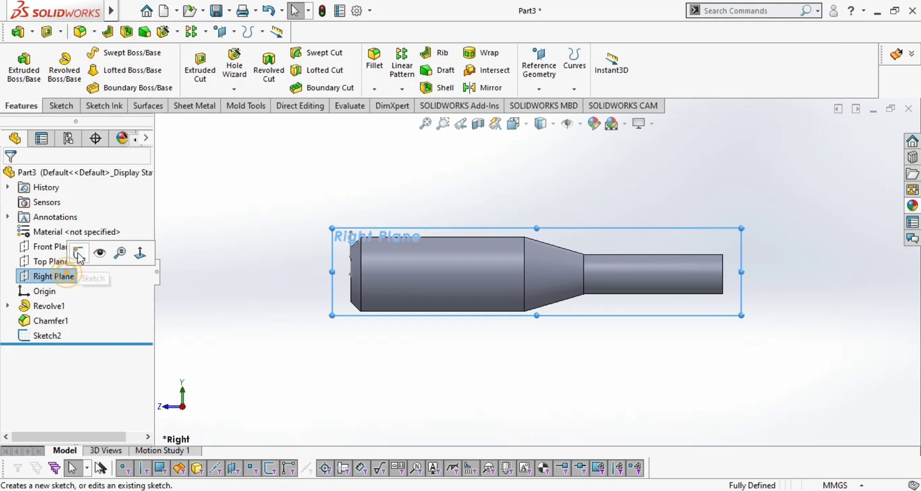
click(61, 107)
click(102, 53)
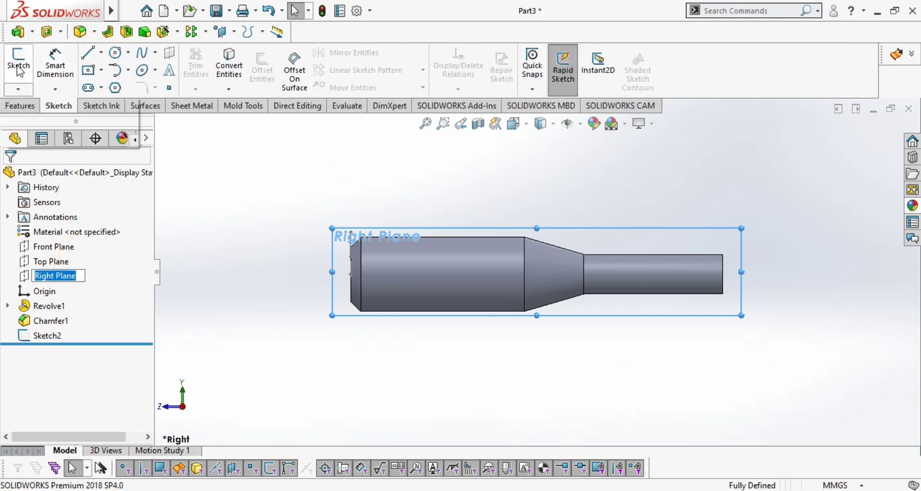
click(19, 69)
click(99, 54)
click(104, 86)
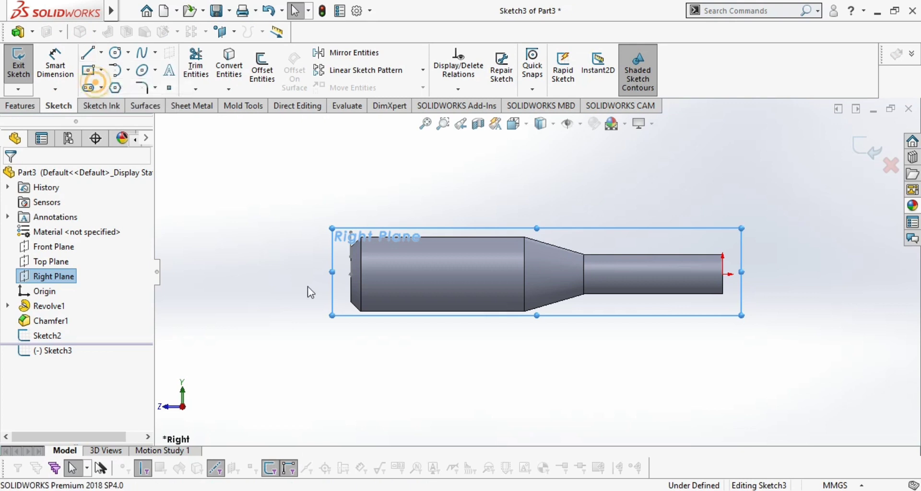
click(84, 53)
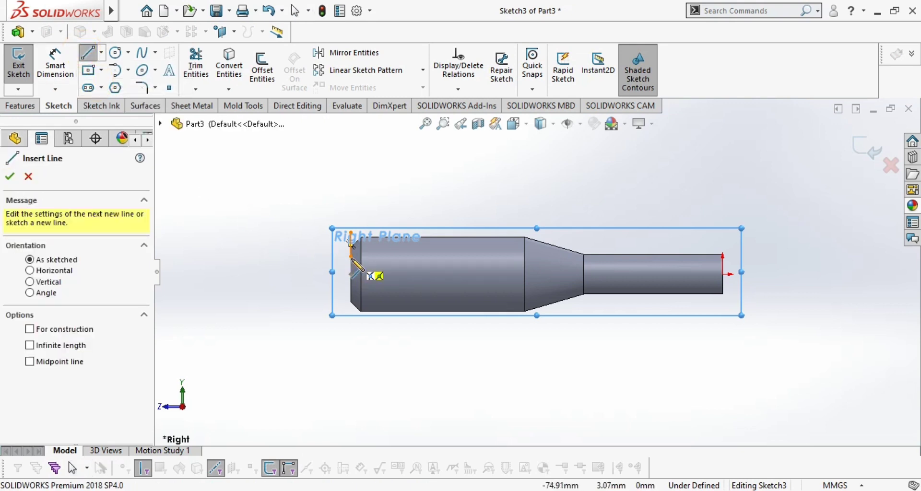
click(351, 245)
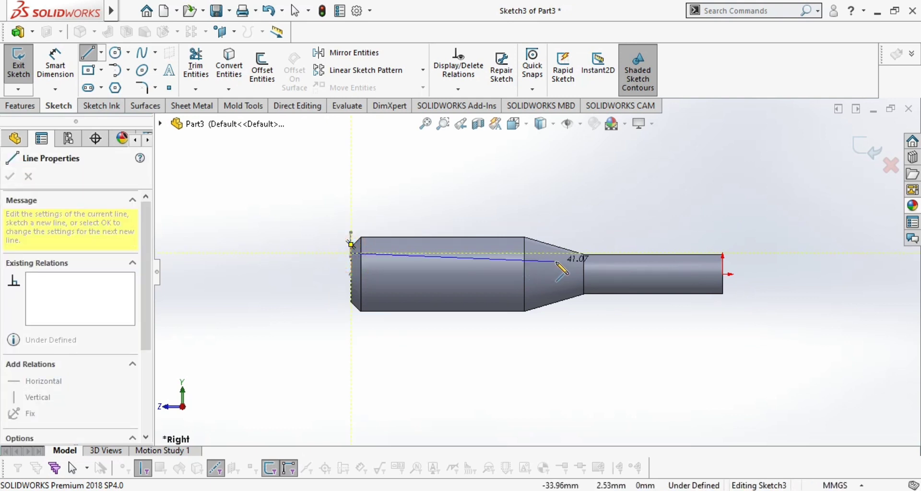
key(Escape)
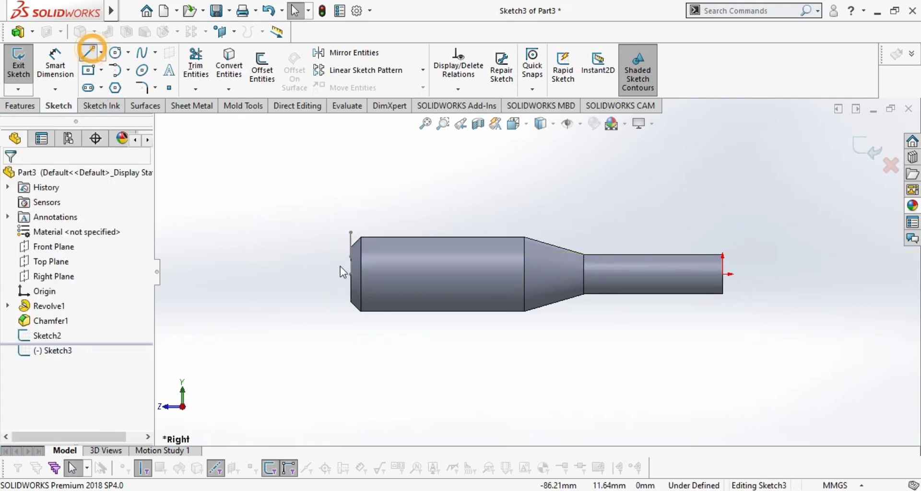
Sketch a slightly downward-sloping line from the flute profile's vertical edge on the end face along the body into the shank
click(351, 257)
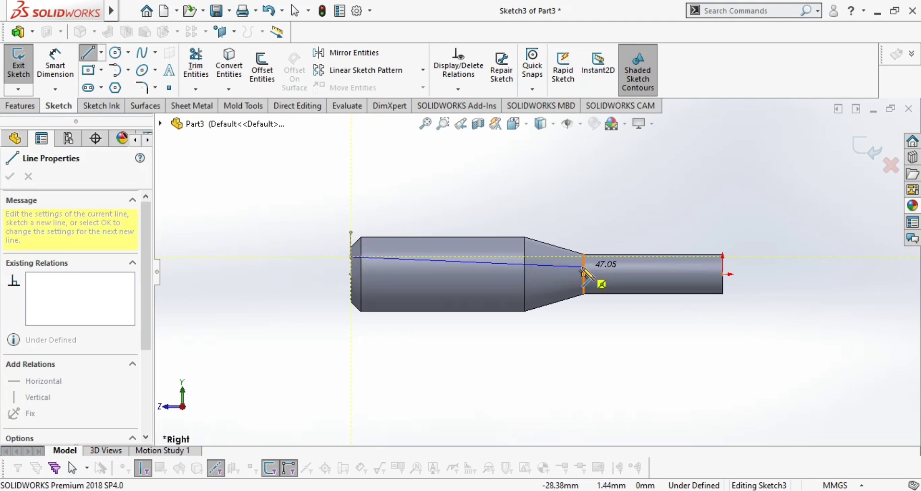
double_click(639, 263)
key(Escape)
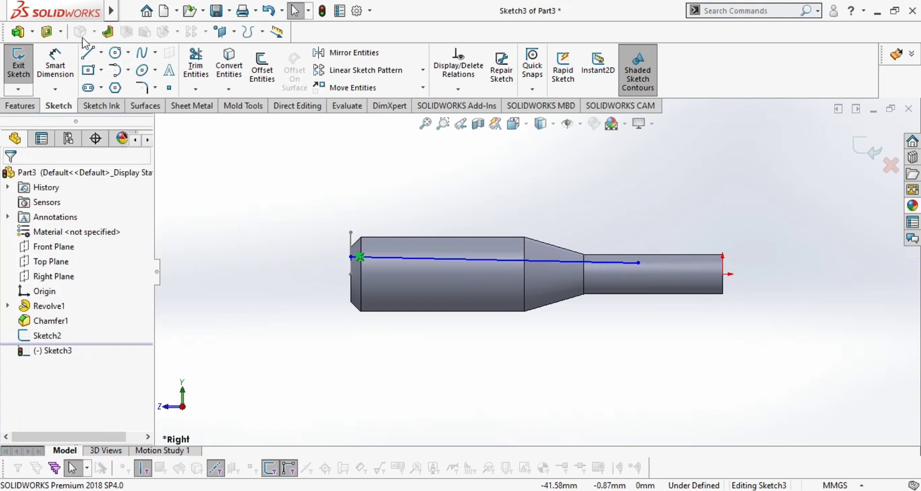
Sketch a horizontal centerline about 45 mm long from the sloped line's start toward the shank
click(101, 52)
click(120, 85)
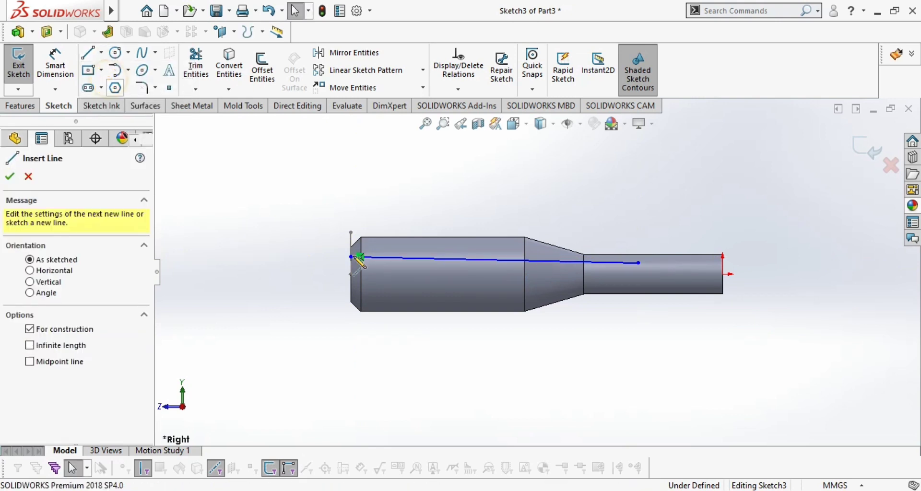
click(359, 258)
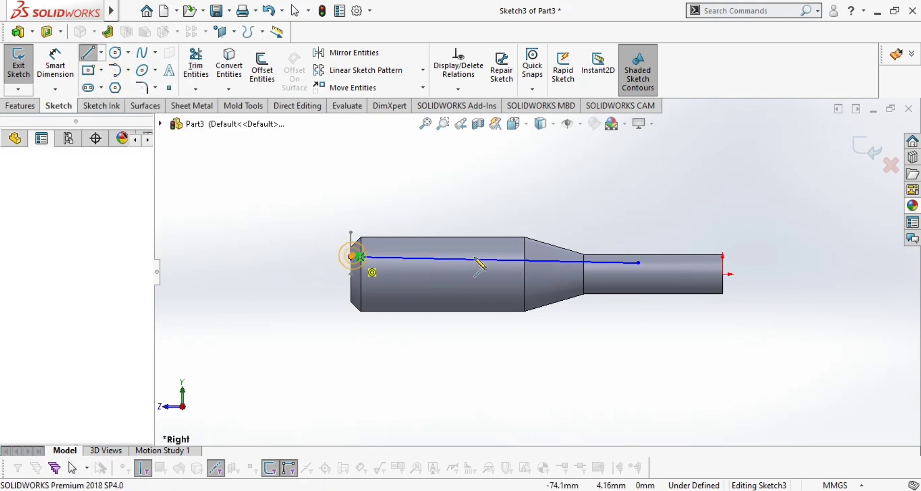
click(575, 259)
key(Escape)
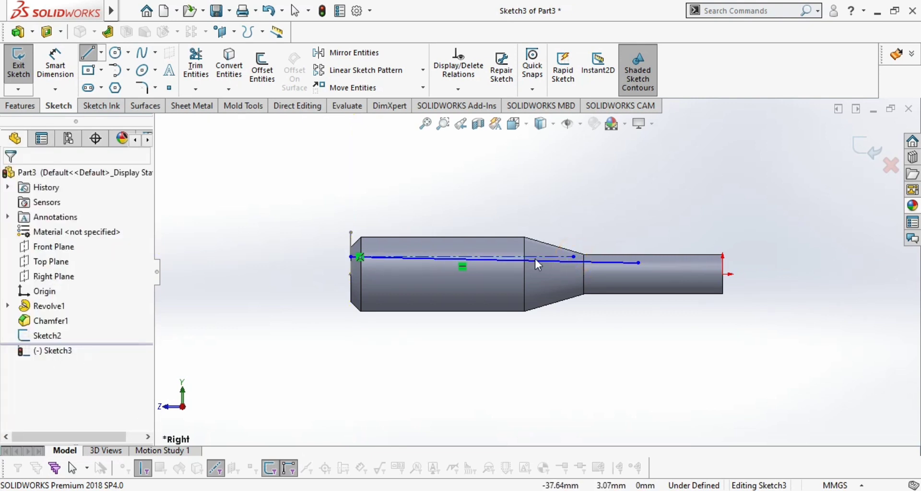
Dimension the angle between the horizontal centerline and the sloped line to 0.88°
scroll(529, 262, down, 3)
click(55, 62)
scroll(488, 254, down, 4)
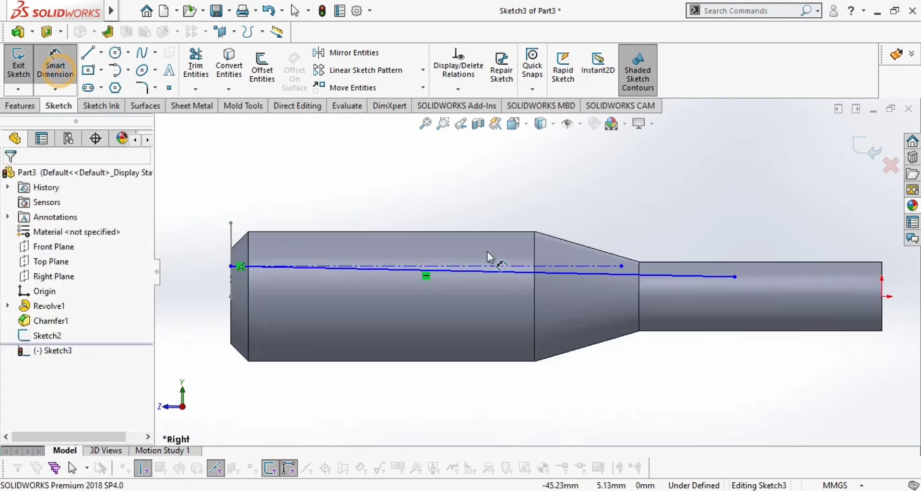
click(511, 283)
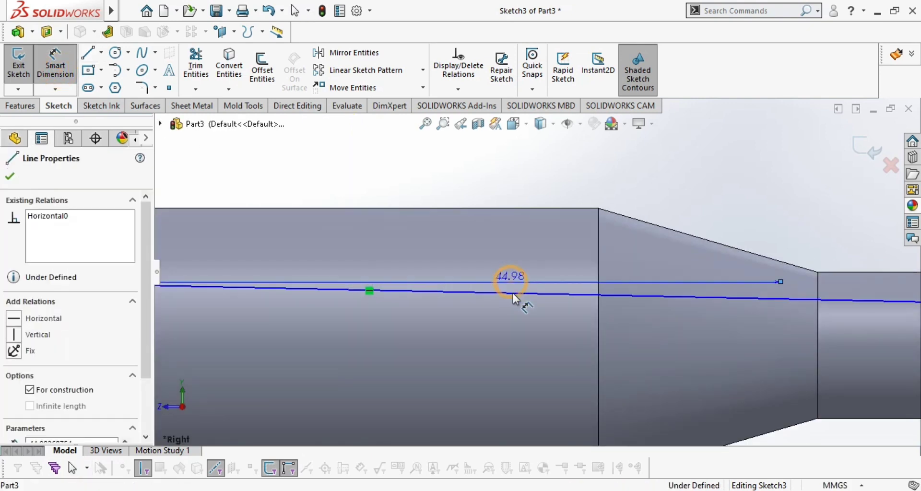
click(513, 293)
click(592, 293)
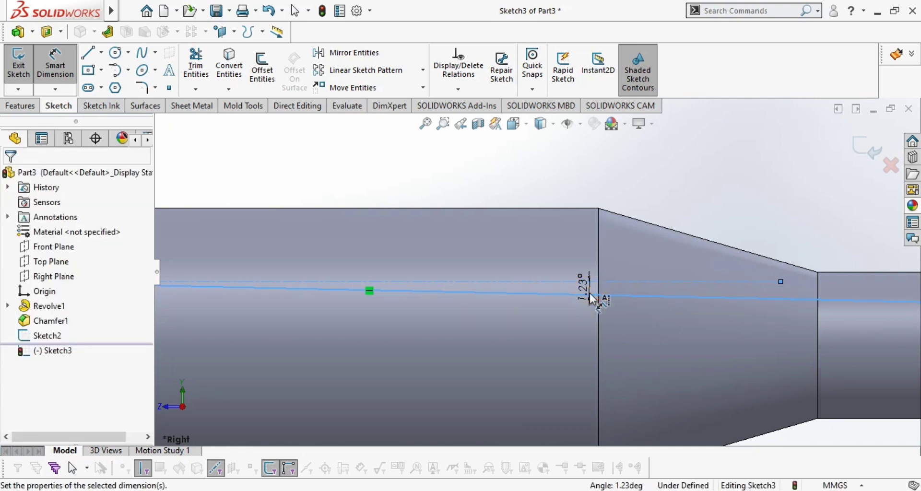
text(0.88)
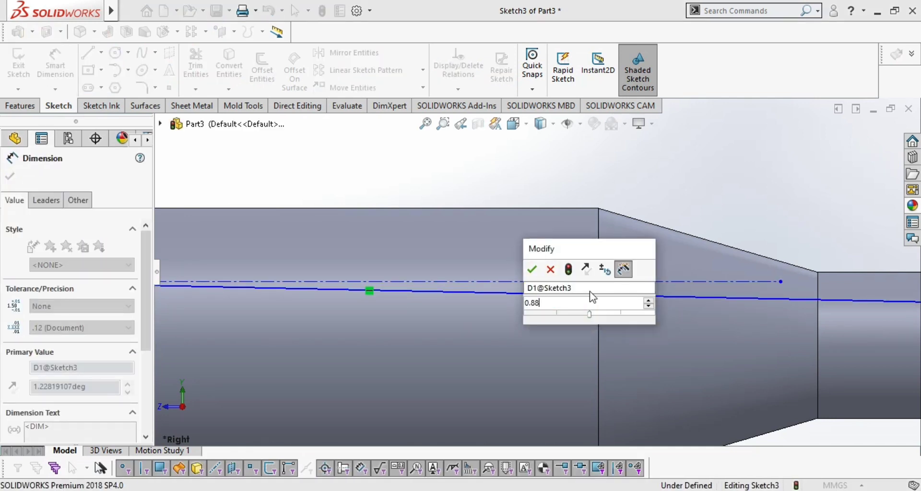
key(Return)
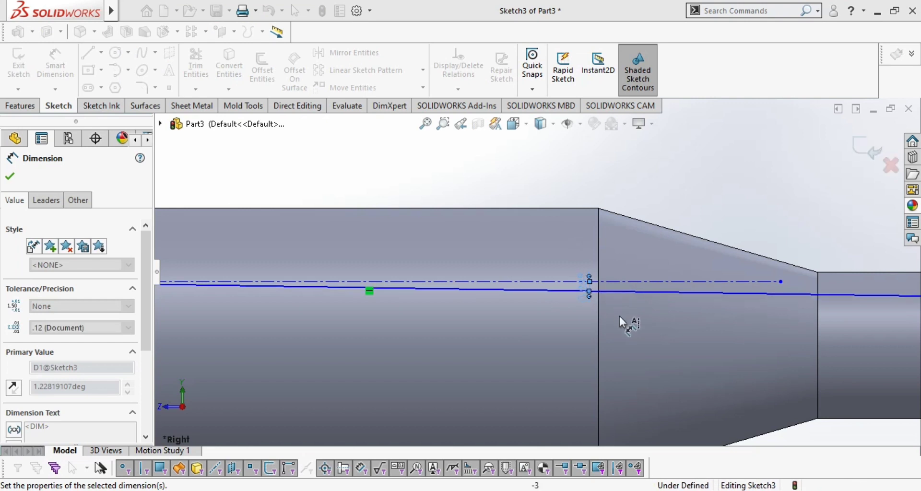
key(f)
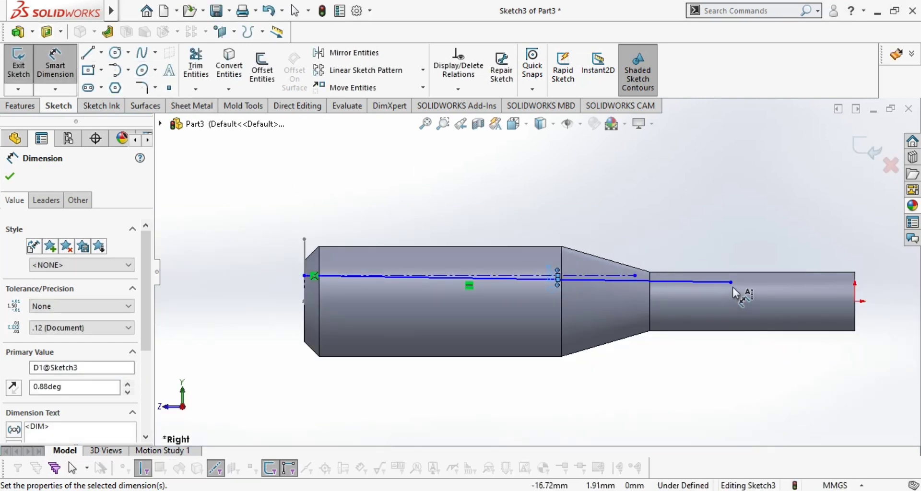
key(Escape)
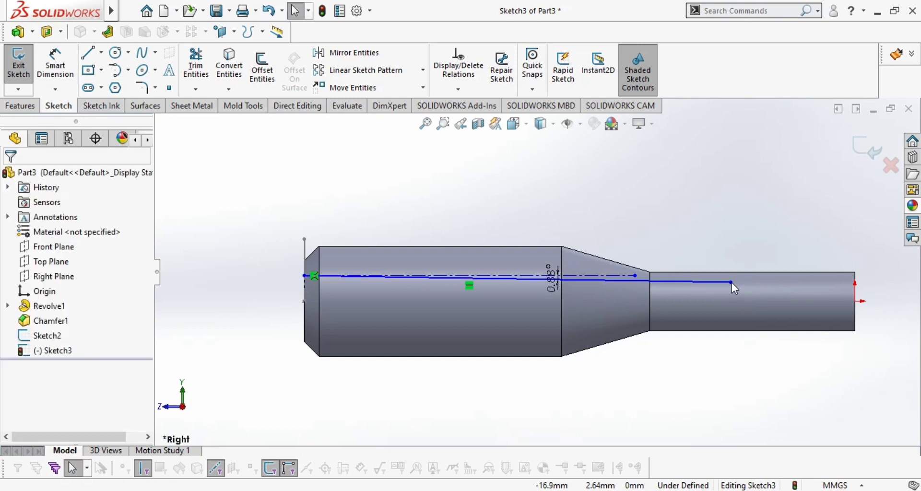
Move the sloped line's free end farther along the shank, to about X -11.76, Y 3.01
drag(732, 283, 769, 280)
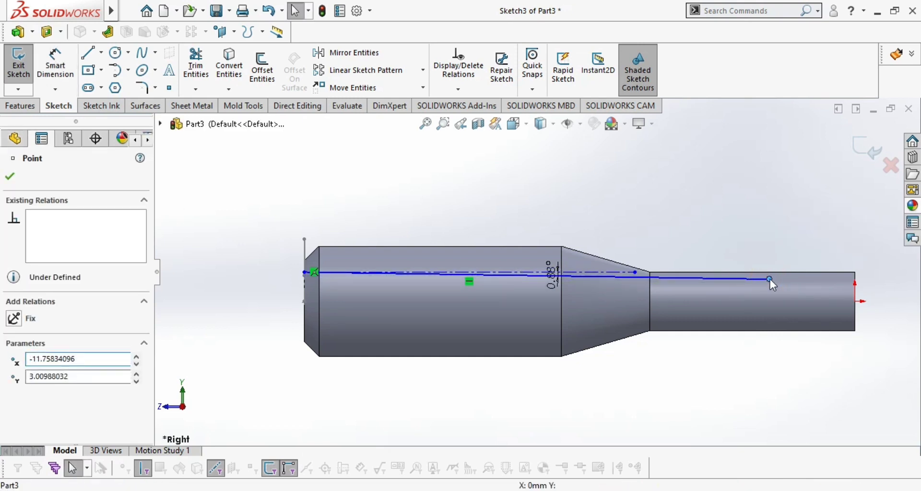
click(770, 282)
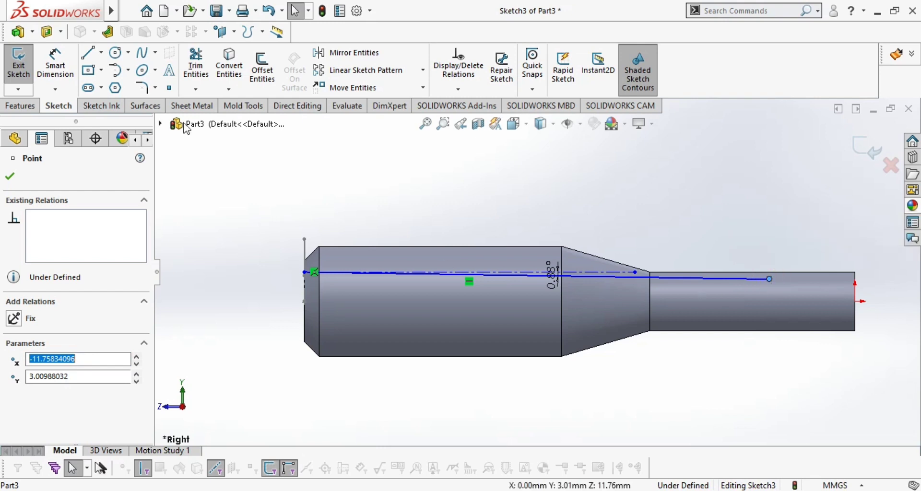
scroll(469, 278, down, 7)
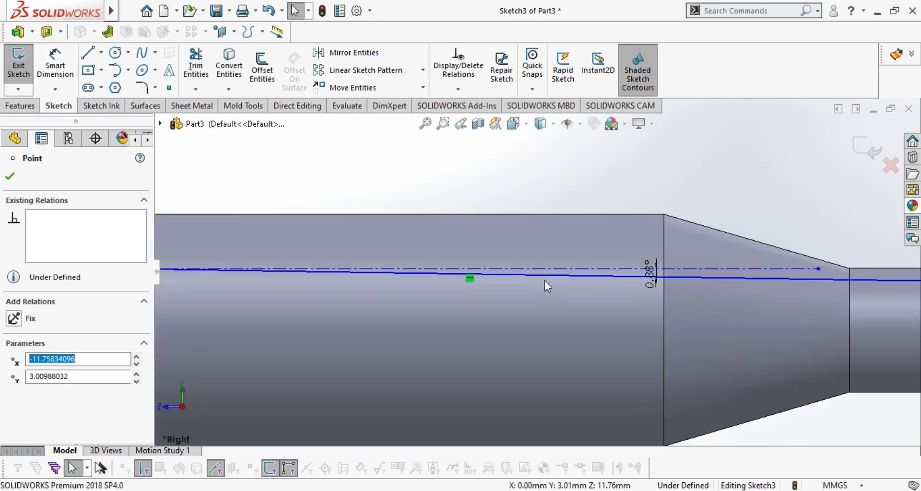
scroll(546, 279, up, 4)
scroll(142, 100, up, 1)
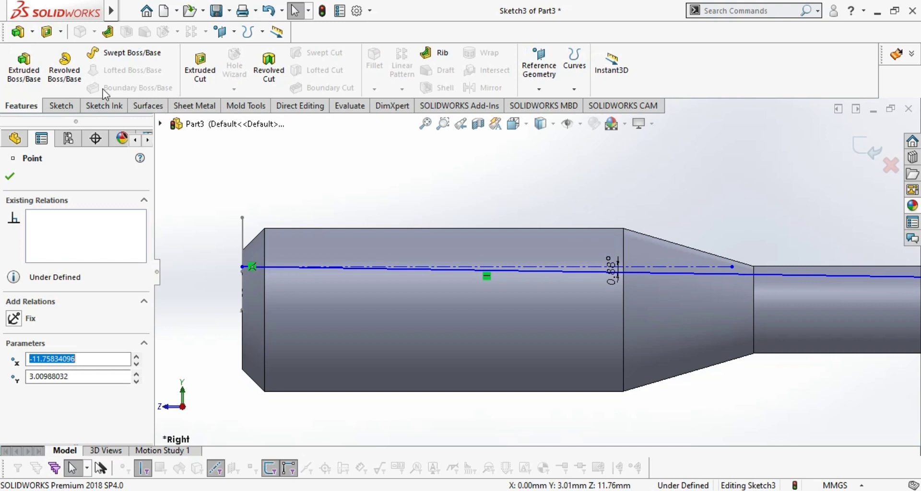
Sketch a tangent arc of about 8.8 mm radius from the sloped line's free end, curving upward out of the shank
click(61, 106)
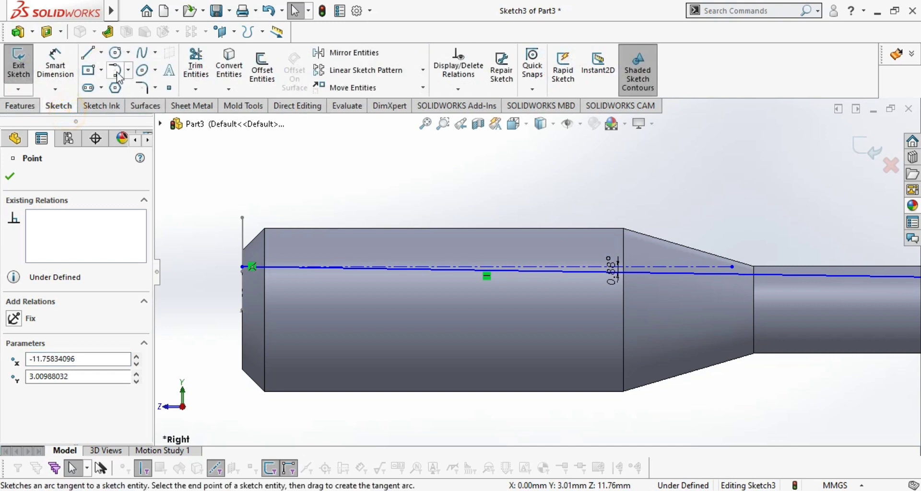
scroll(859, 292, up, 3)
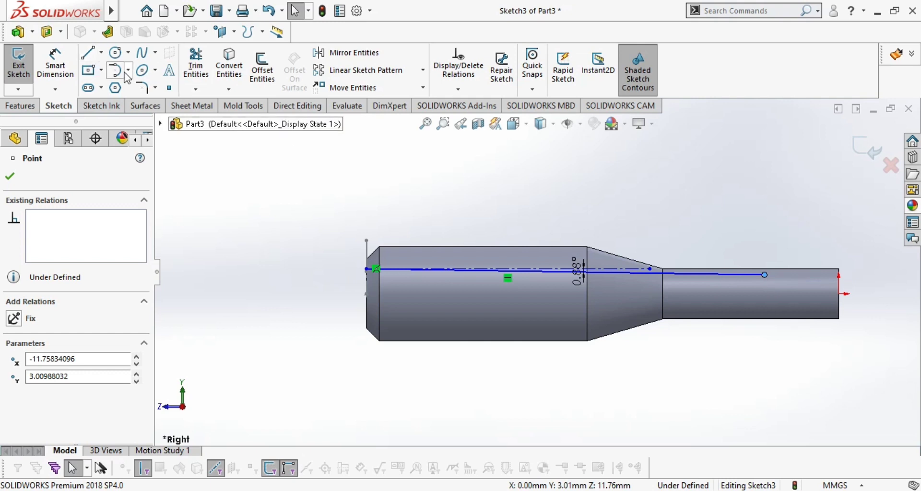
click(100, 70)
click(100, 70)
click(115, 71)
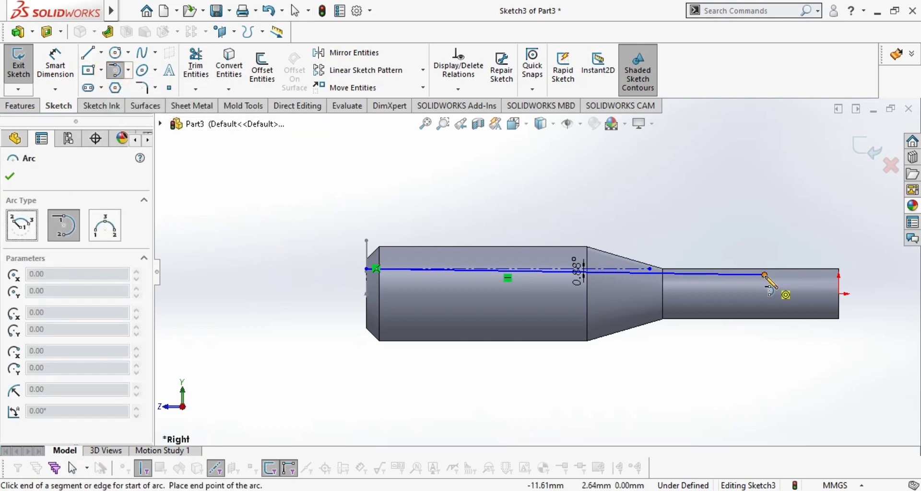
click(765, 275)
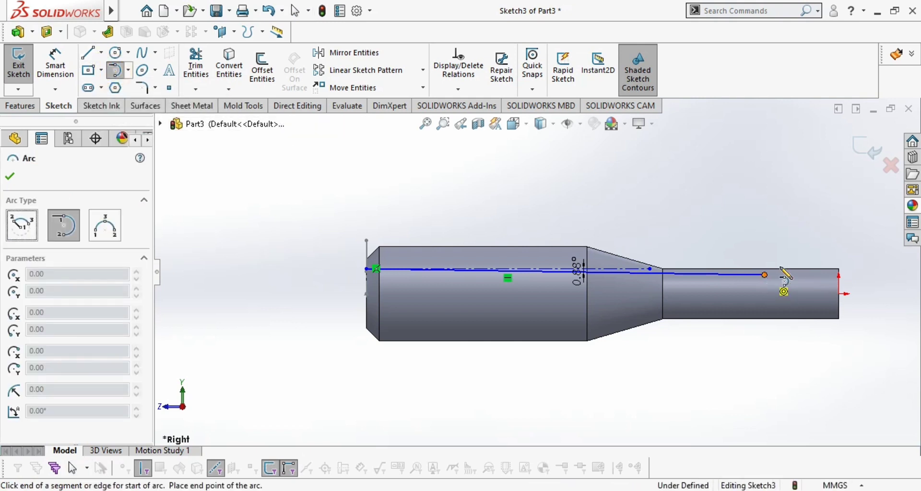
click(819, 221)
key(Escape)
Dimension the tangent arc's radius to 10 mm and exit the path sketch
click(72, 60)
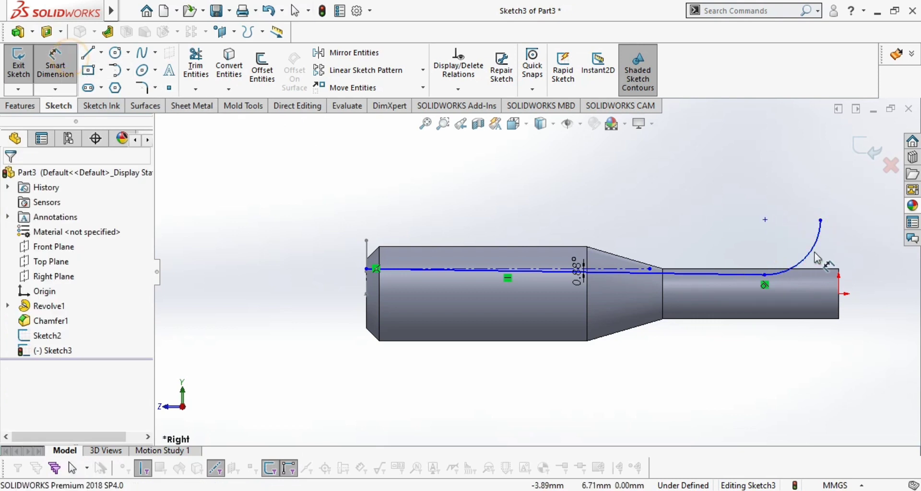
click(816, 242)
click(845, 259)
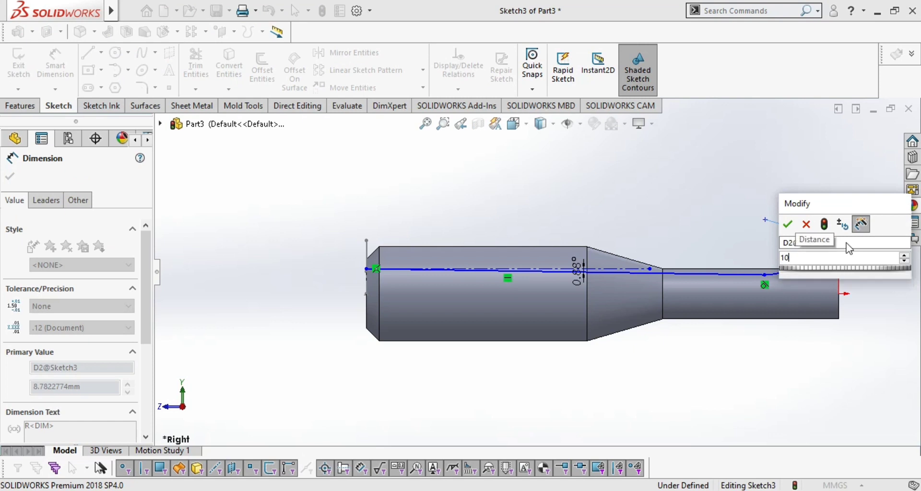
key(Return)
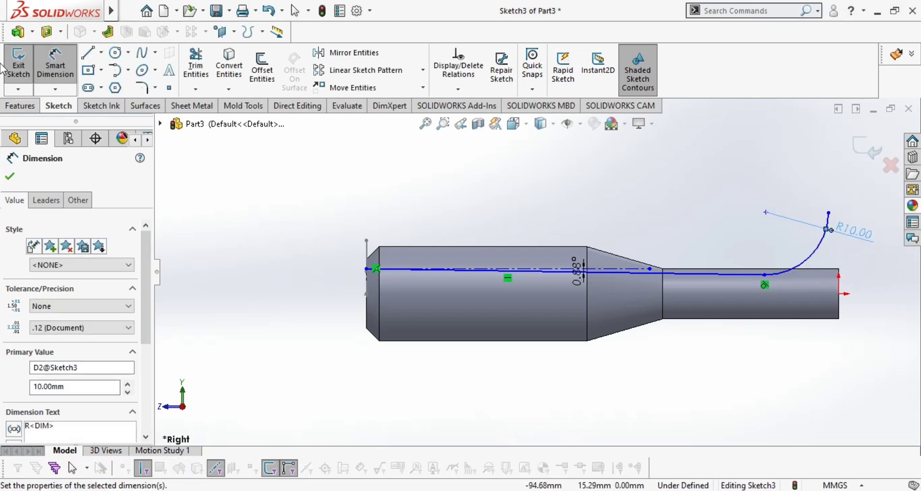
click(11, 177)
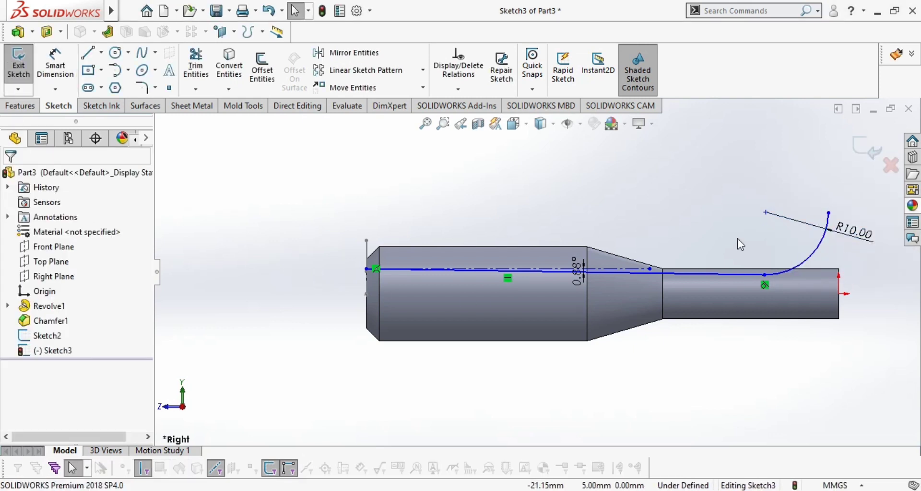
click(864, 146)
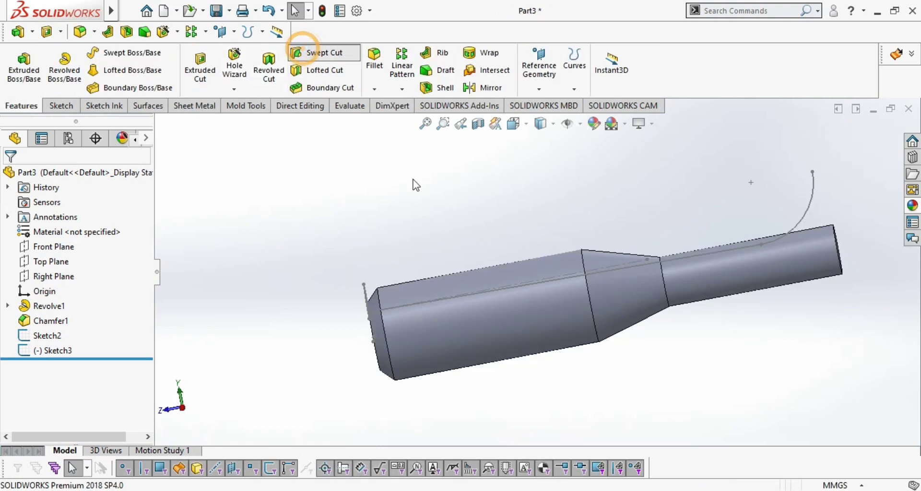
click(303, 52)
middle_drag(277, 366, 580, 325)
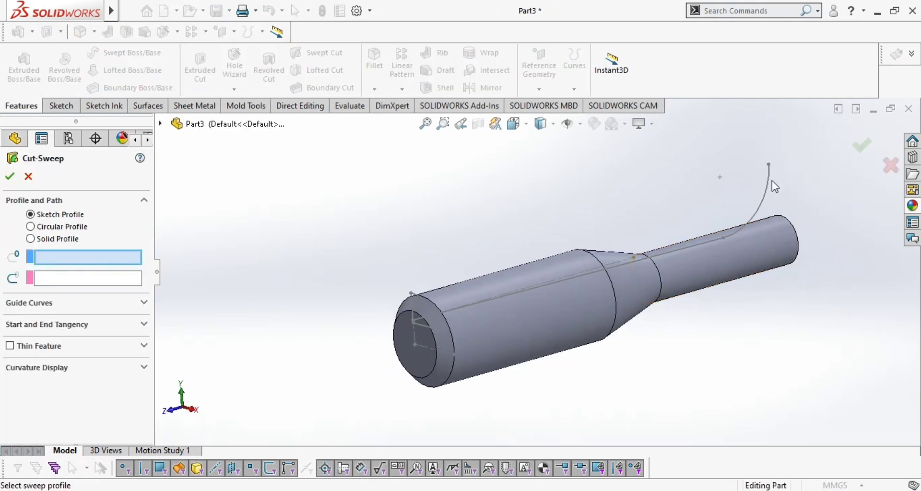
click(769, 183)
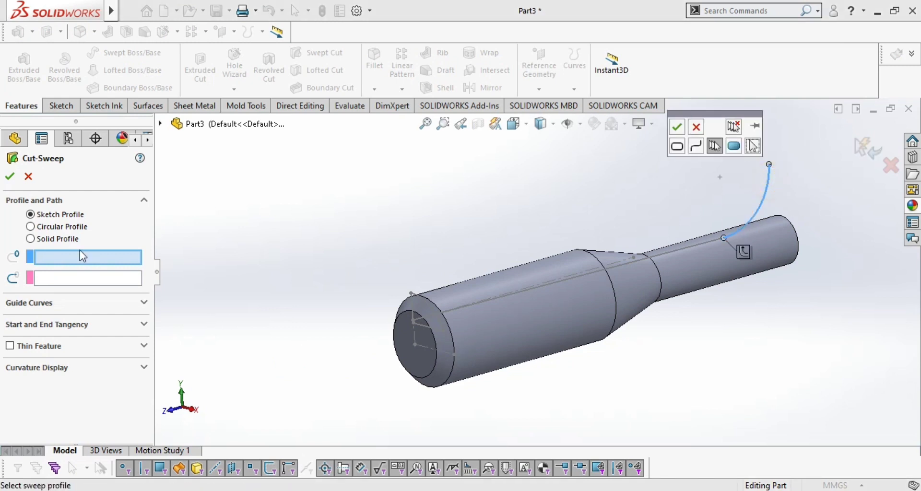
click(420, 295)
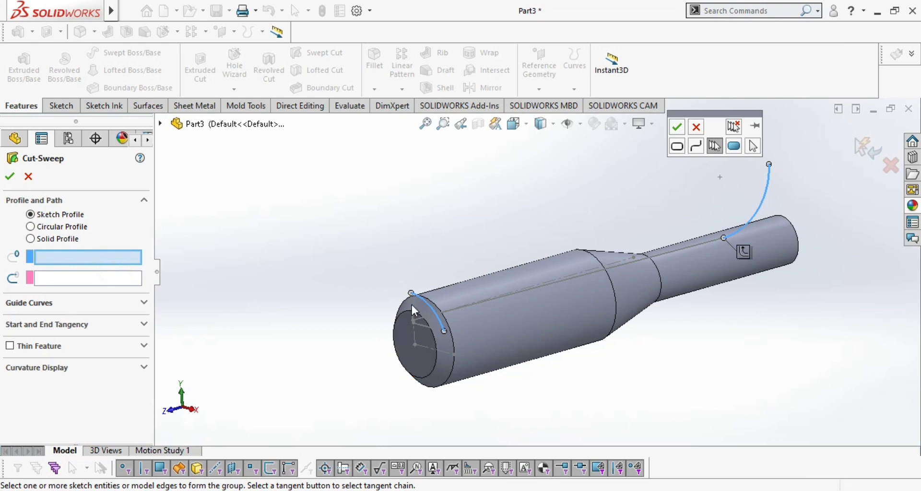
key(Escape)
key(Escape)
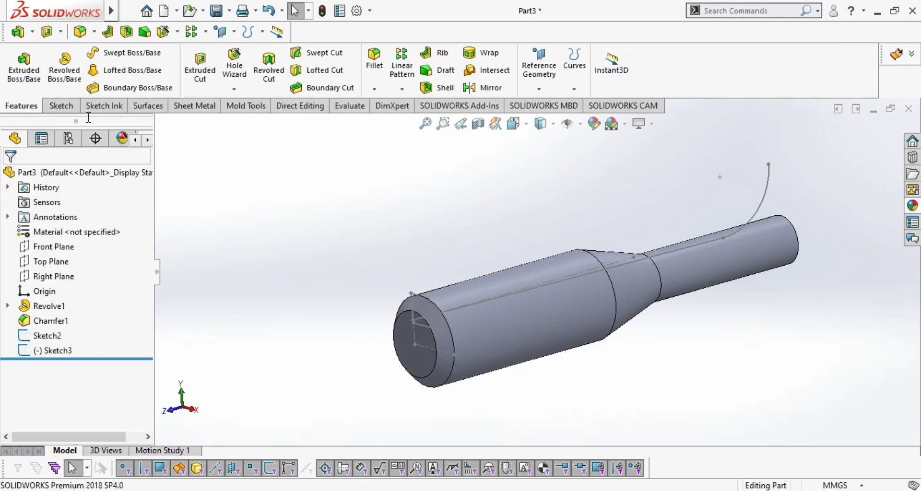
Cut a flute with Swept Cut, using the end-face sketch as the profile and the sloped line-and-arc sketch as the path
click(313, 52)
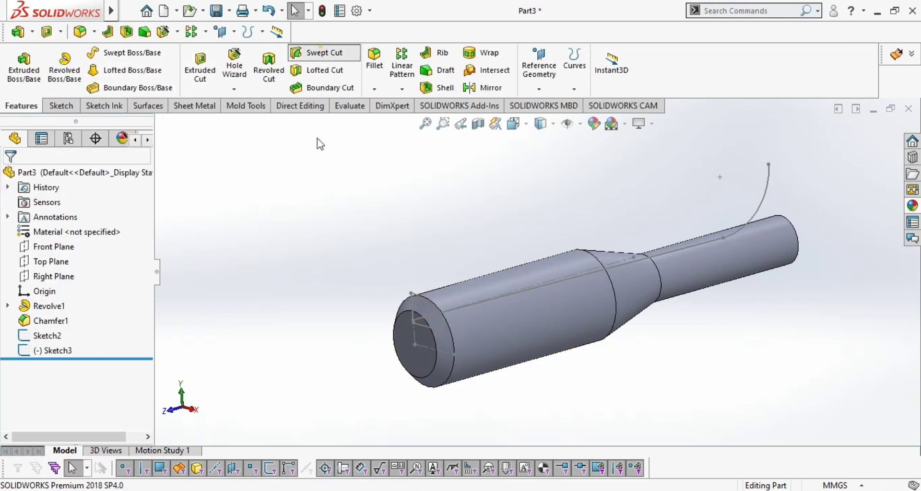
click(410, 304)
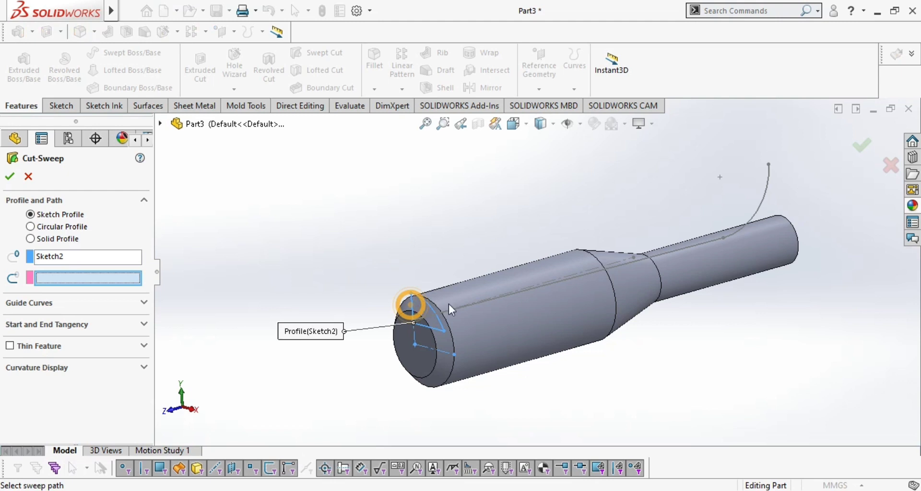
click(769, 190)
middle_drag(290, 260, 250, 268)
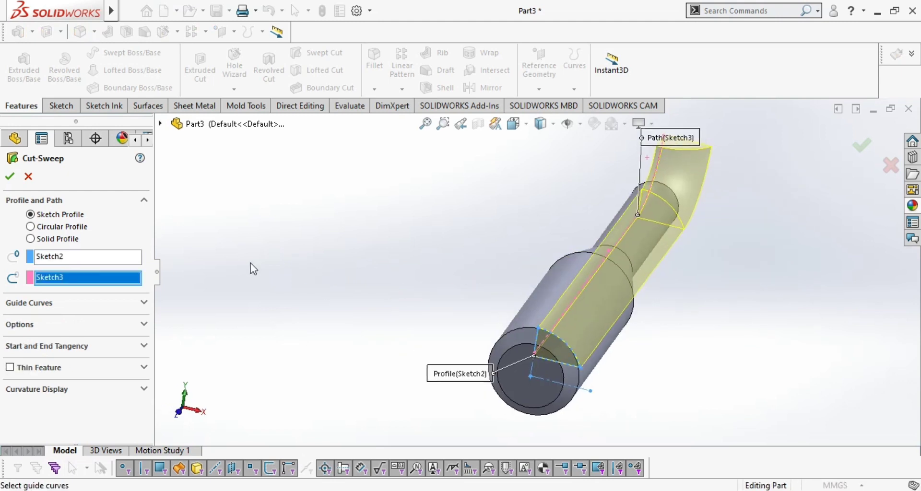
click(10, 176)
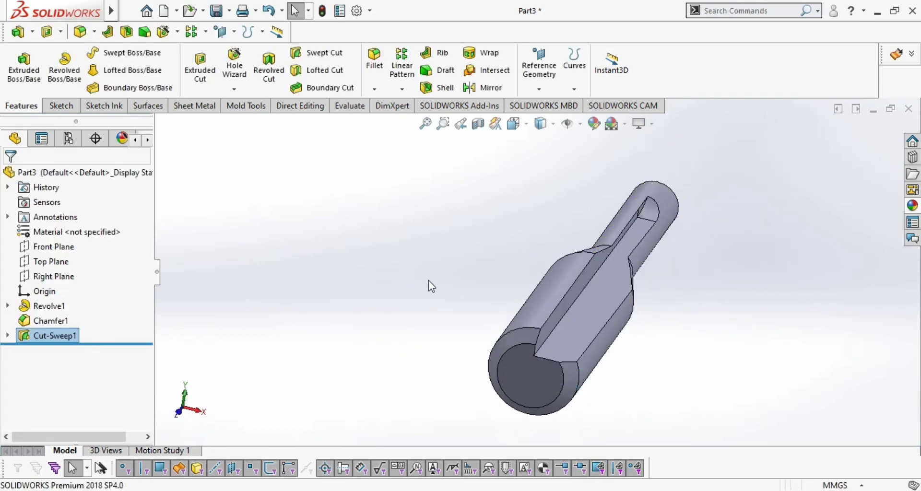
Circular-pattern the swept cut around the shank's cylindrical face with 3 equally spaced instances over 360°
middle_drag(430, 283, 384, 326)
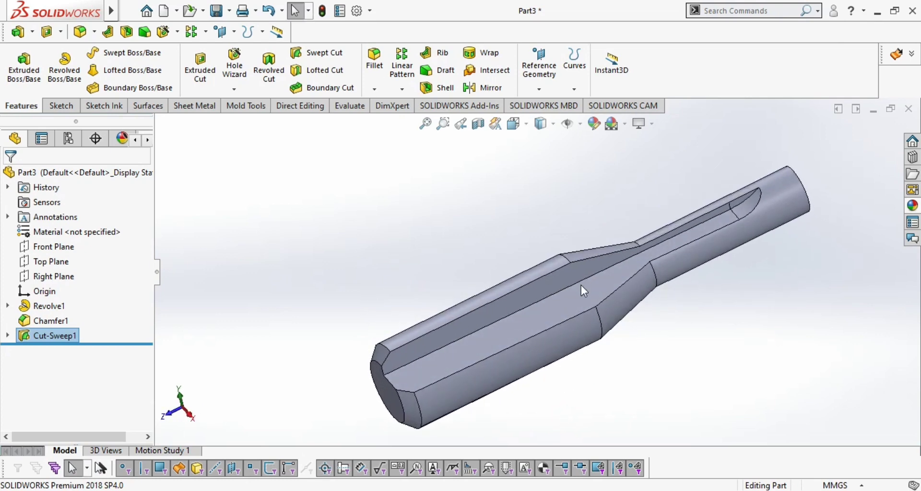
middle_drag(580, 286, 597, 308)
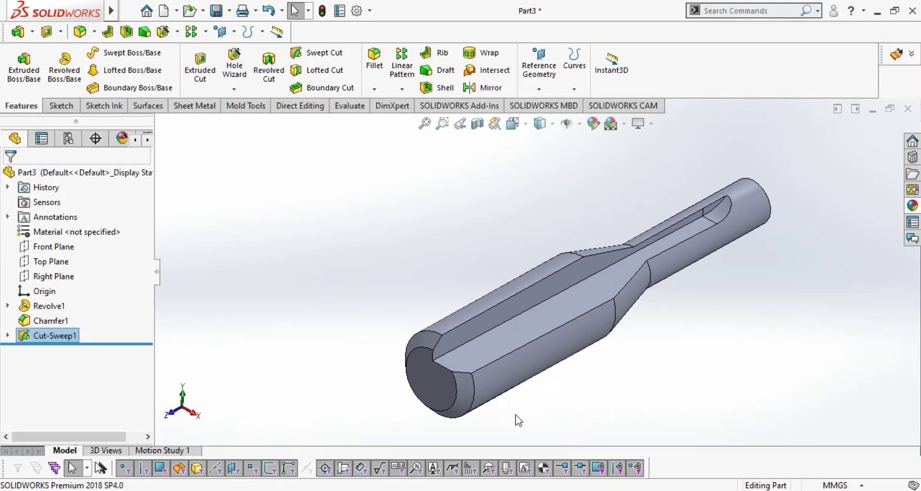
middle_drag(518, 421, 523, 399)
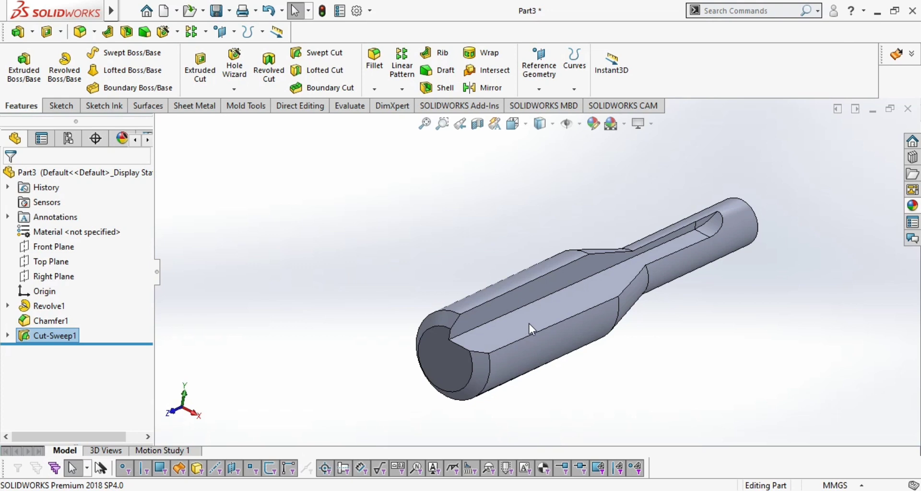
middle_drag(570, 364, 597, 367)
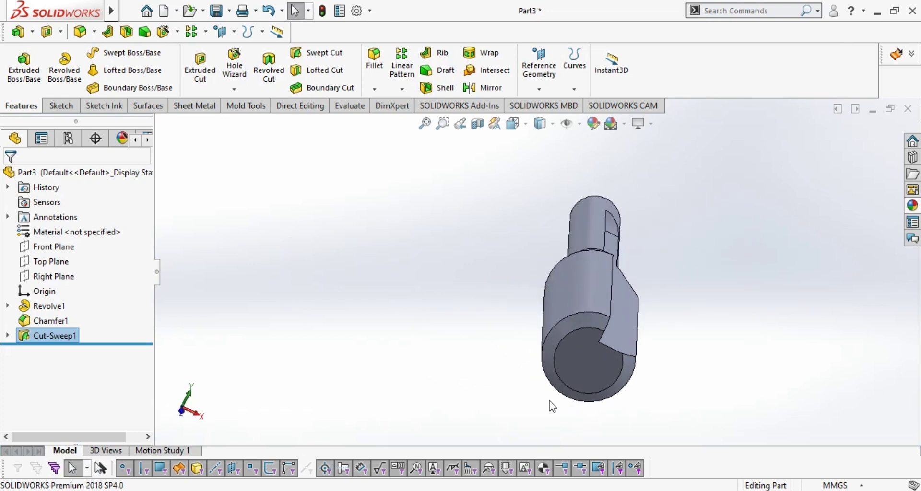
key(ctrl+7)
click(402, 89)
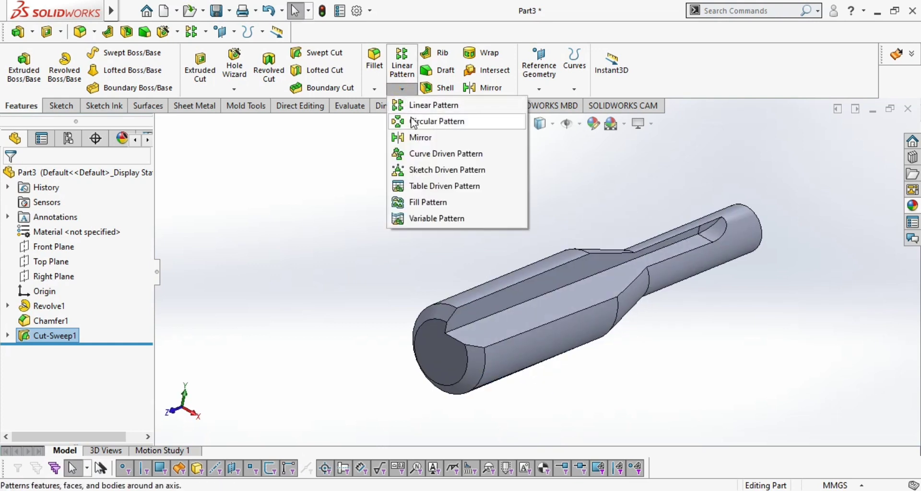
click(412, 121)
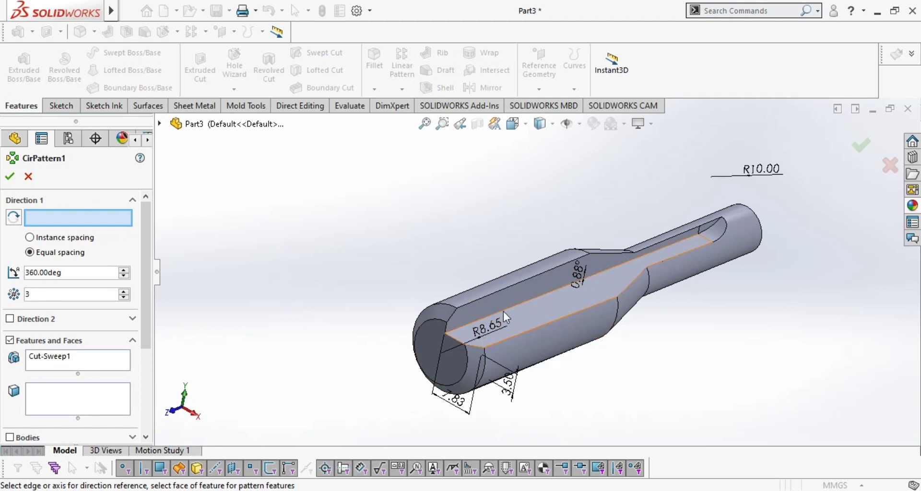
click(691, 267)
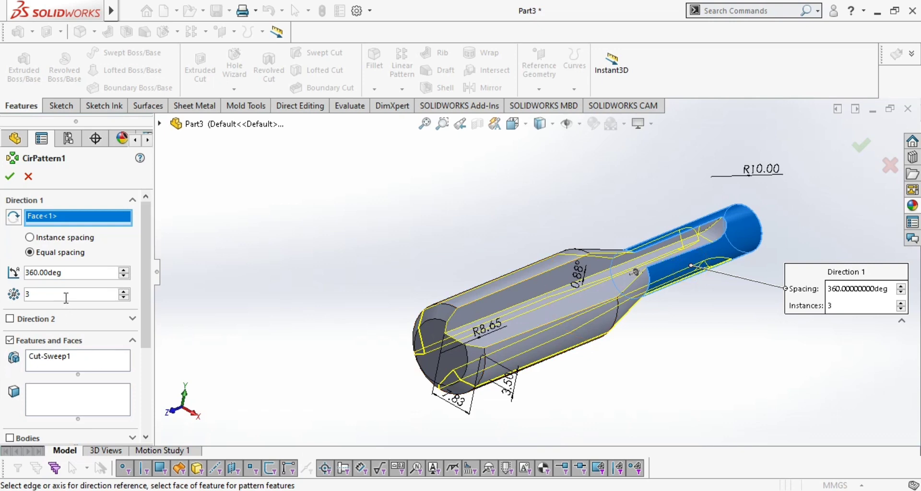
middle_drag(310, 365, 67, 267)
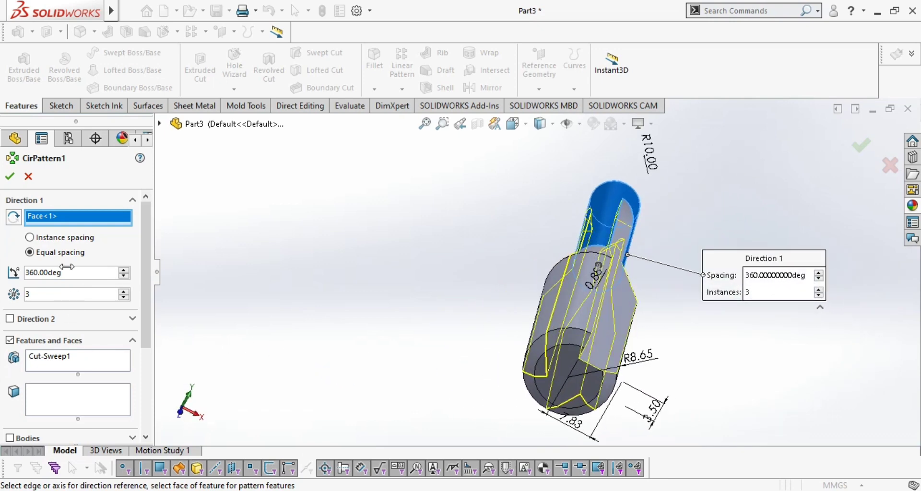
click(10, 179)
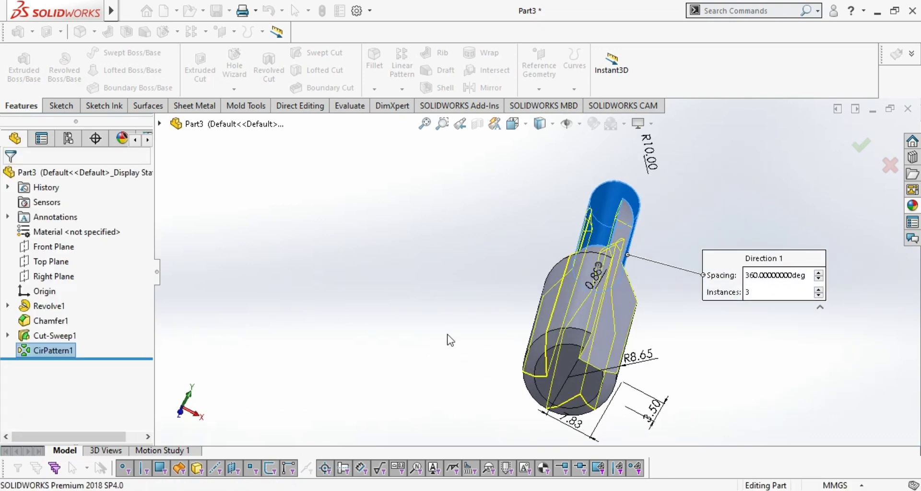
Twist the fluted body by 180° with the Flex feature, keeping hard edges on
middle_drag(440, 329, 470, 370)
click(606, 359)
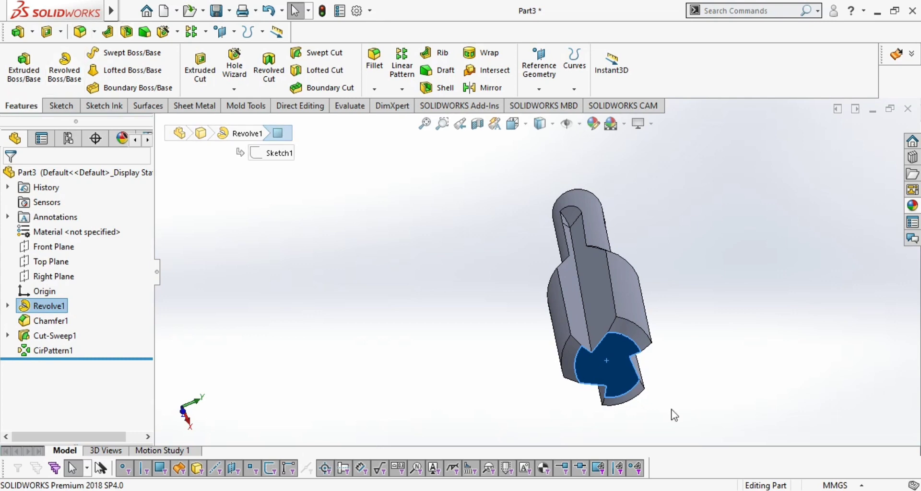
middle_drag(663, 376, 608, 376)
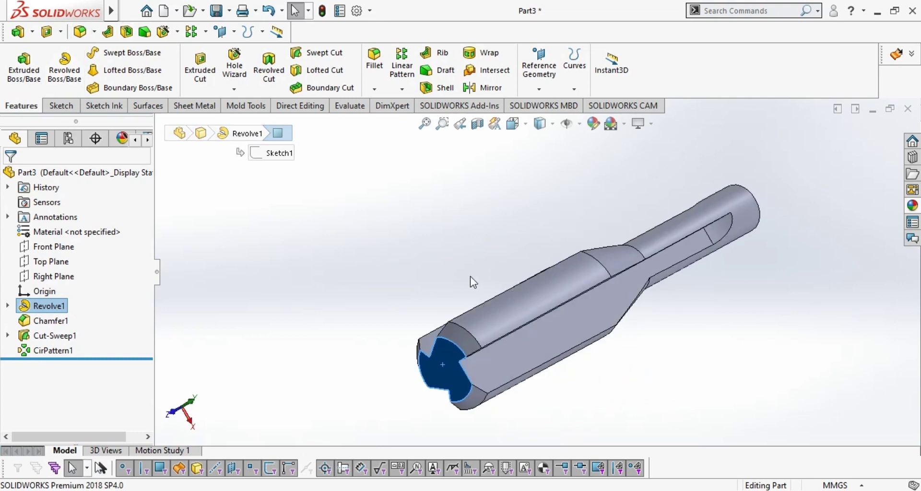
mouse_move(113, 18)
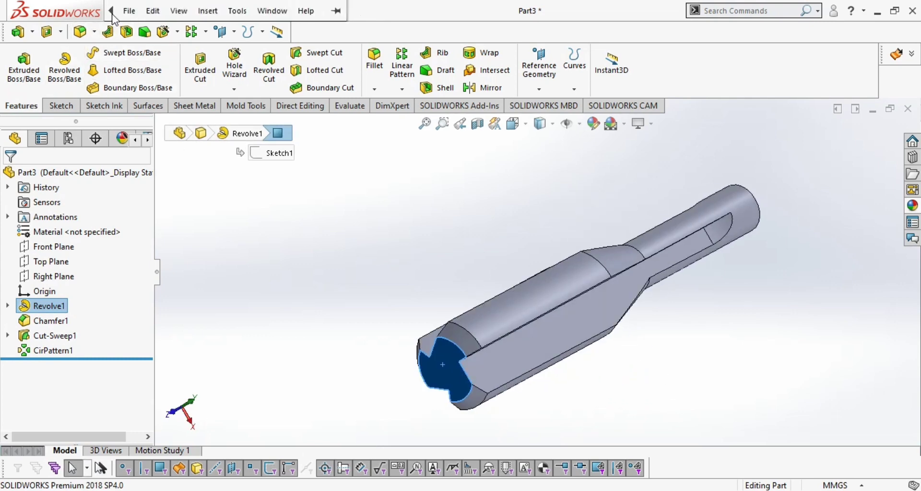
click(208, 11)
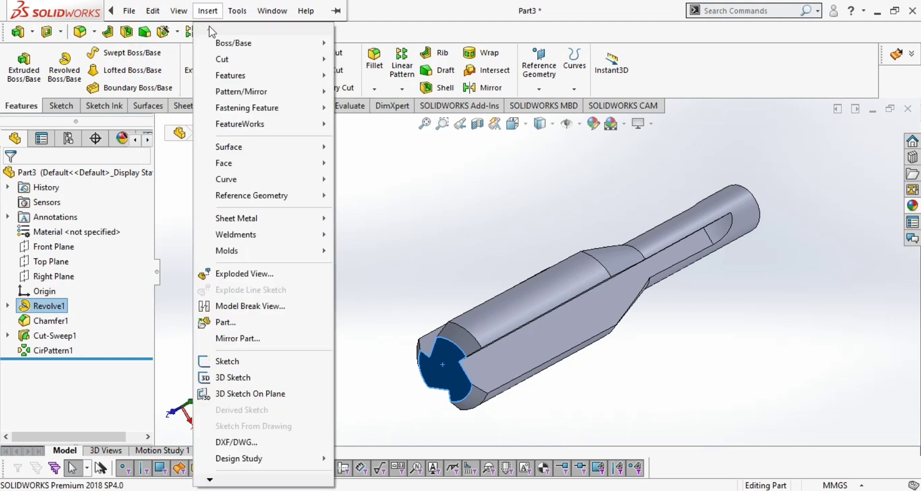
mouse_move(240, 75)
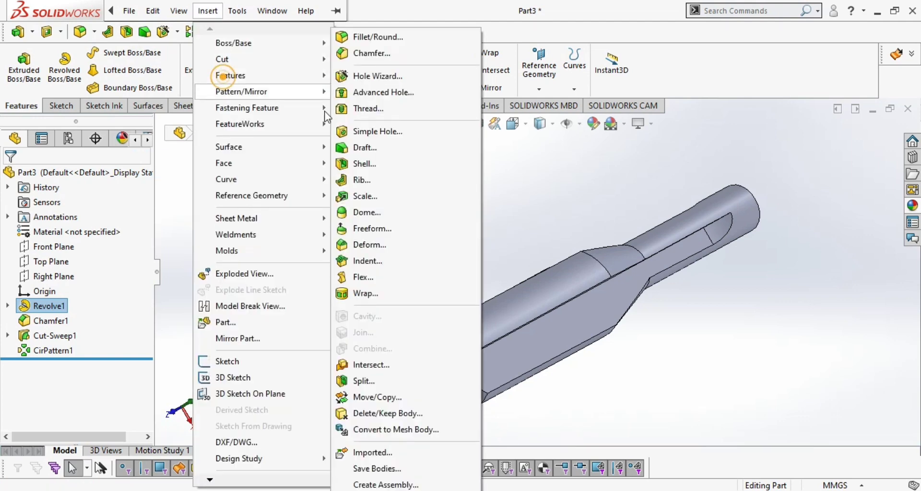
click(355, 282)
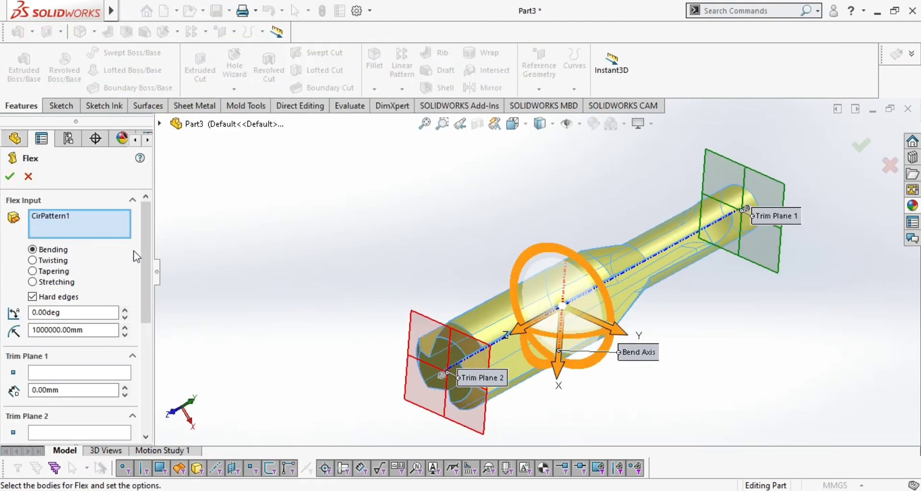
click(52, 262)
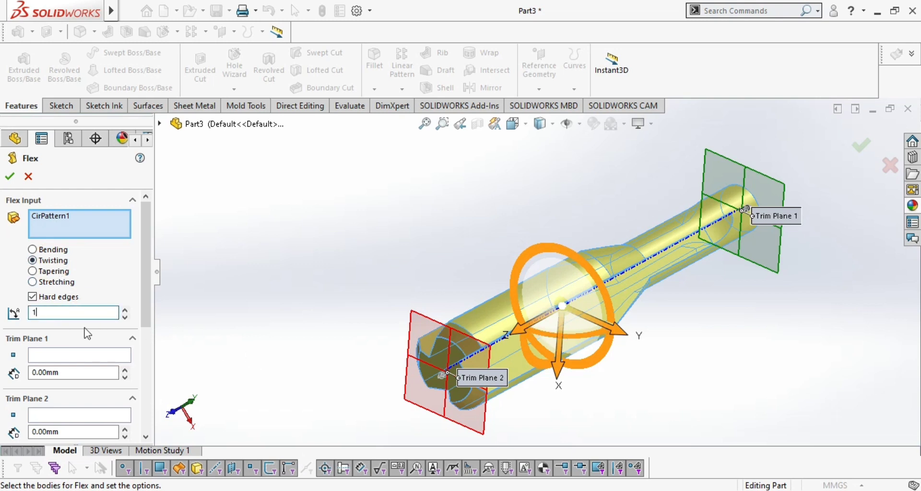
text(180)
key(Return)
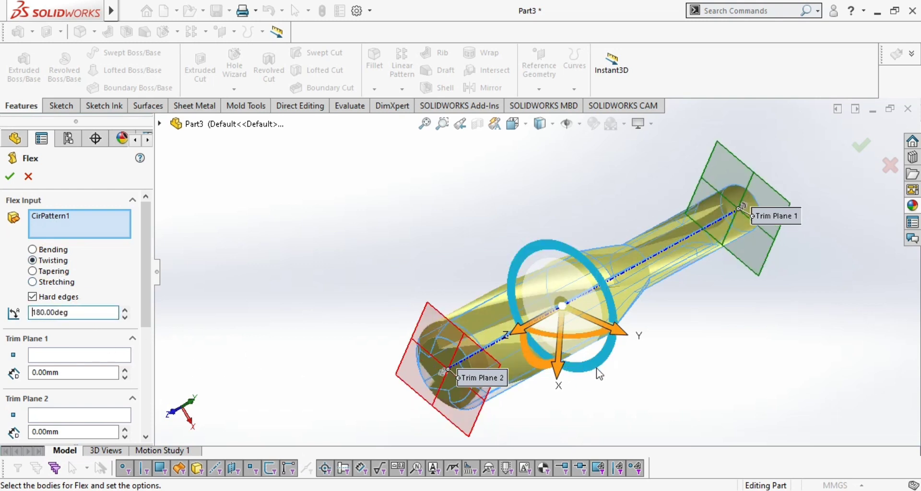
middle_drag(597, 370, 581, 432)
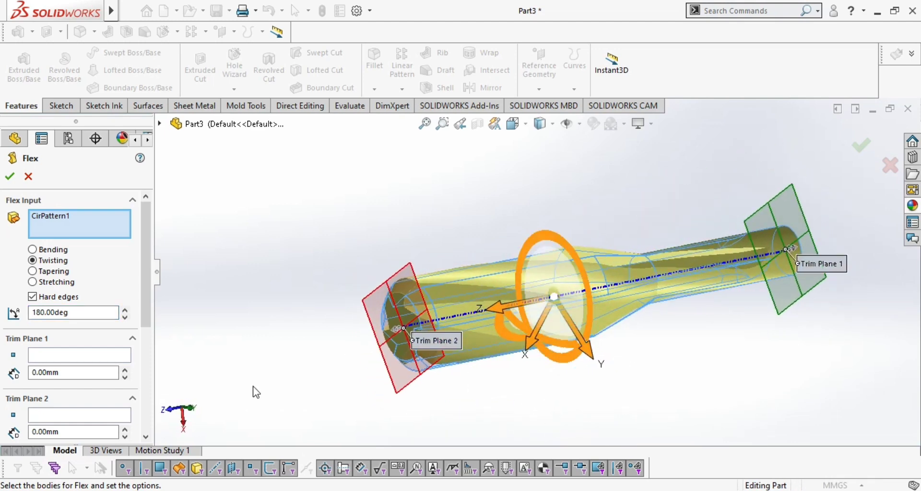
scroll(100, 367, down, 6)
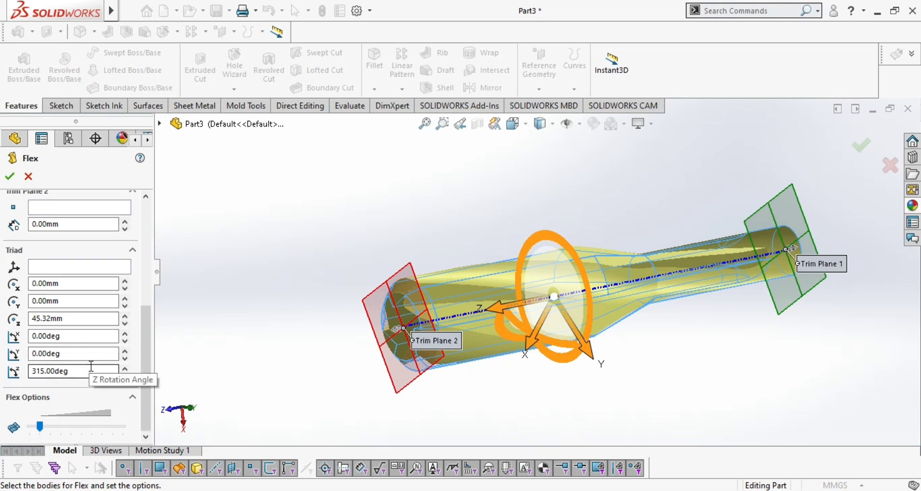
scroll(93, 370, up, 6)
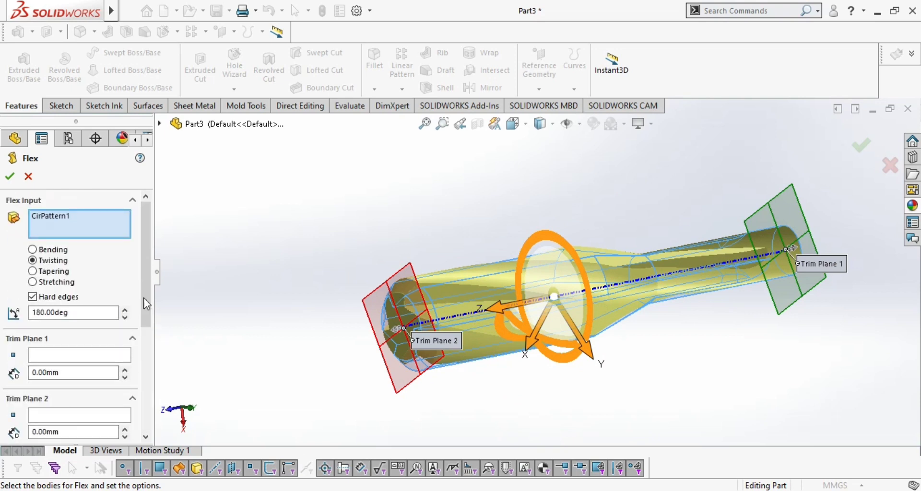
mouse_move(143, 304)
mouse_down()
mouse_move(144, 374)
mouse_move(145, 293)
mouse_up()
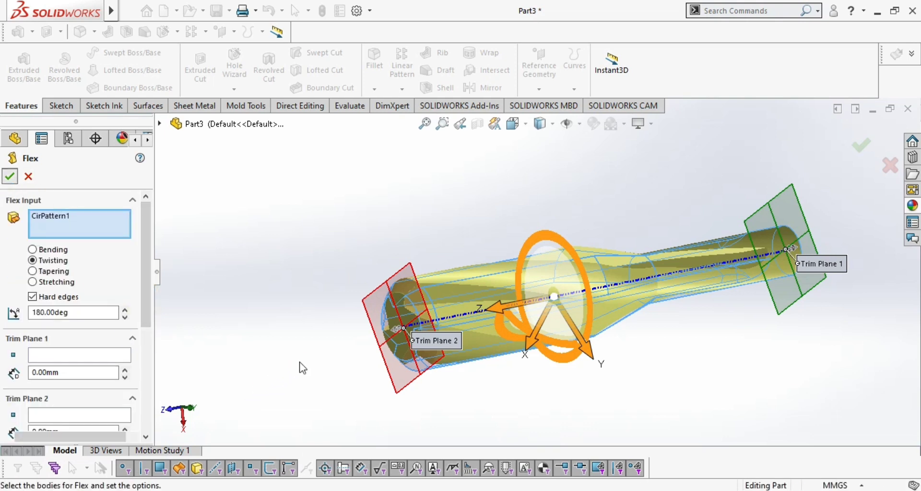
Sketch a circle about 13.5 mm in diameter on the flat fluted end face, centred on the origin
middle_drag(380, 368, 405, 353)
click(425, 124)
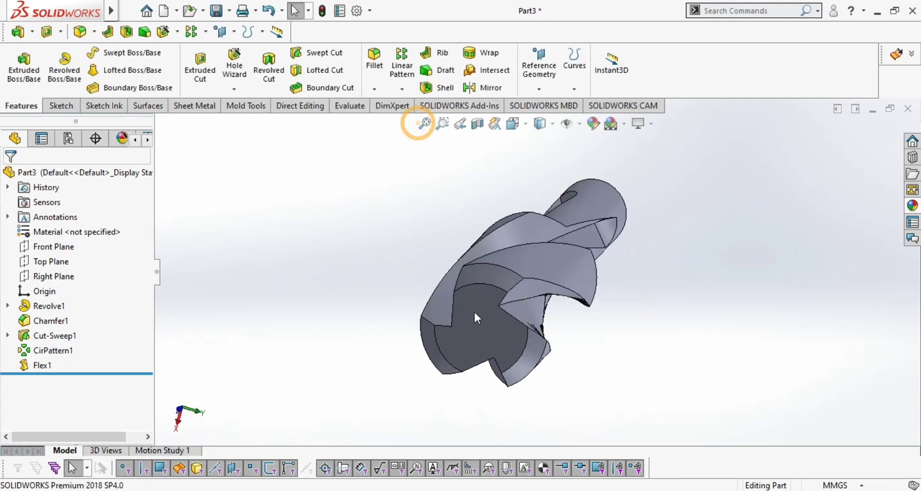
mouse_move(553, 343)
middle_down()
mouse_move(564, 336)
mouse_move(545, 363)
mouse_move(560, 346)
mouse_move(550, 340)
mouse_move(556, 360)
mouse_move(565, 352)
middle_up()
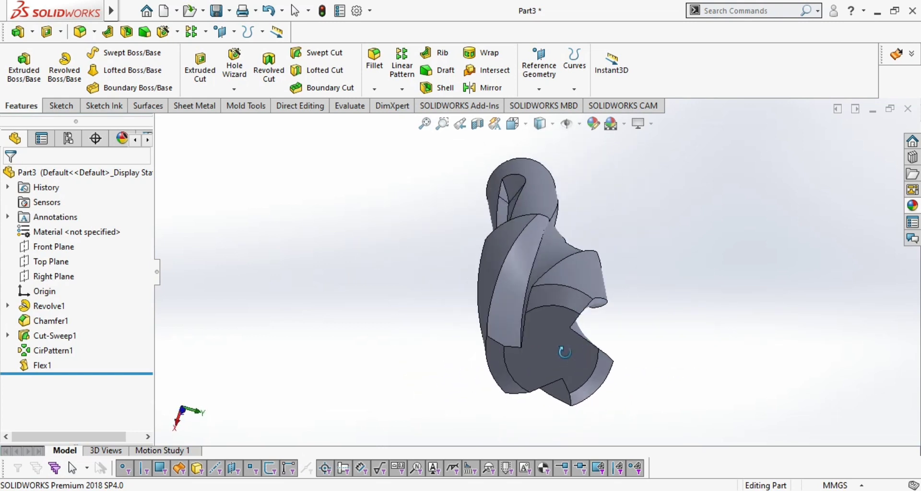
middle_drag(596, 288, 552, 338)
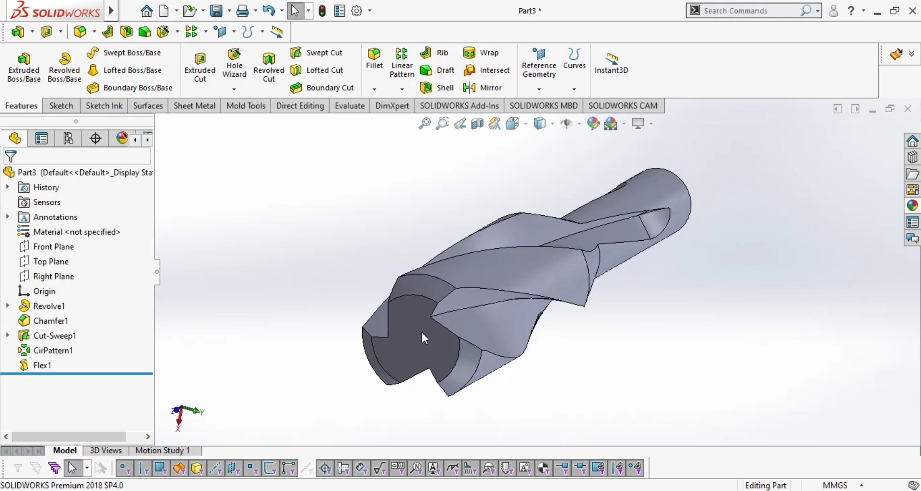
click(421, 330)
click(542, 291)
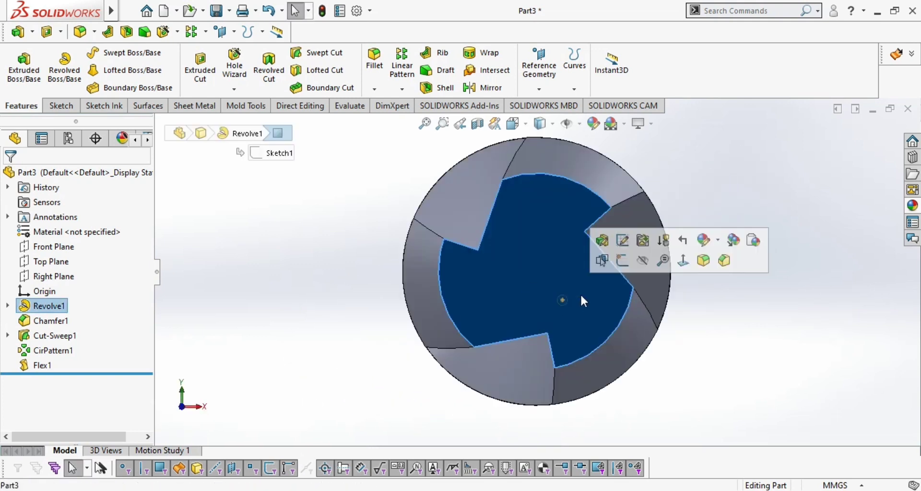
click(622, 259)
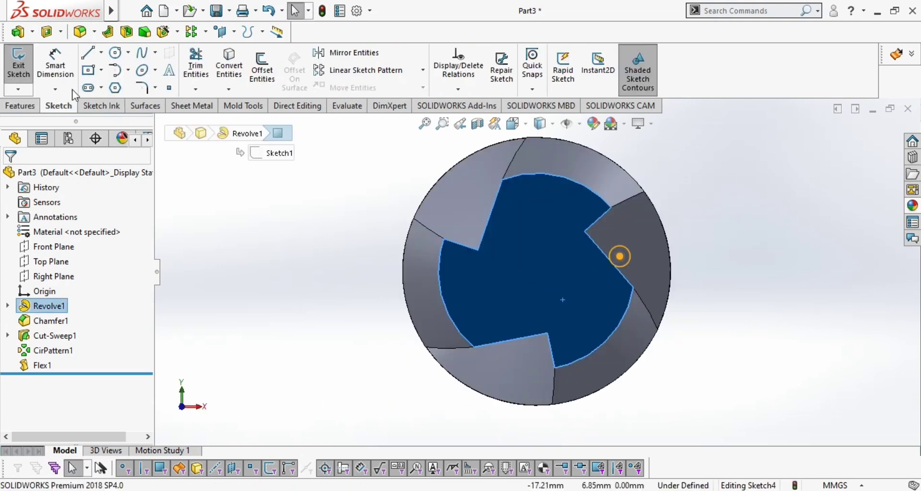
click(116, 52)
click(537, 272)
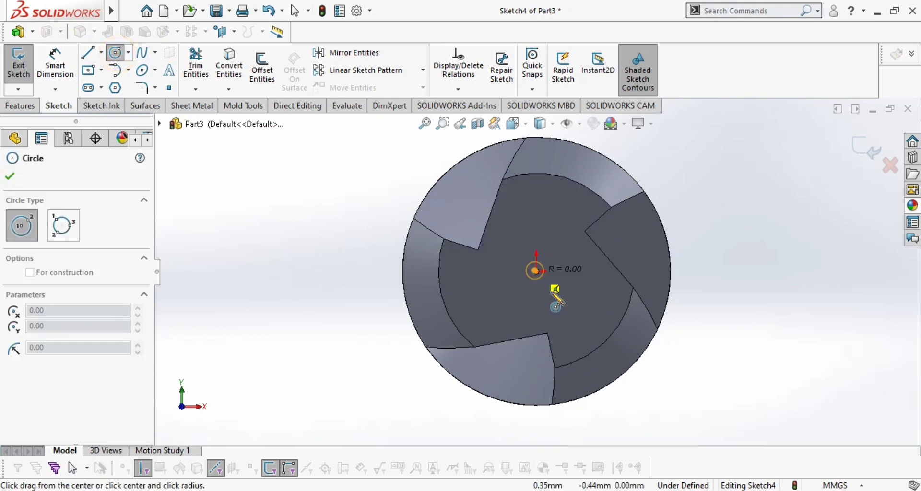
click(590, 380)
click(10, 176)
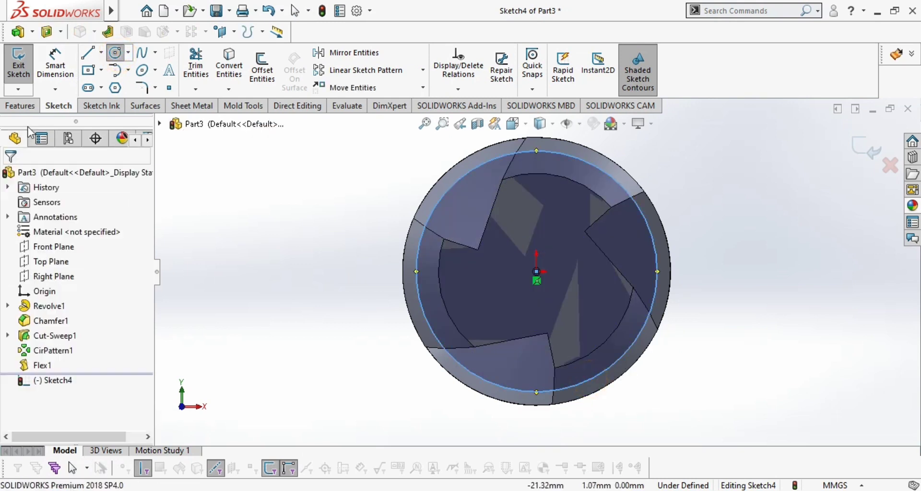
Dimension the end-face circle's diameter to 14 mm
click(56, 62)
click(444, 191)
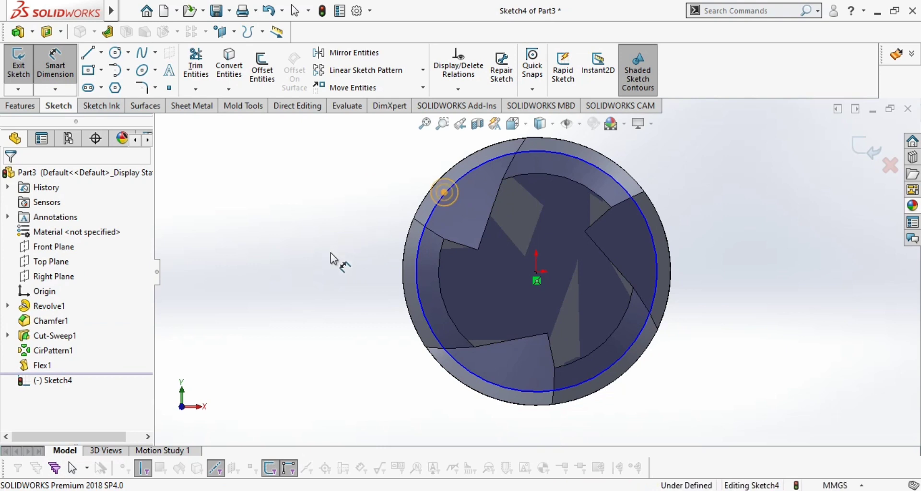
click(338, 265)
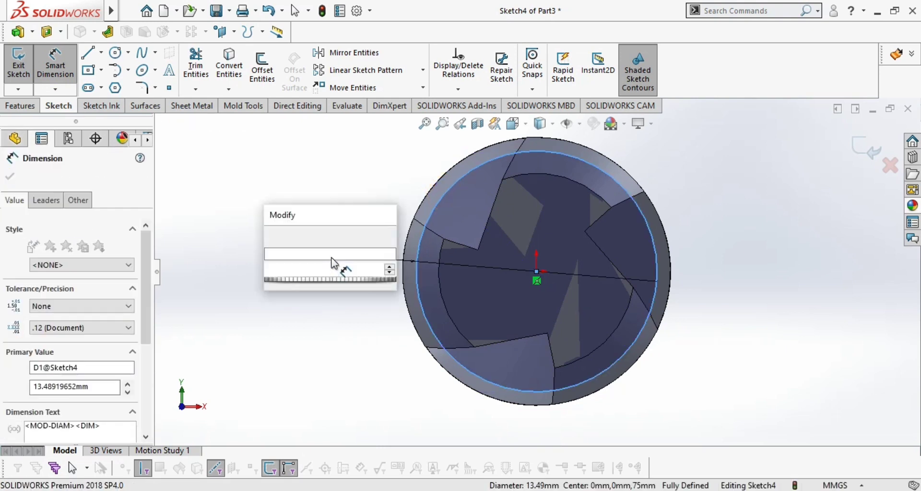
text(14)
key(Return)
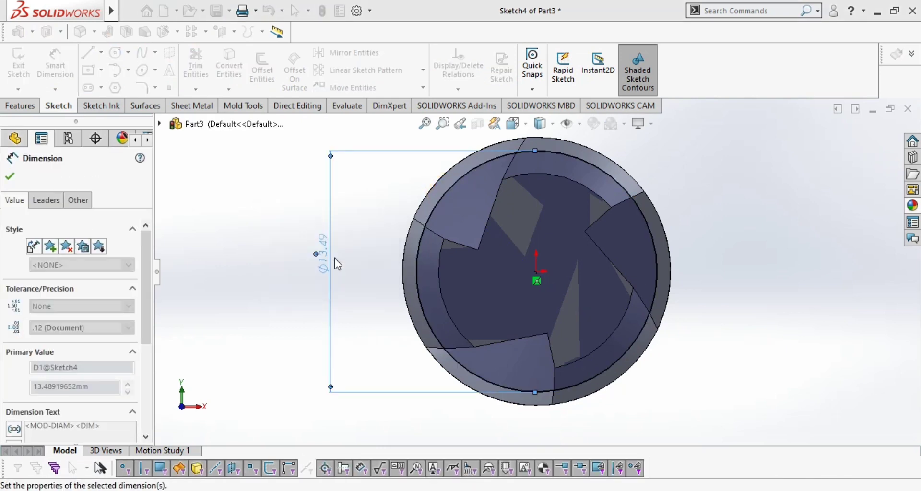
click(199, 238)
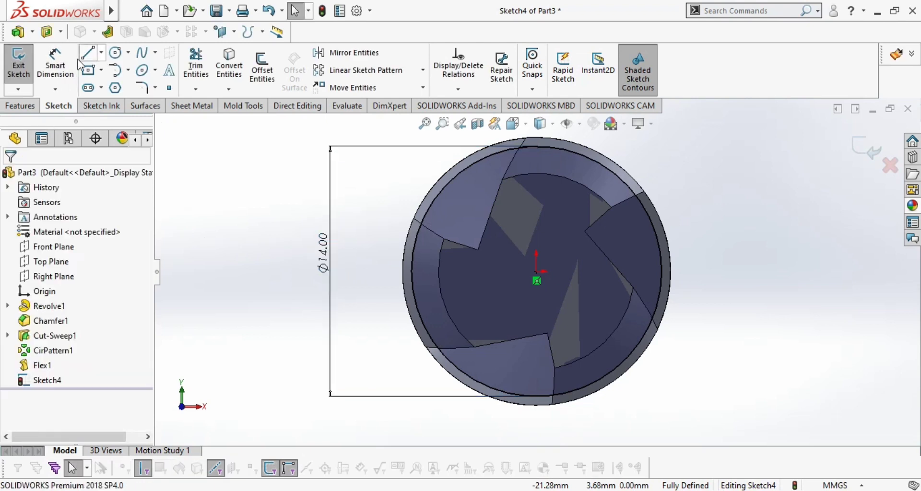
Cut-extrude the circle sketch 65 mm deep as a blind cut with the side to cut flipped, removing material outside the circle
click(45, 33)
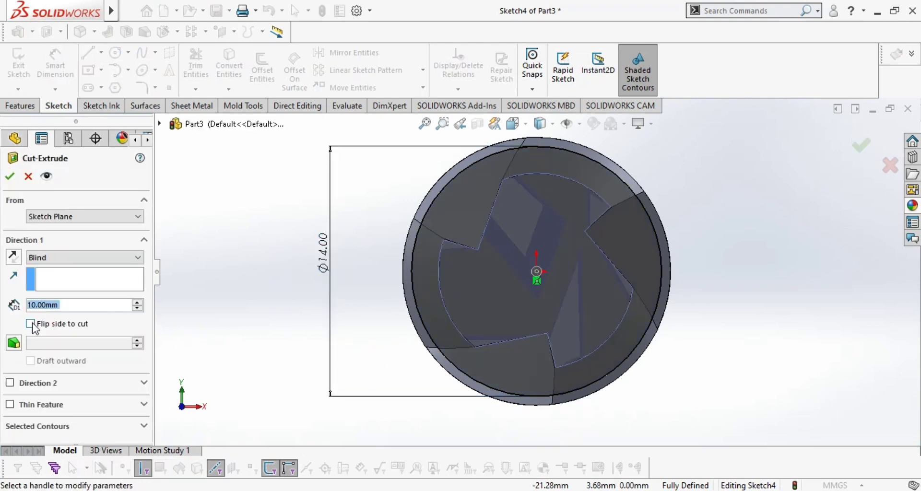
click(30, 324)
scroll(378, 370, down, 2)
middle_drag(378, 371, 532, 448)
click(62, 305)
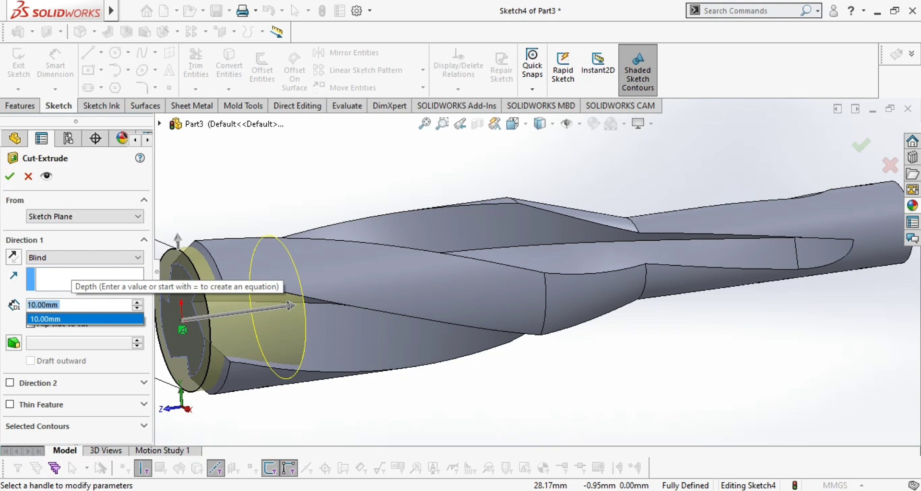
text(65)
key(Return)
mouse_move(89, 313)
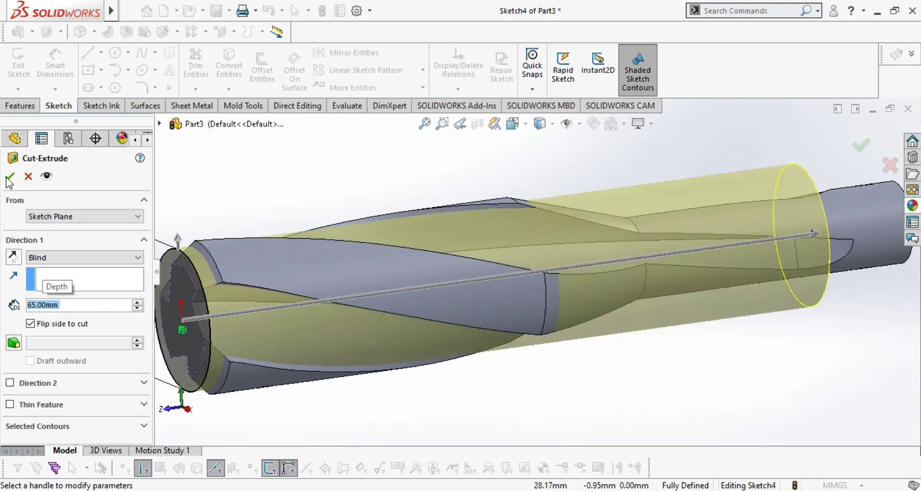
click(9, 178)
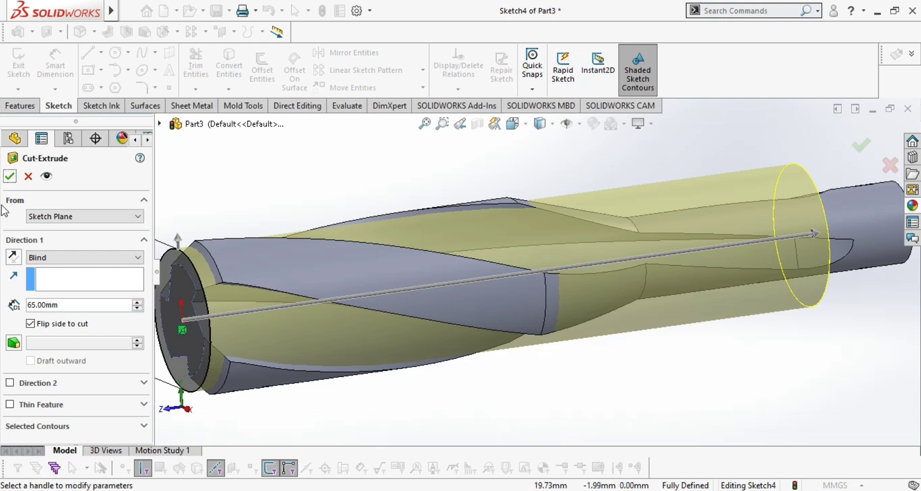
key(Return)
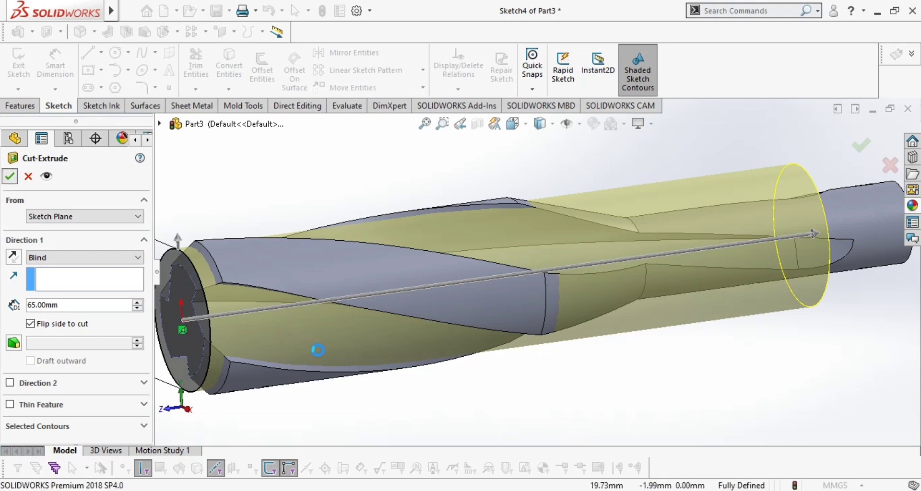
Create a reference plane offset 10 mm outward from the flat fluted end face
middle_drag(361, 401, 490, 336)
click(490, 330)
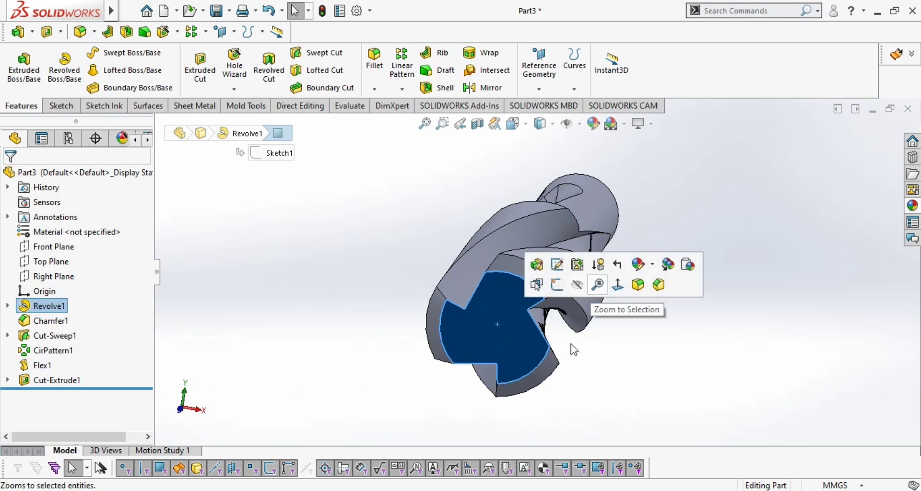
click(608, 287)
middle_drag(476, 399, 442, 372)
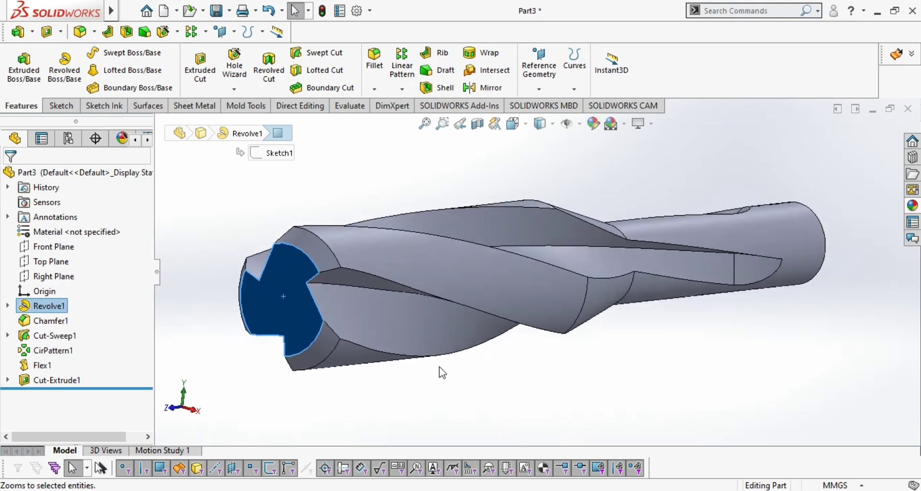
click(290, 283)
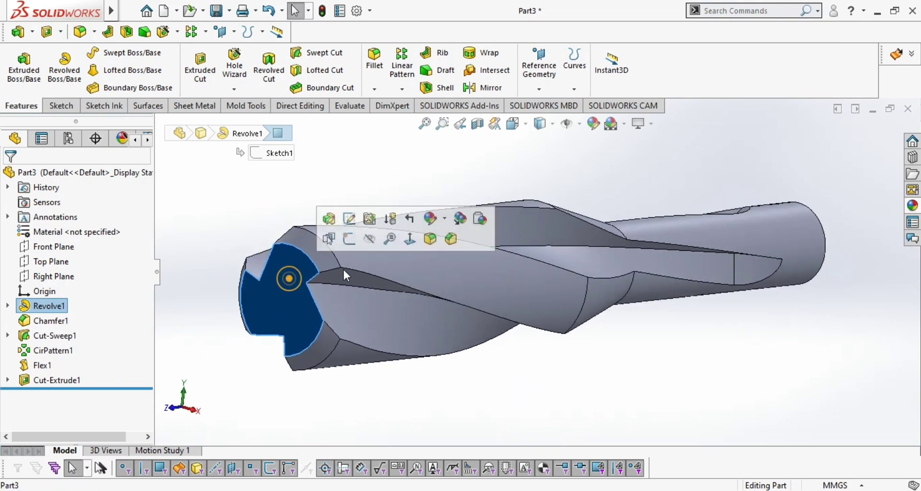
click(407, 238)
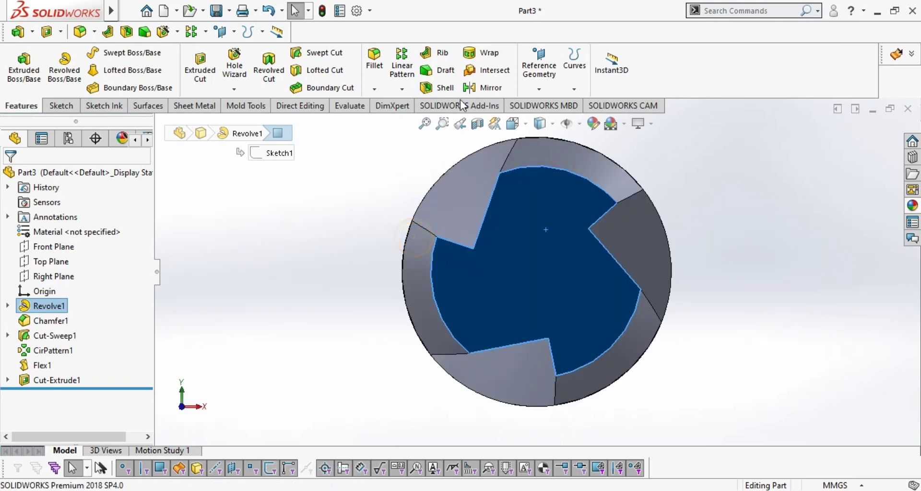
click(529, 91)
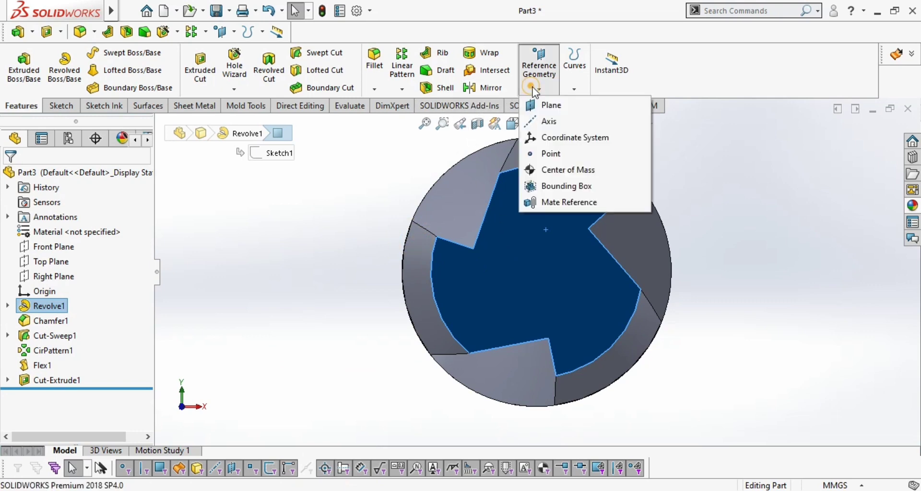
click(539, 103)
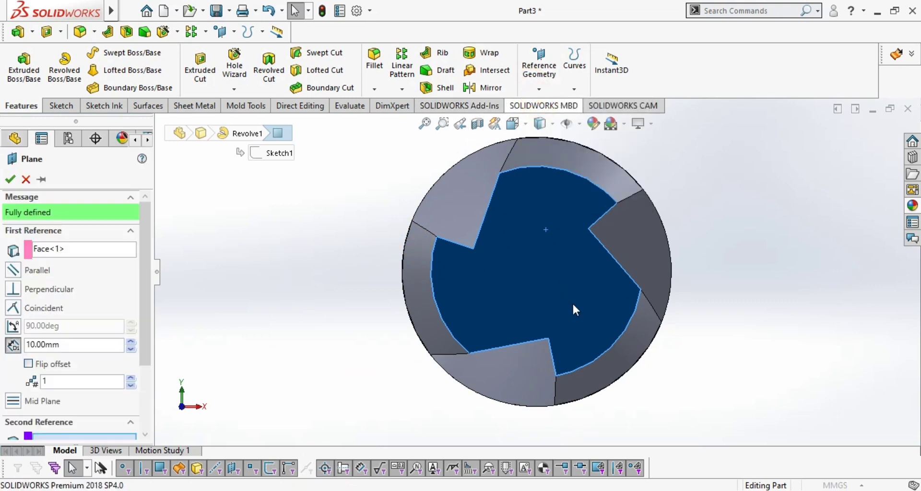
scroll(573, 299, up, 2)
middle_drag(687, 348, 652, 365)
scroll(652, 364, up, 5)
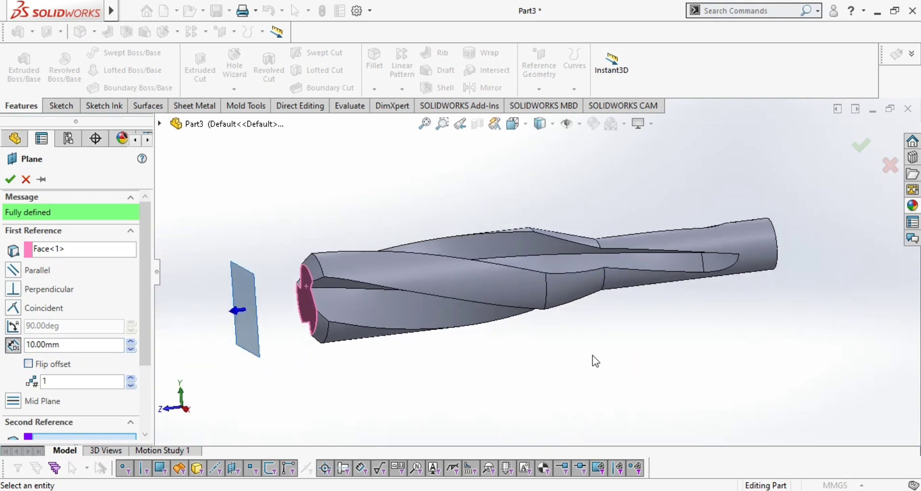
middle_drag(398, 335, 338, 353)
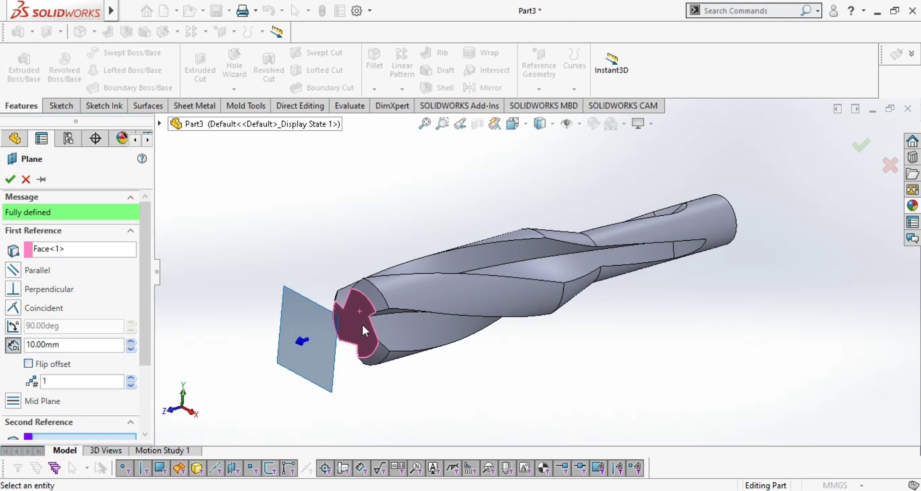
click(160, 124)
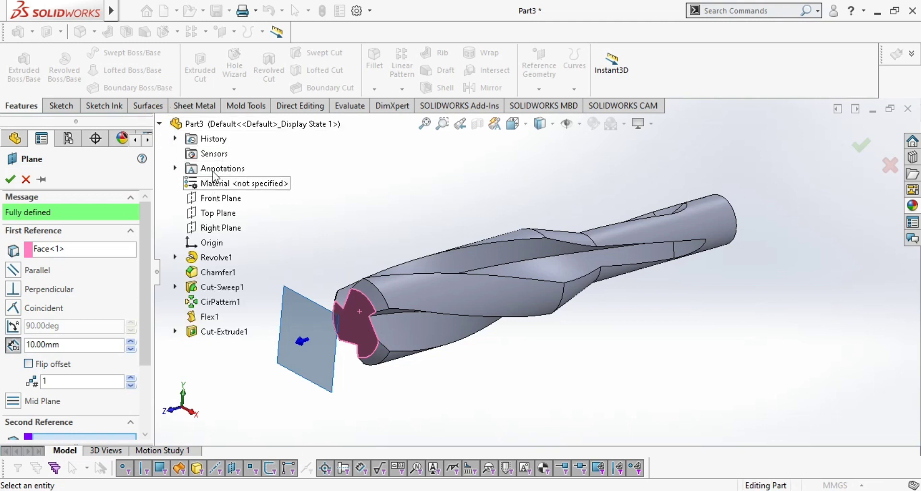
click(175, 331)
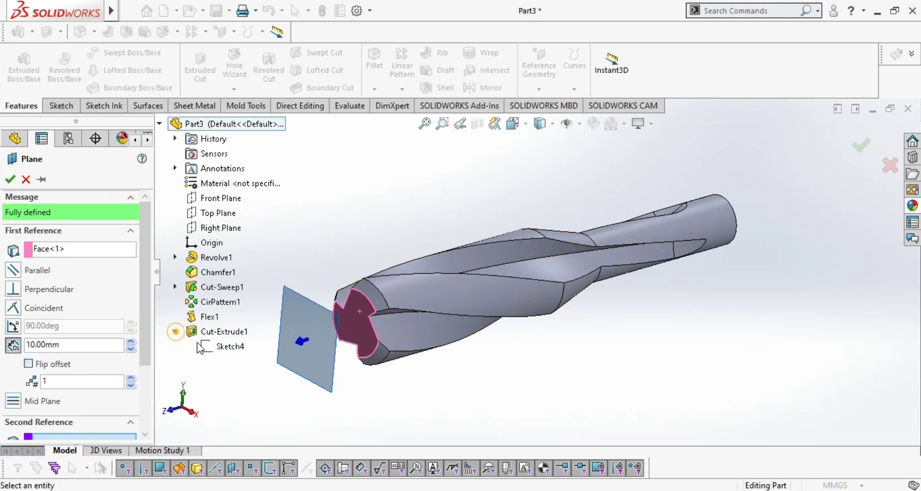
click(219, 348)
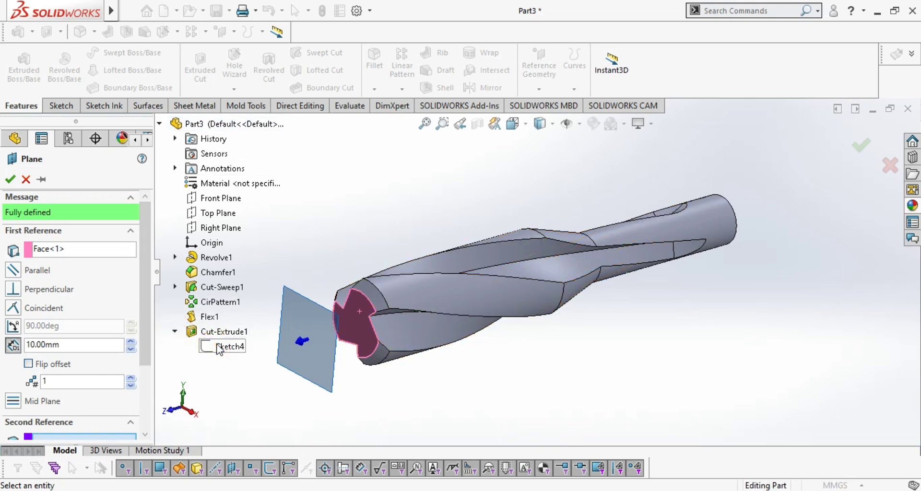
click(219, 348)
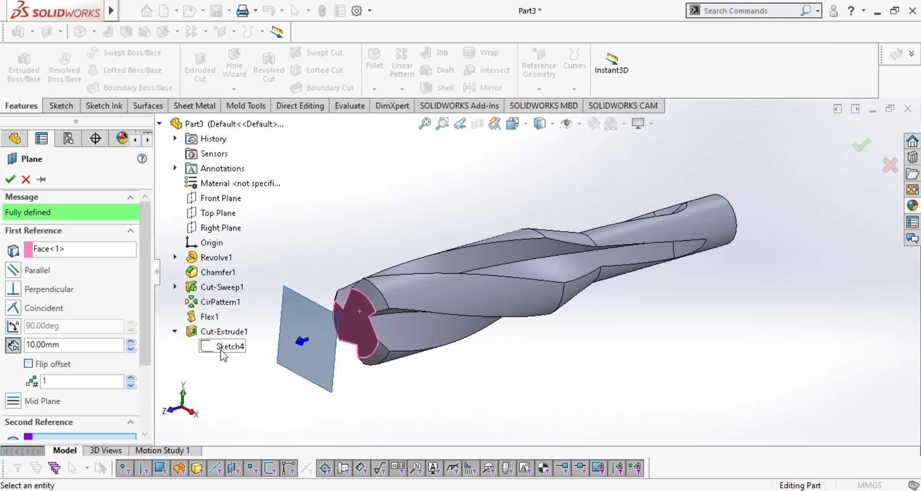
click(219, 350)
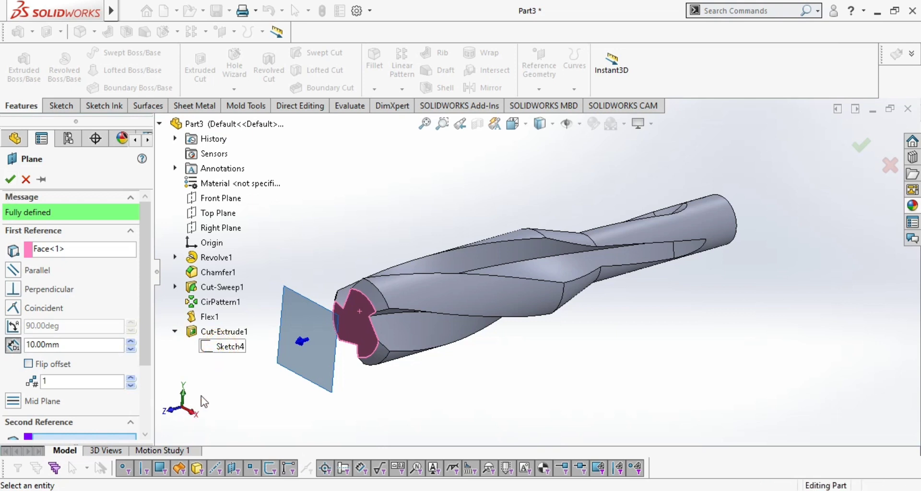
click(10, 180)
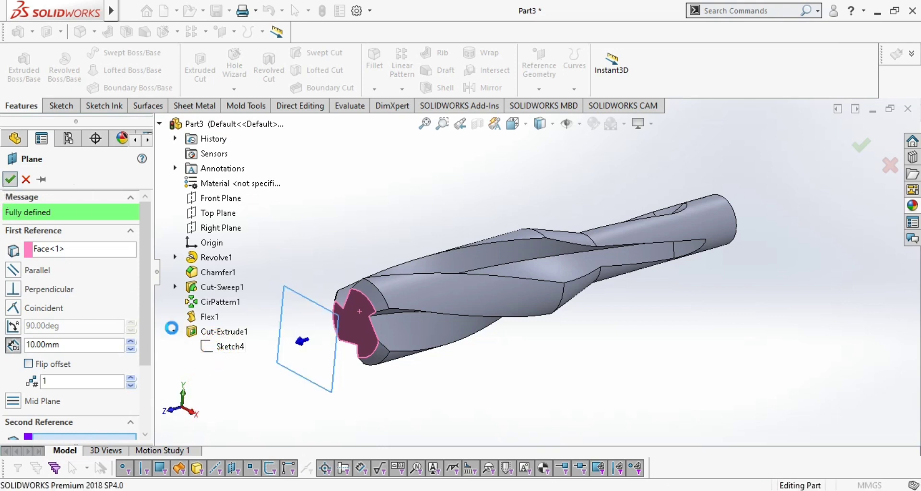
click(287, 338)
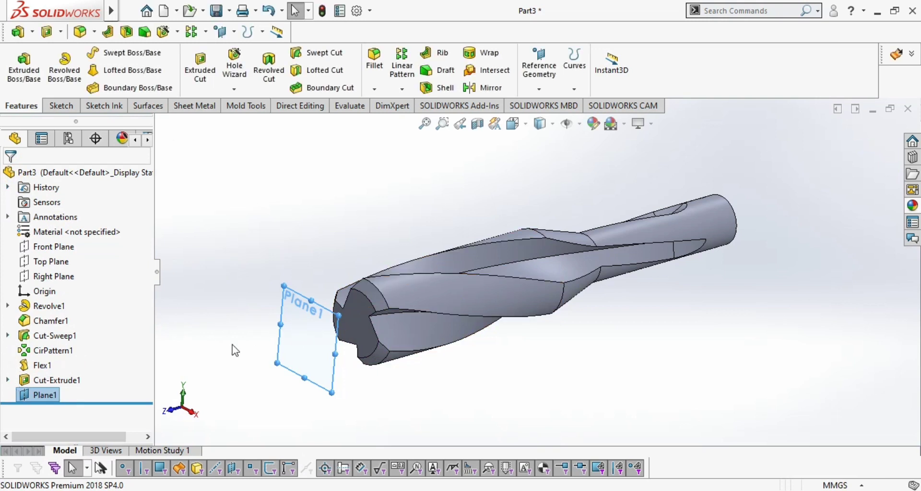
click(7, 380)
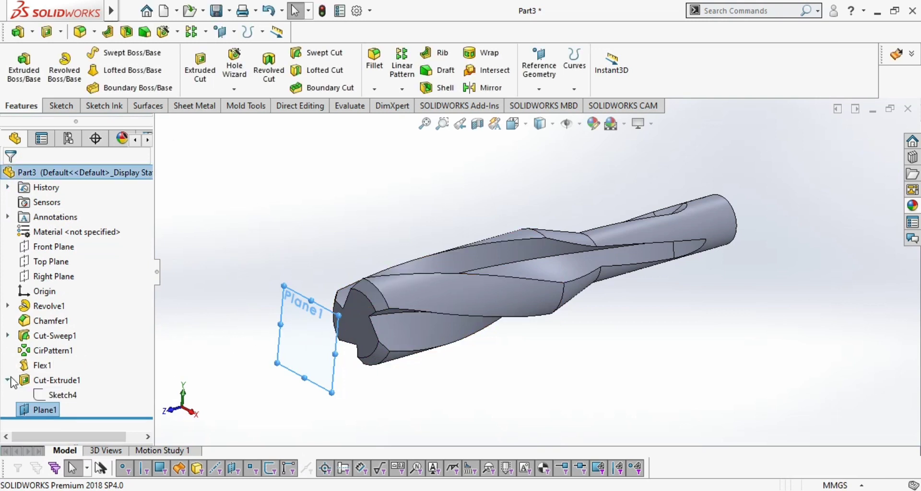
click(50, 396)
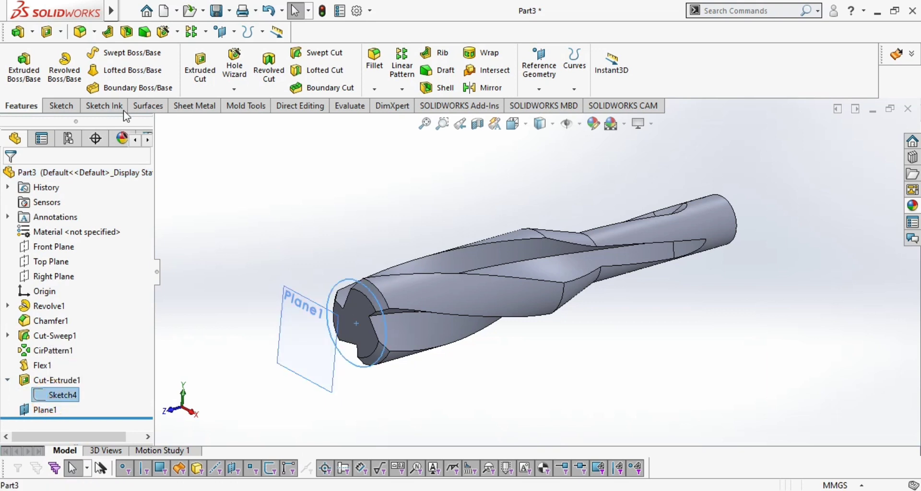
click(60, 113)
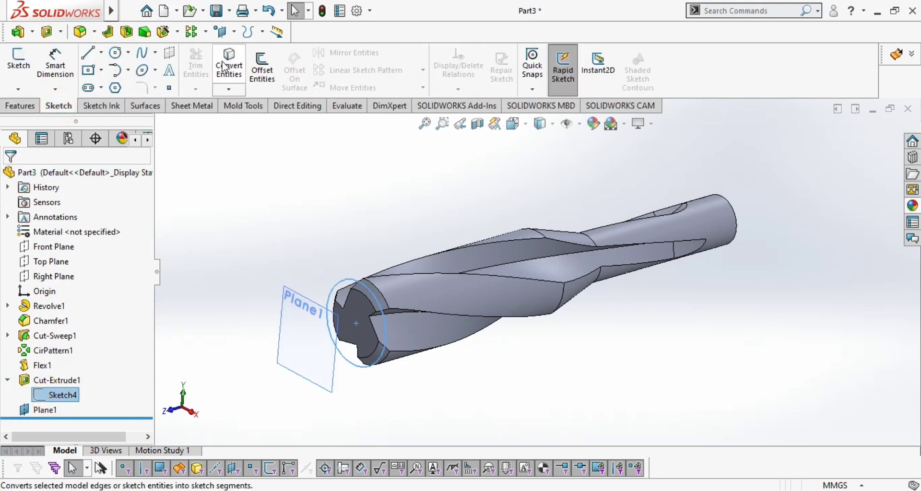
click(228, 85)
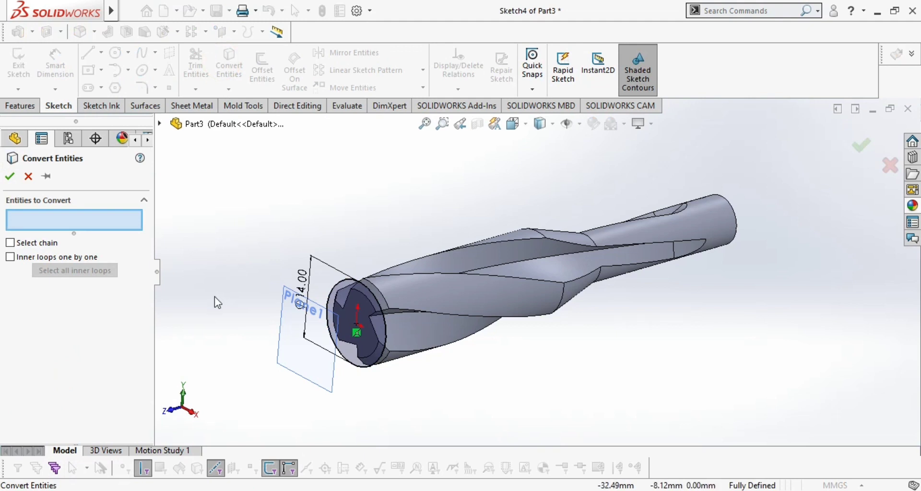
click(294, 340)
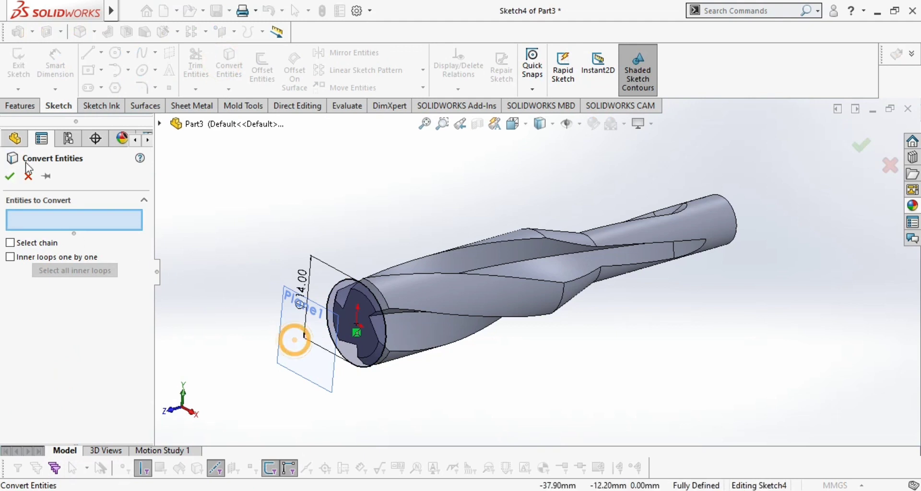
click(27, 177)
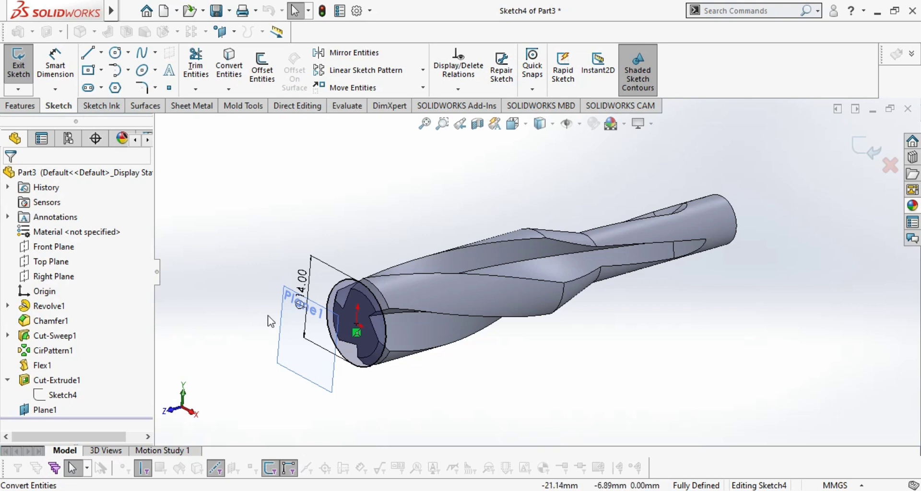
click(309, 344)
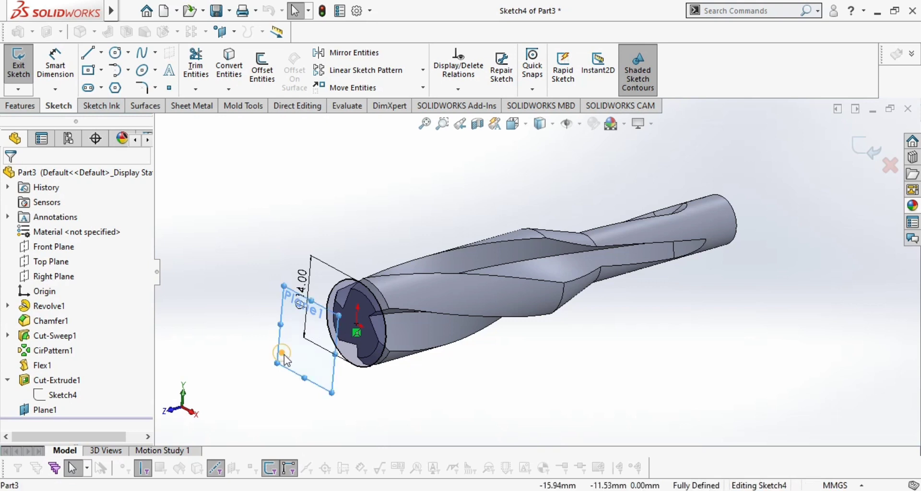
click(866, 152)
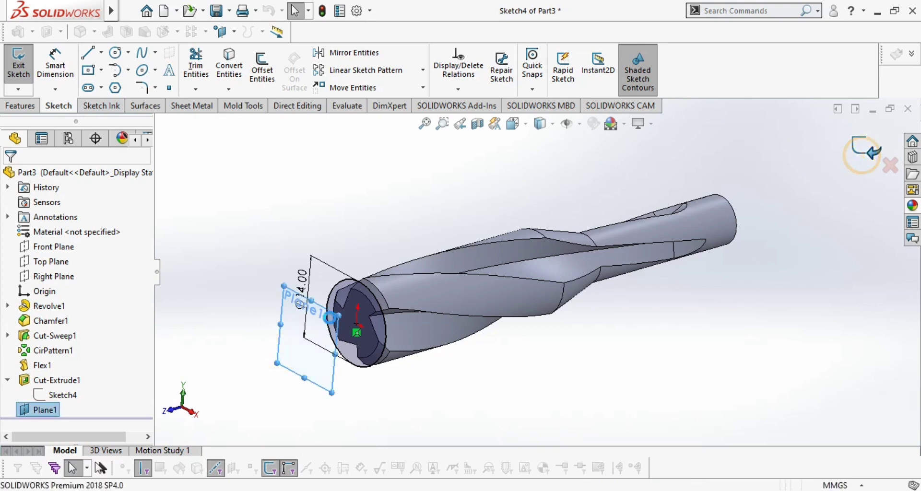
Create a sketch on the offset plane containing the 14 mm circle converted from the trimming cut's sketch, then close it
click(292, 354)
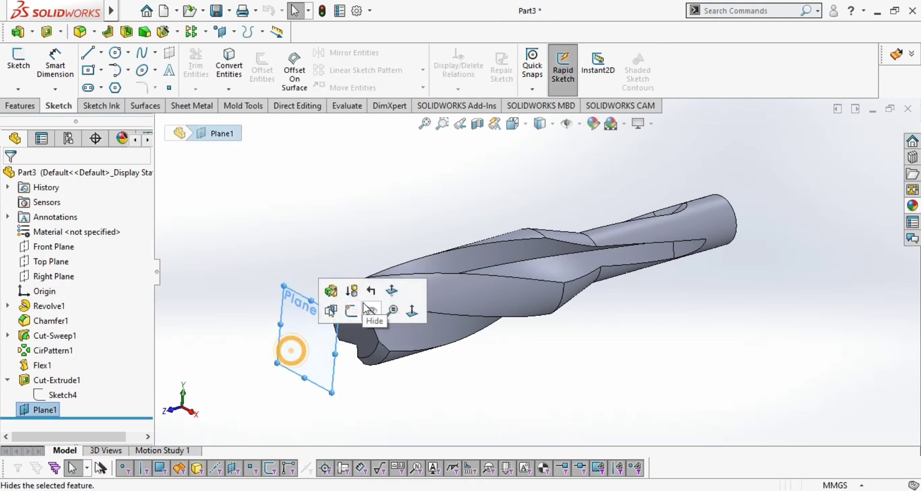
click(354, 308)
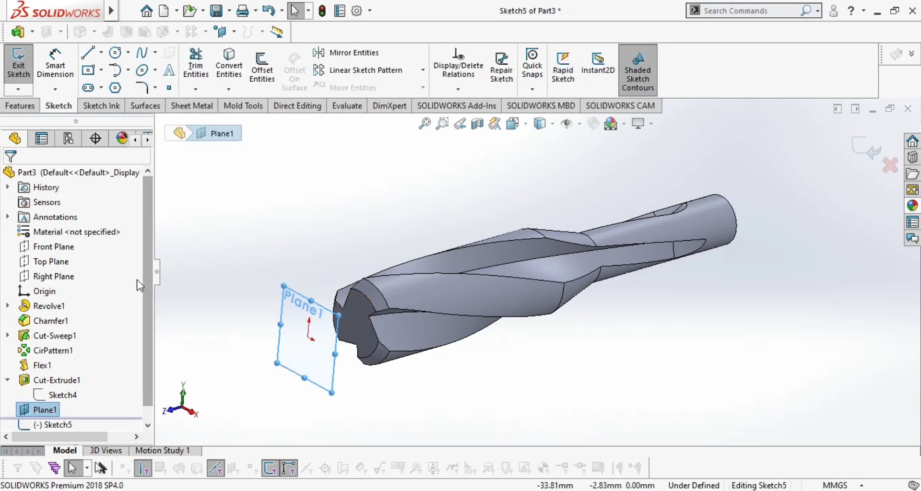
click(48, 395)
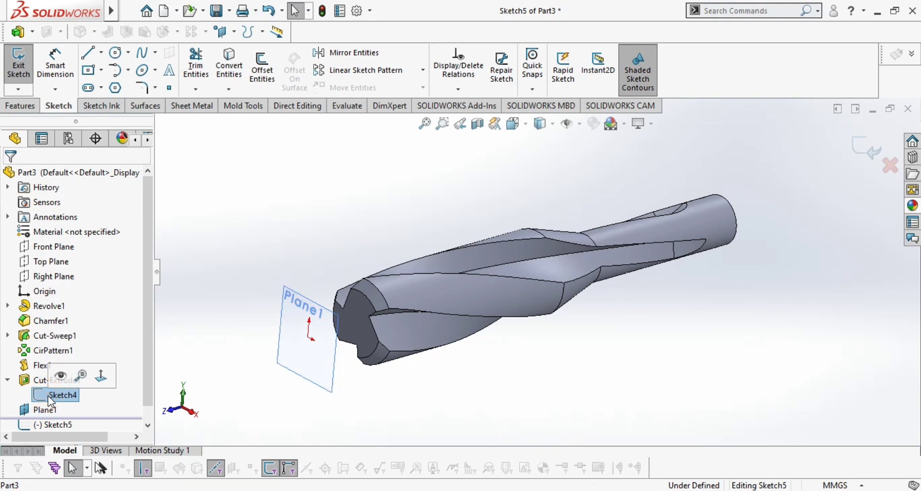
click(230, 67)
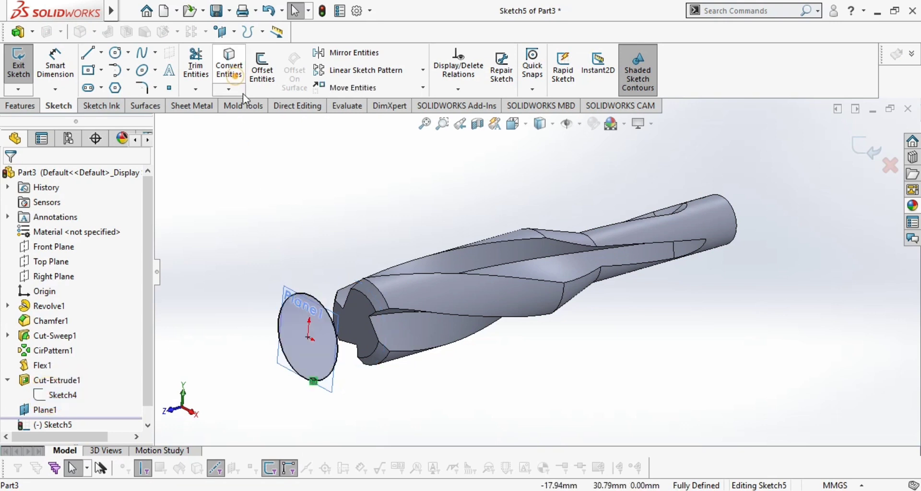
mouse_move(384, 419)
middle_down()
mouse_move(343, 413)
mouse_move(280, 361)
mouse_move(272, 402)
mouse_move(288, 406)
middle_up()
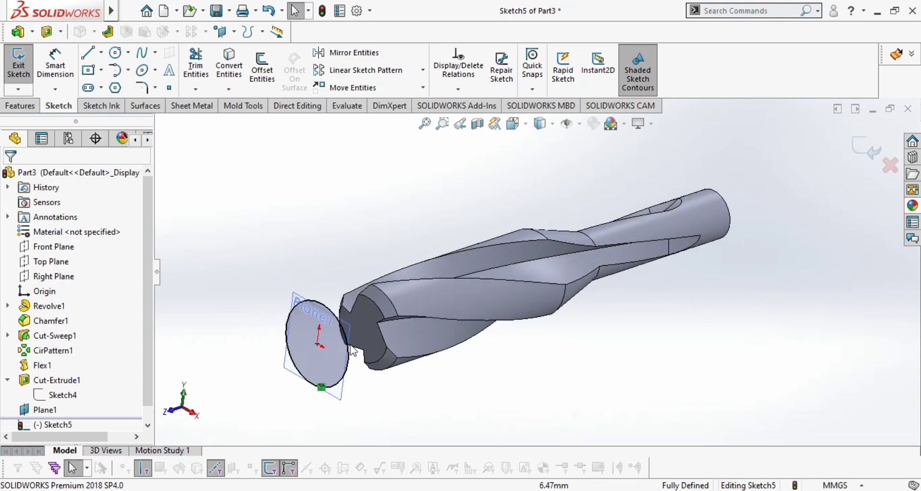
click(27, 53)
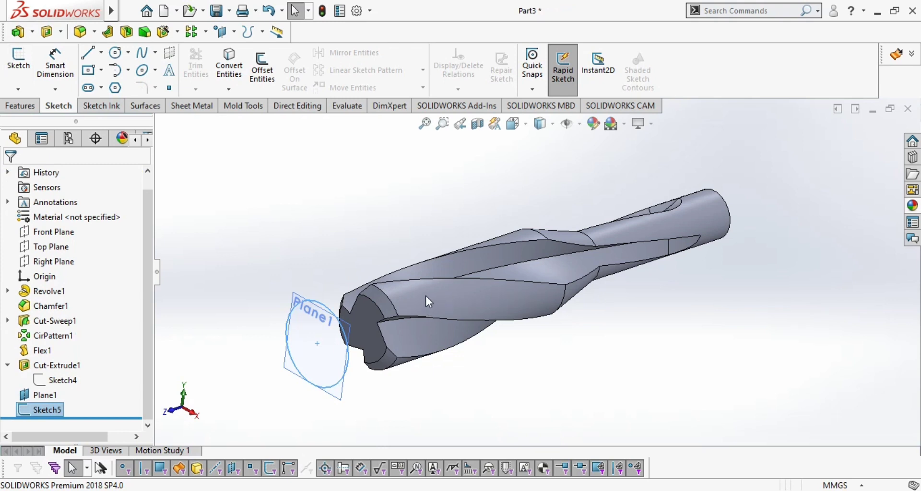
Create a clockwise constant-pitch helix from the converted circle: height 75 mm, pitch 1.5 mm, reversed direction, start angle 180°
scroll(425, 294, down, 2)
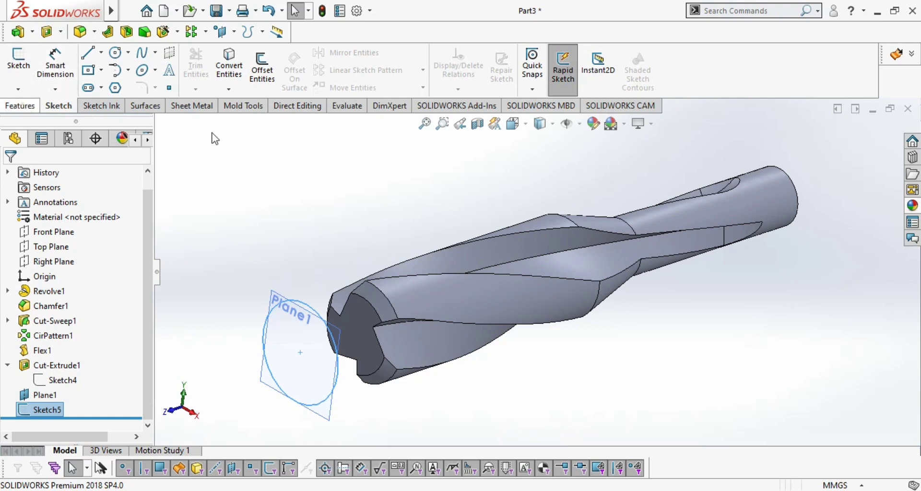
click(20, 105)
click(574, 90)
click(593, 187)
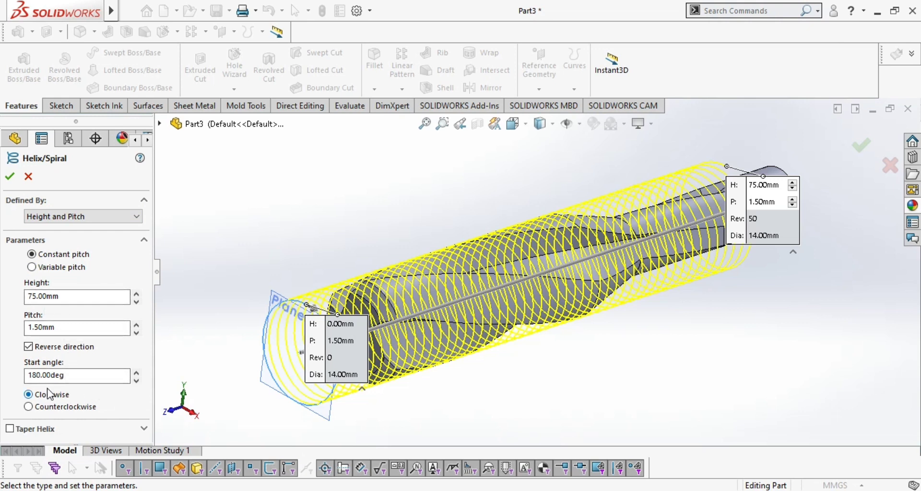
click(9, 185)
Hide the offset reference plane at the start of the helix
scroll(267, 393, down, 2)
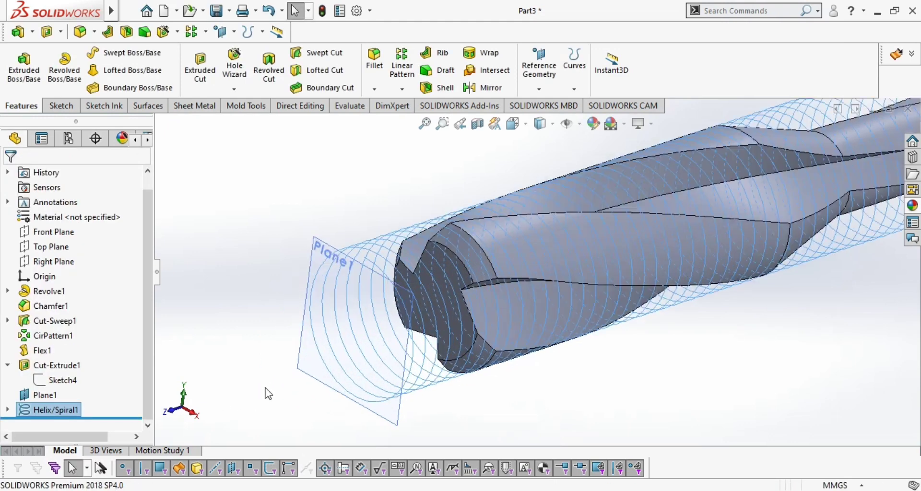
click(310, 376)
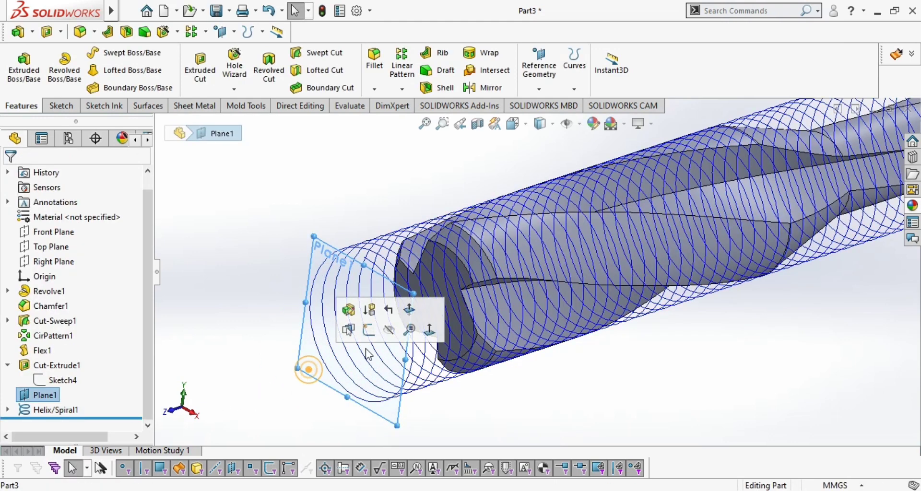
click(383, 330)
middle_drag(276, 391, 290, 406)
scroll(290, 406, up, 4)
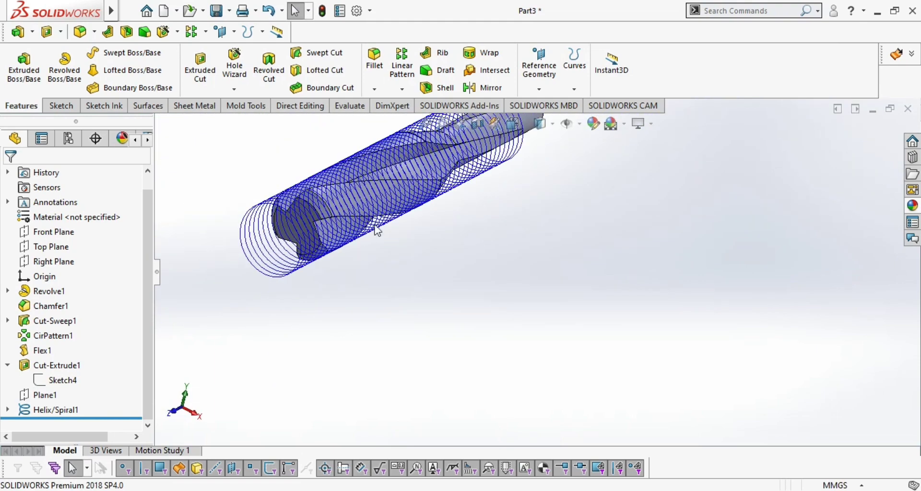
click(423, 126)
middle_drag(434, 384, 551, 395)
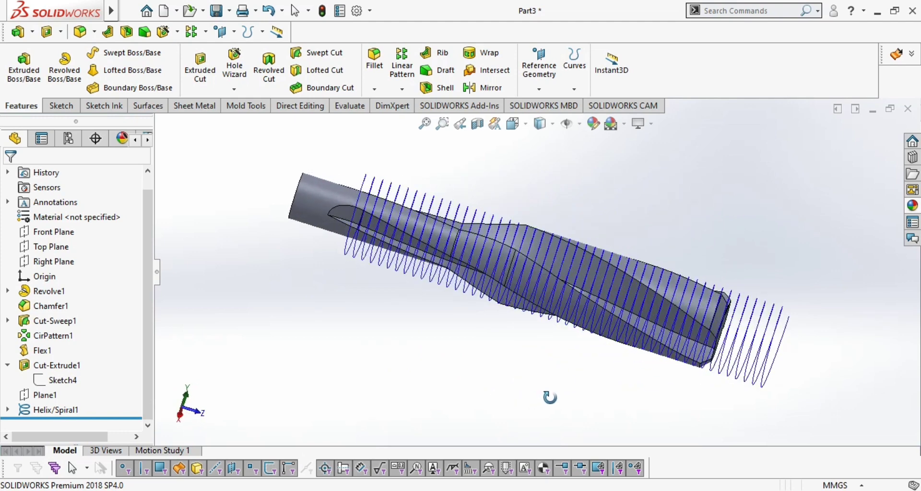
Open a new sketch on the Right Plane, viewed normal to it near the helix start, for the thread profile
click(53, 261)
click(127, 244)
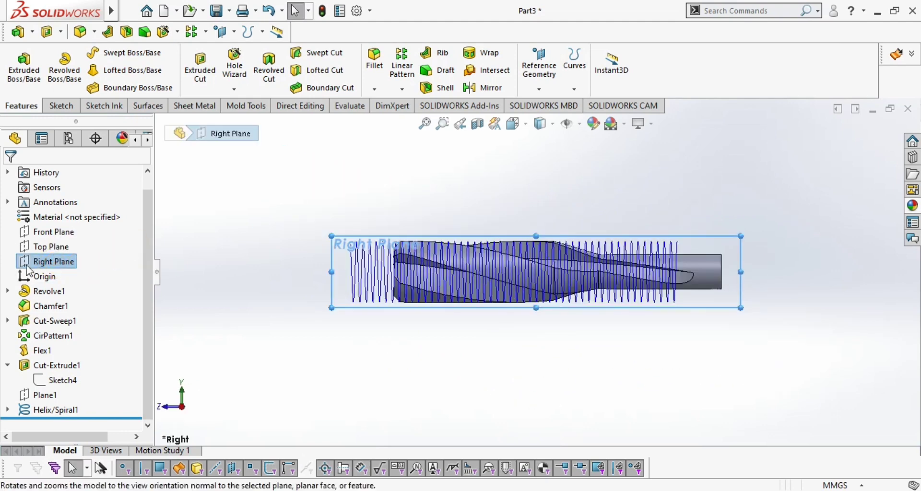
click(243, 311)
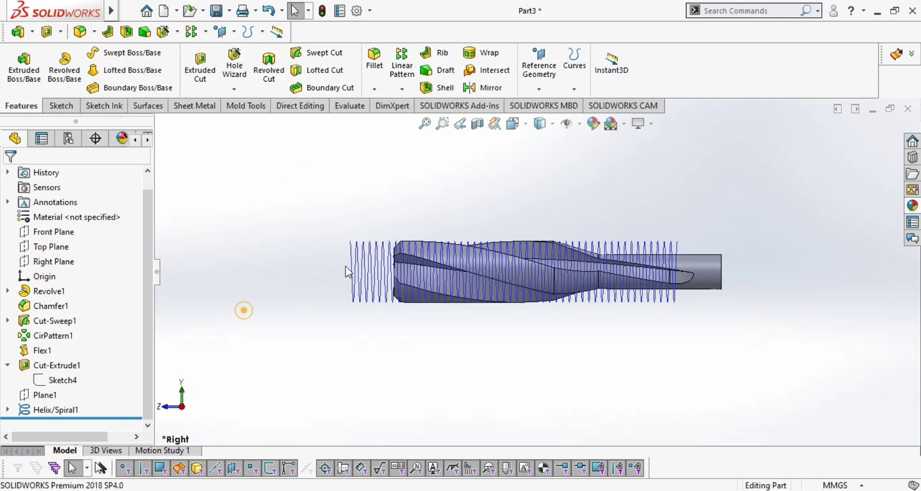
scroll(366, 269, down, 5)
click(54, 263)
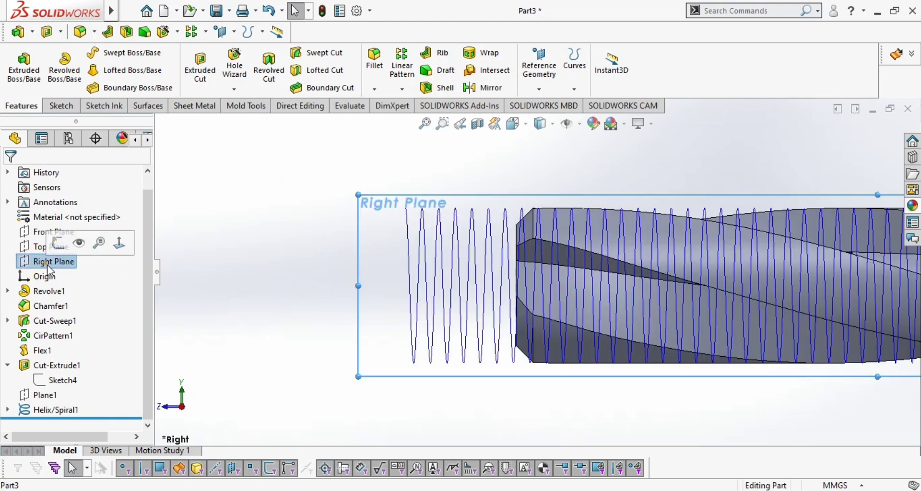
click(58, 246)
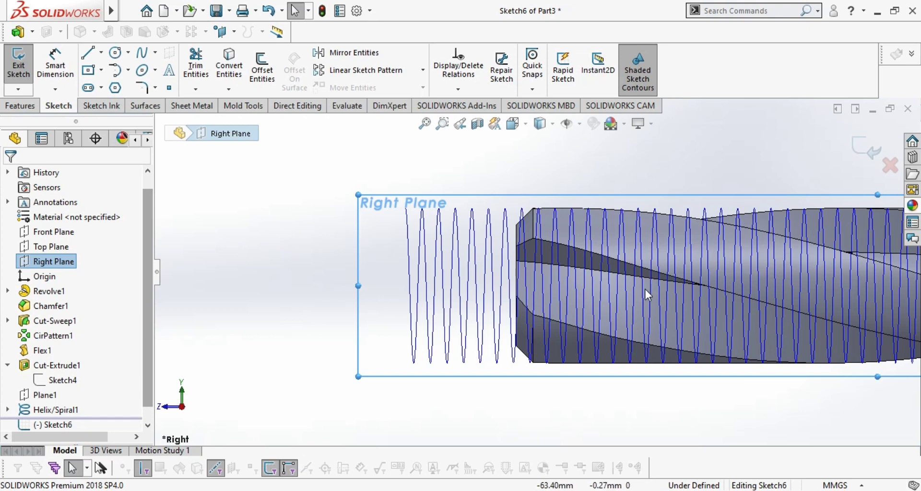
click(87, 57)
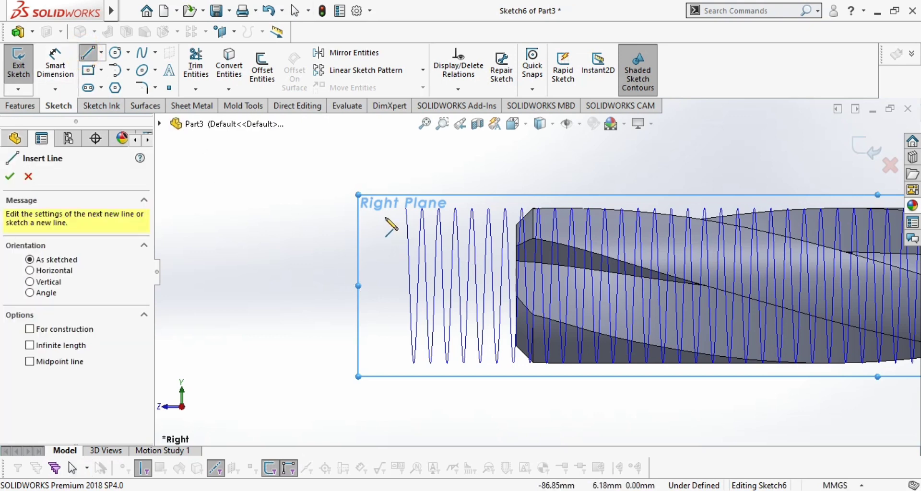
click(370, 214)
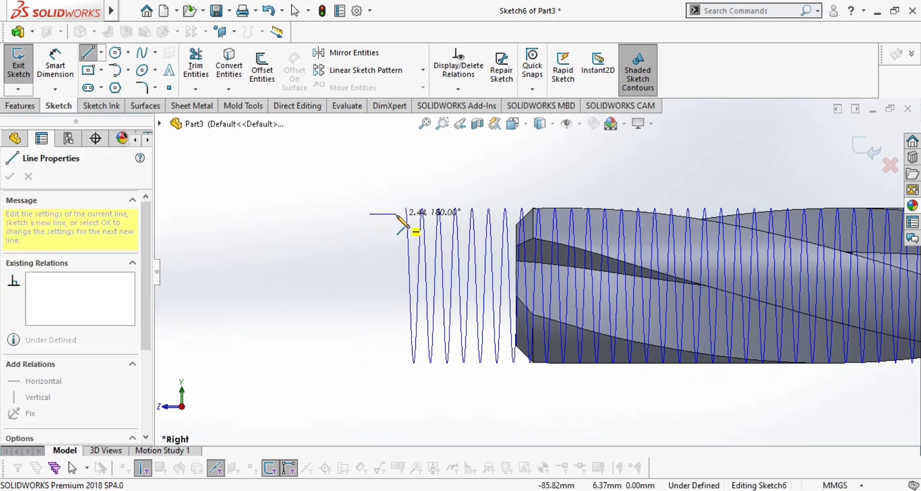
key(Escape)
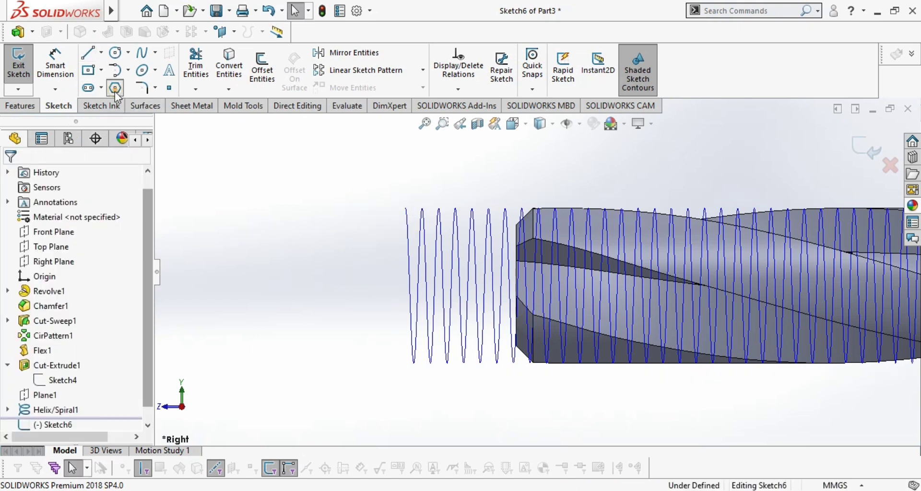
Sketch a three-sided inscribed-circle polygon with sides about 4.85 mm long, pointing down, just outside the upper start of the helix
click(115, 88)
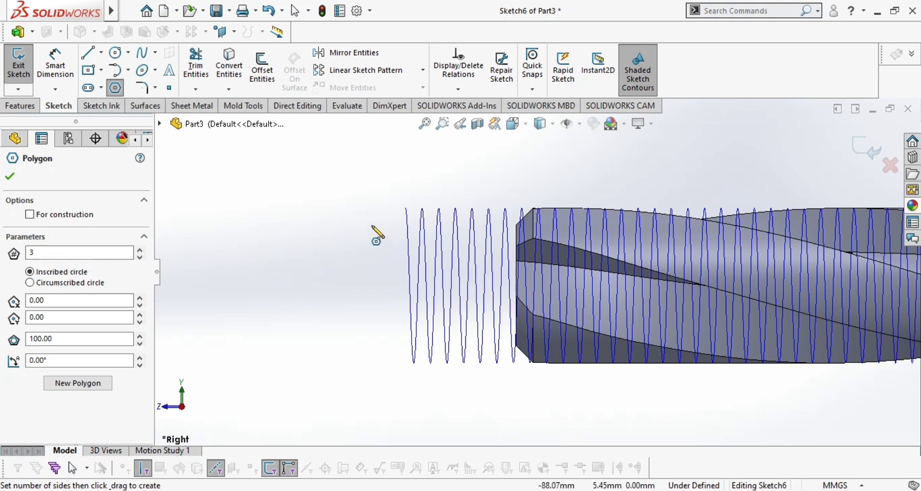
click(371, 224)
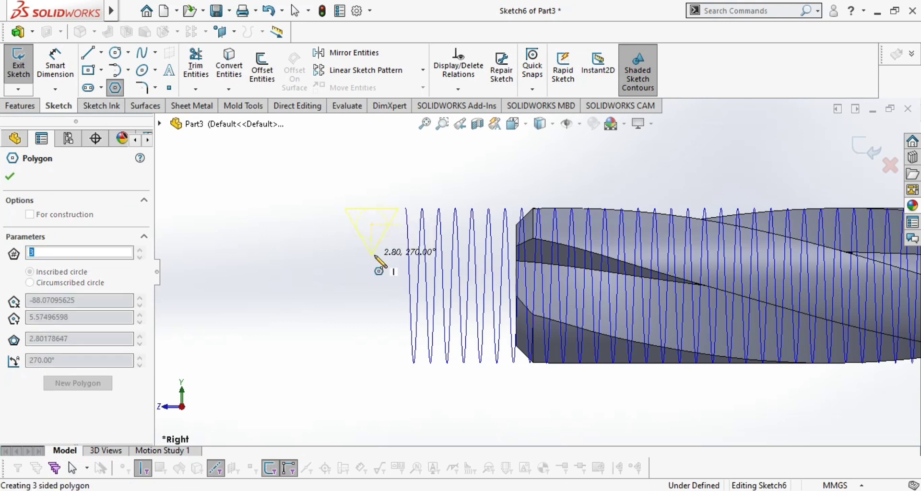
click(373, 255)
key(Escape)
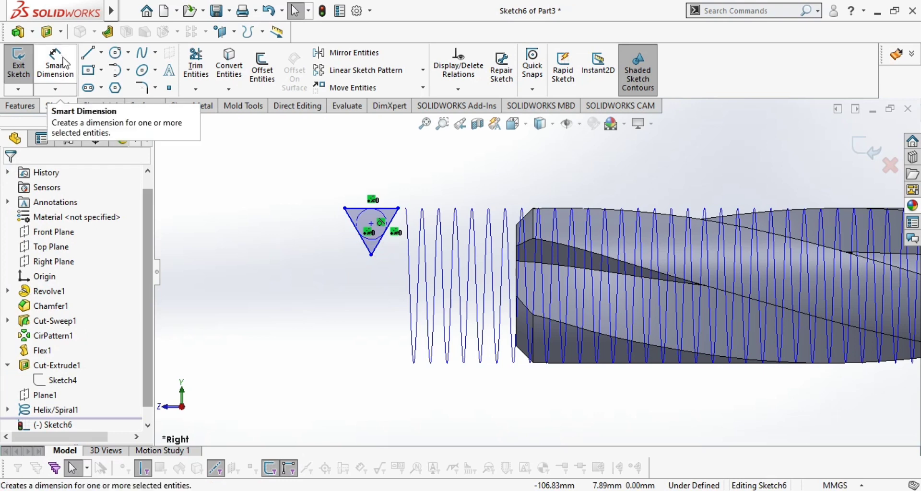
Add a horizontal relation to the upper side of the triangle
scroll(372, 214, down, 3)
click(370, 224)
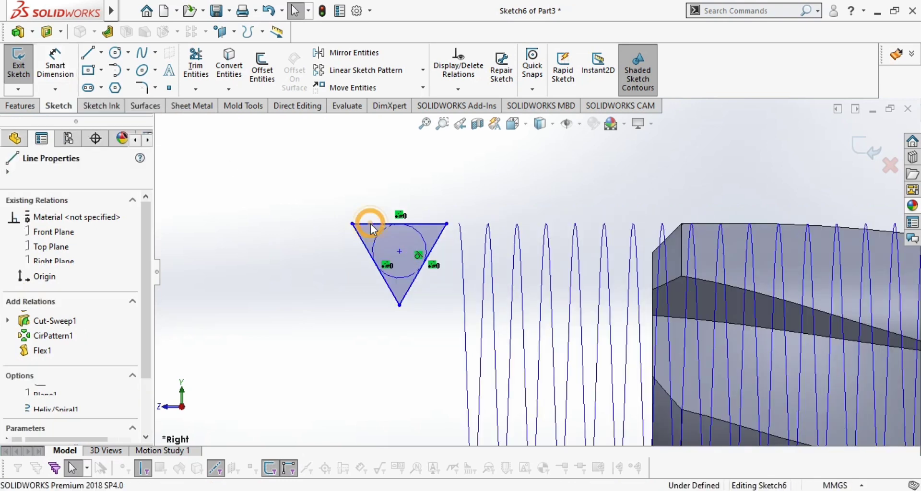
click(410, 163)
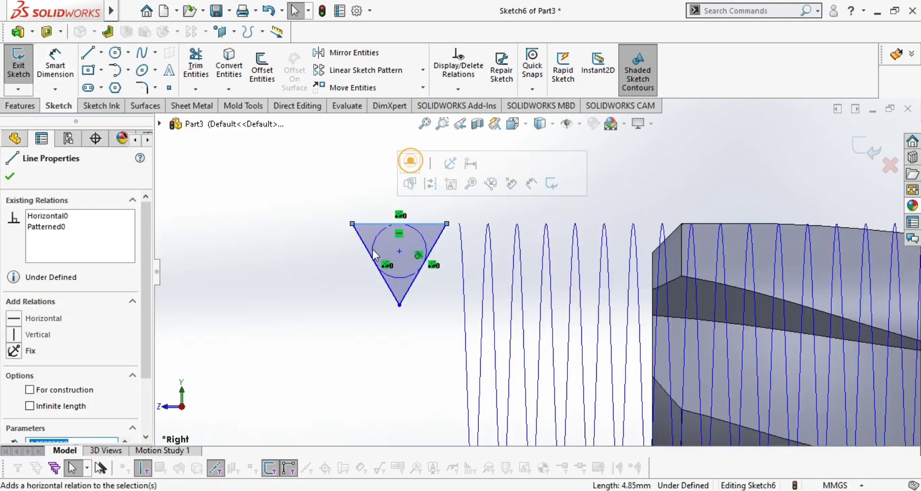
key(Escape)
Dimension the triangle's height from its lower vertex to the upper side as 0.9152 mm
click(56, 59)
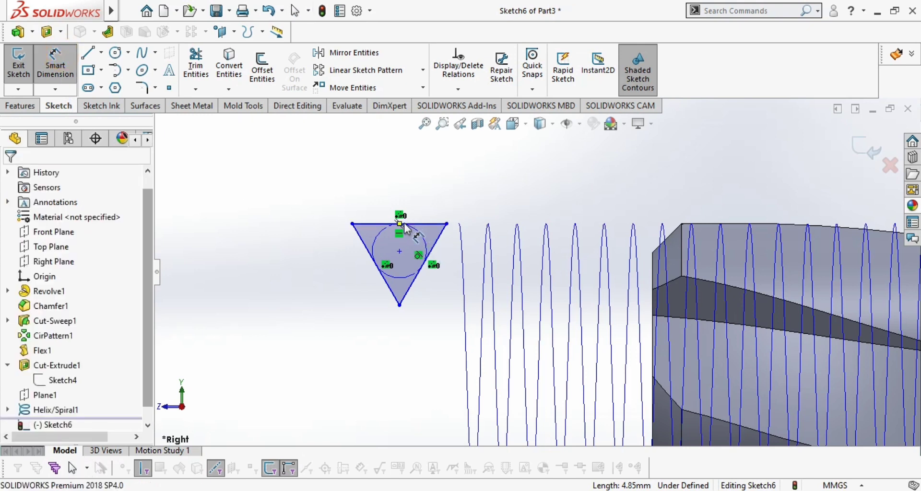
click(400, 305)
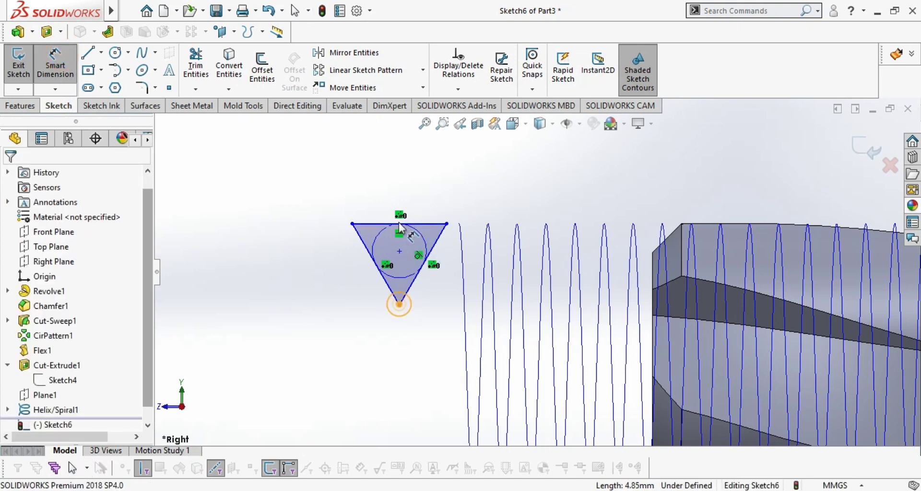
click(398, 224)
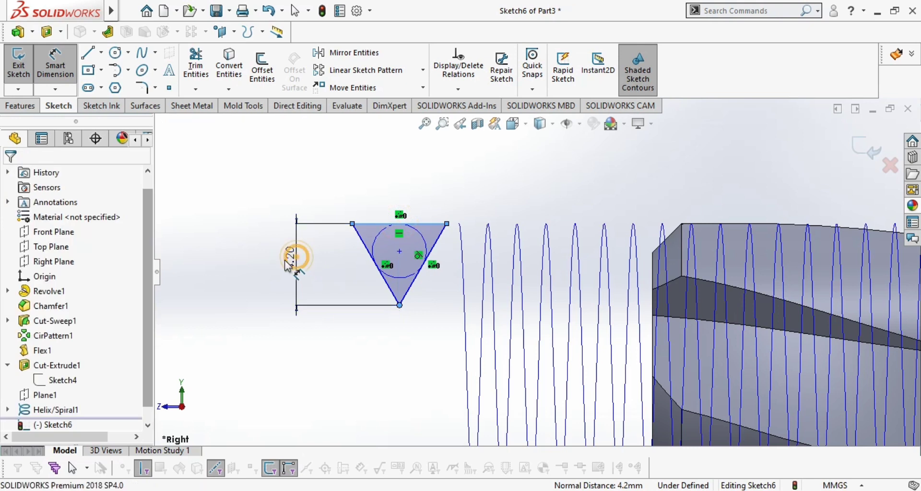
click(288, 254)
text(0.)
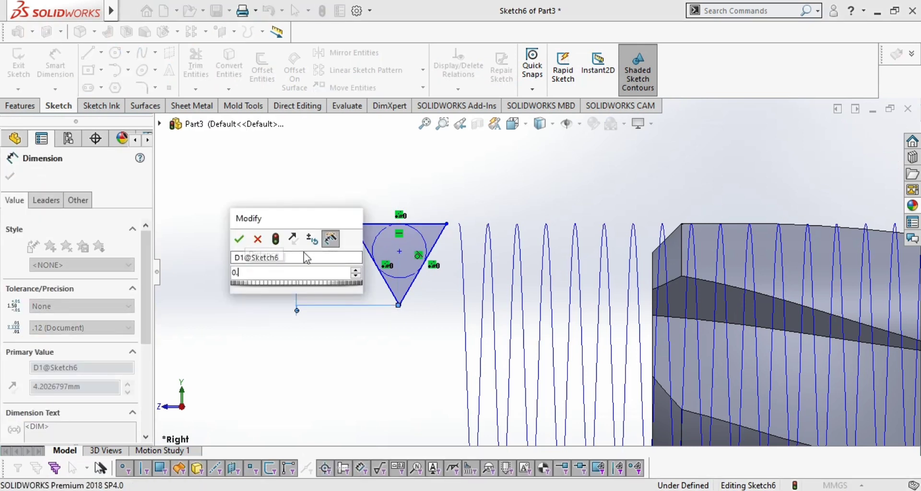
text(9152)
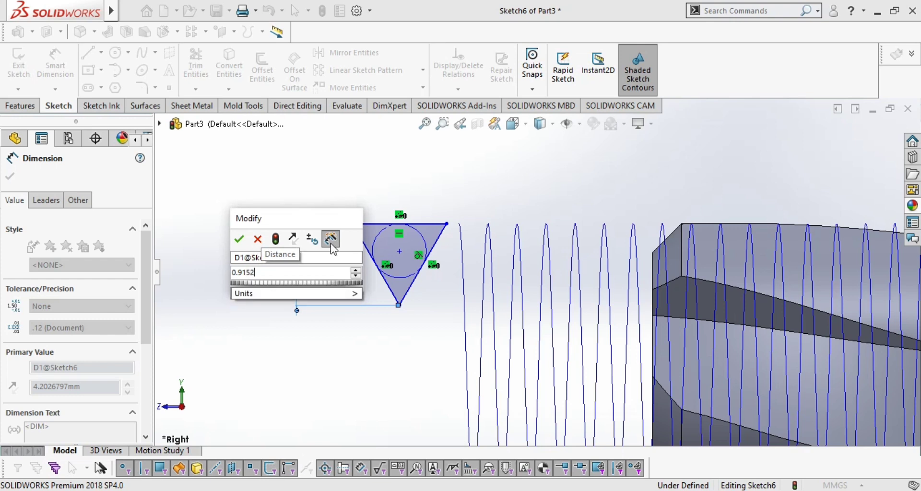
key(Return)
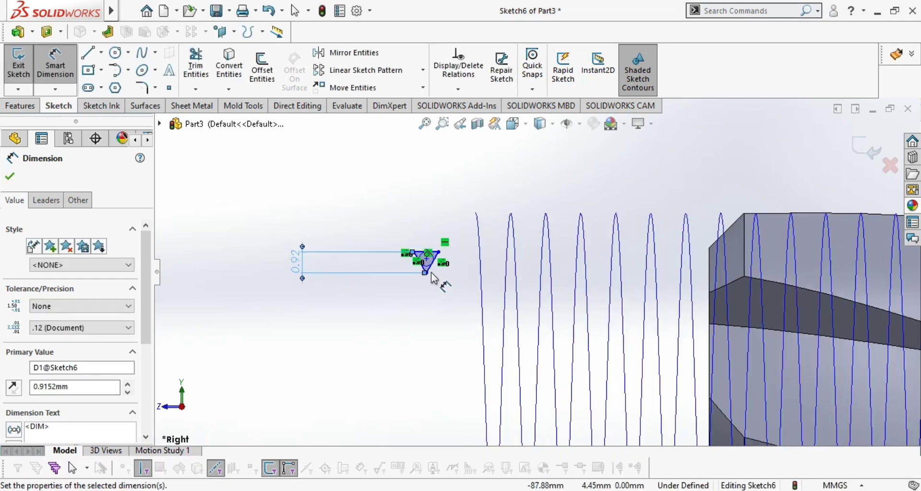
Round the triangle's lower corner with a 0.216 mm radius sketch fillet
scroll(379, 275, down, 5)
click(141, 88)
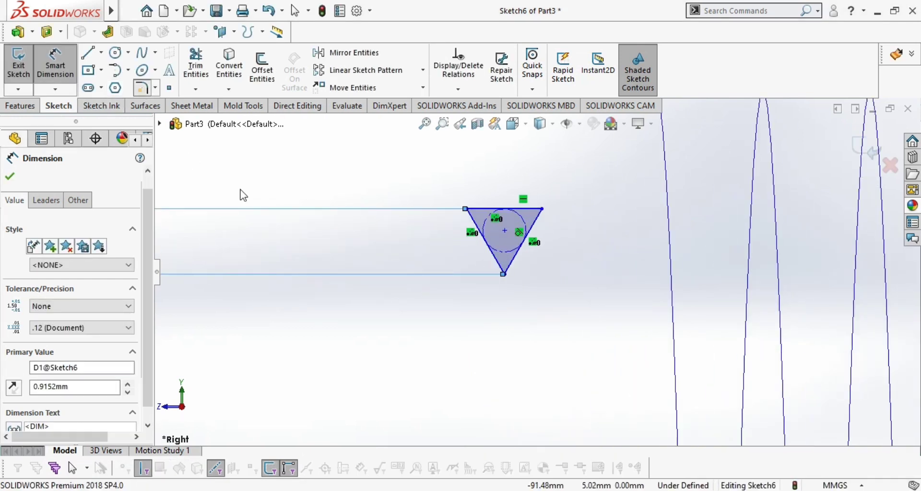
click(506, 274)
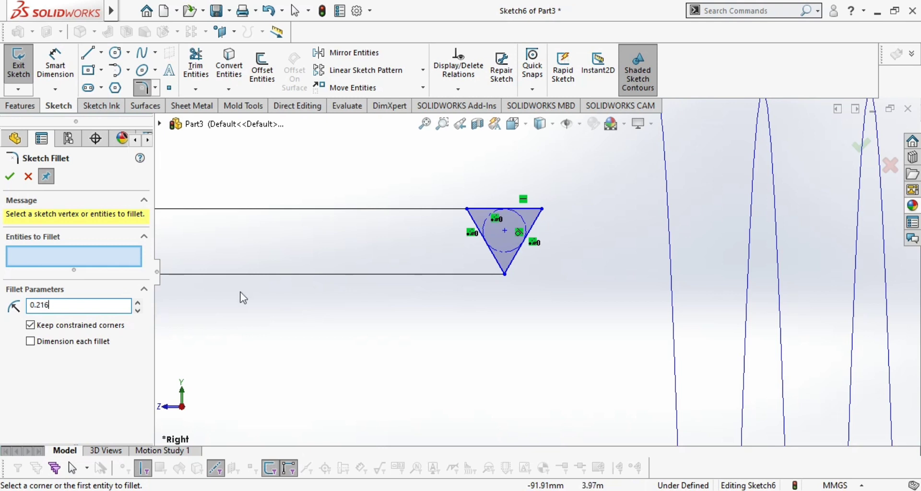
click(502, 275)
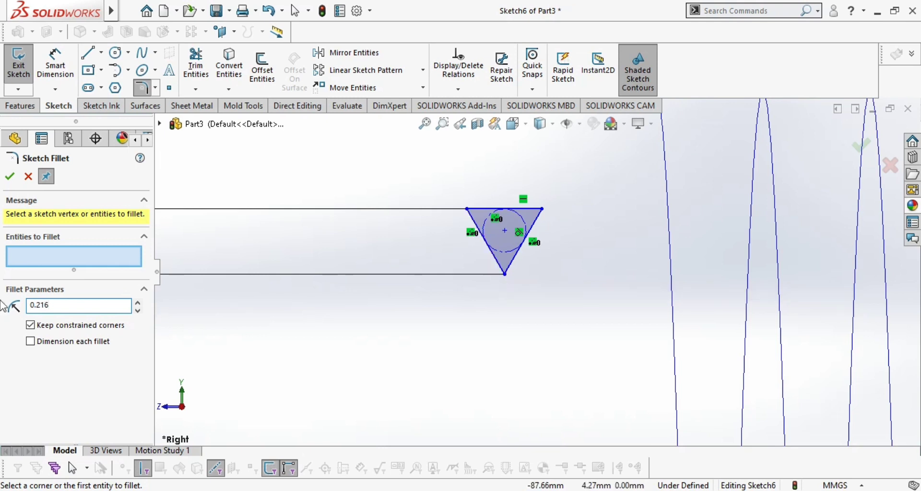
click(505, 274)
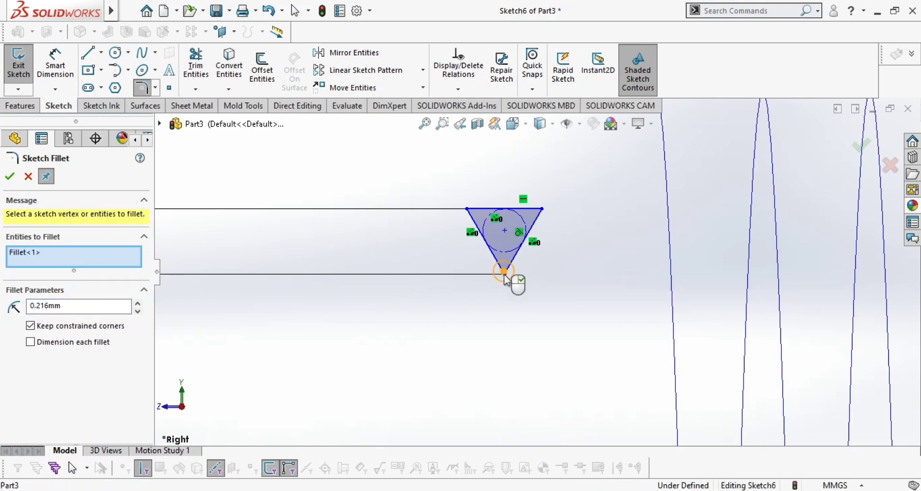
click(11, 177)
scroll(437, 312, up, 5)
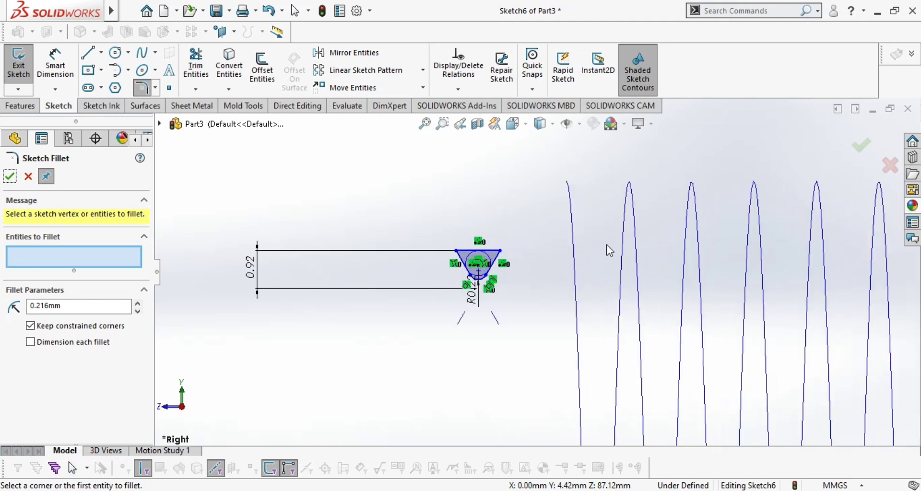
scroll(609, 252, up, 3)
key(Escape)
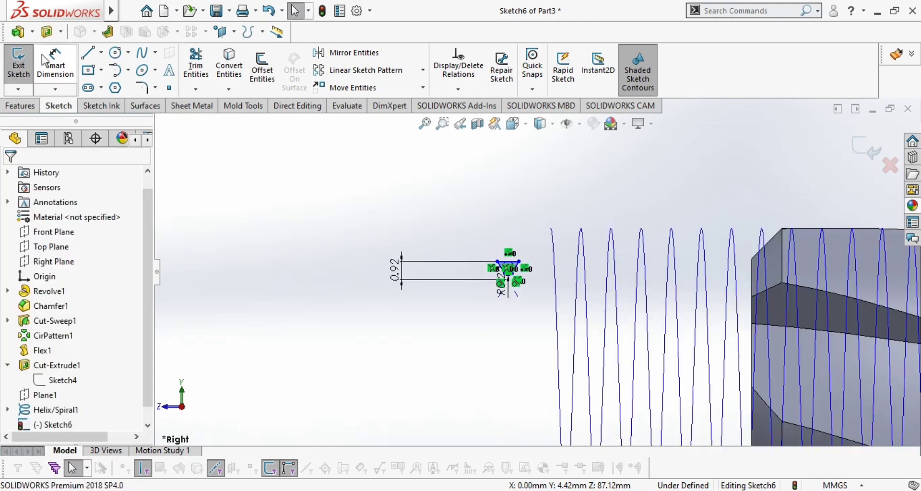
Dimension the vertical distance from the centre of the triangle's inscribed circle to the origin as 7.1 mm
click(46, 60)
scroll(499, 281, down, 4)
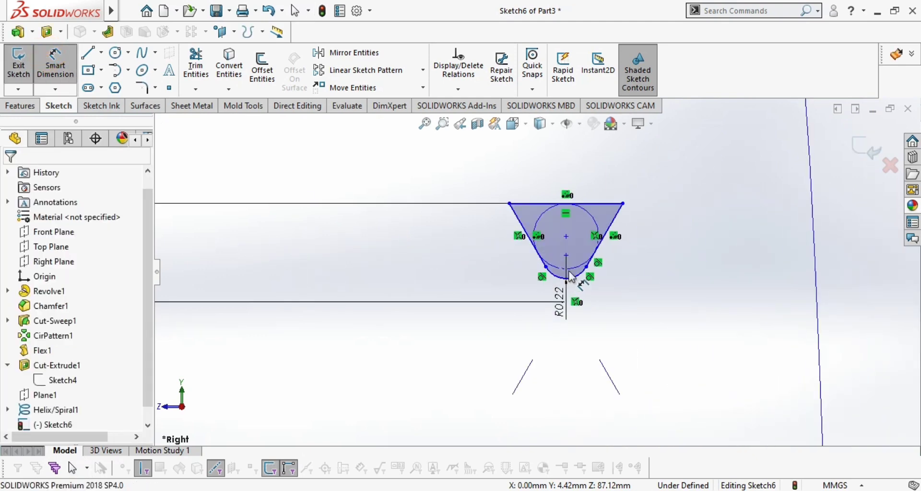
click(566, 237)
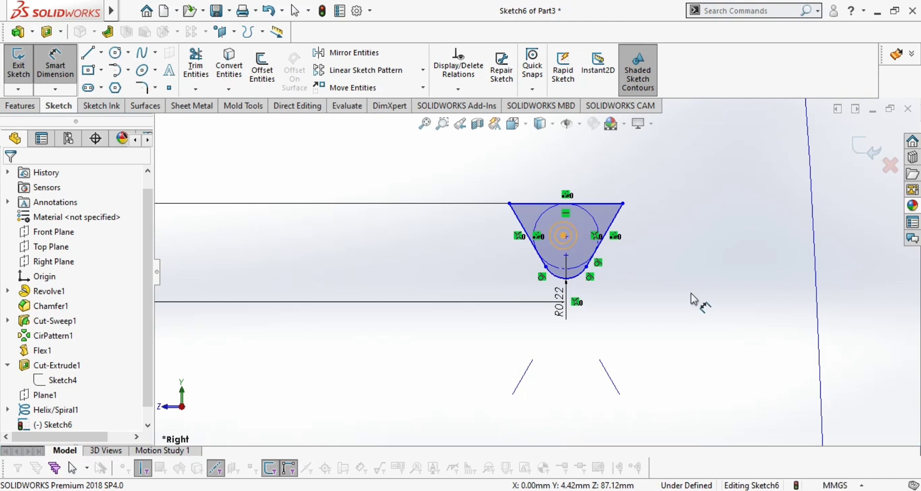
scroll(720, 331, up, 4)
scroll(770, 323, up, 3)
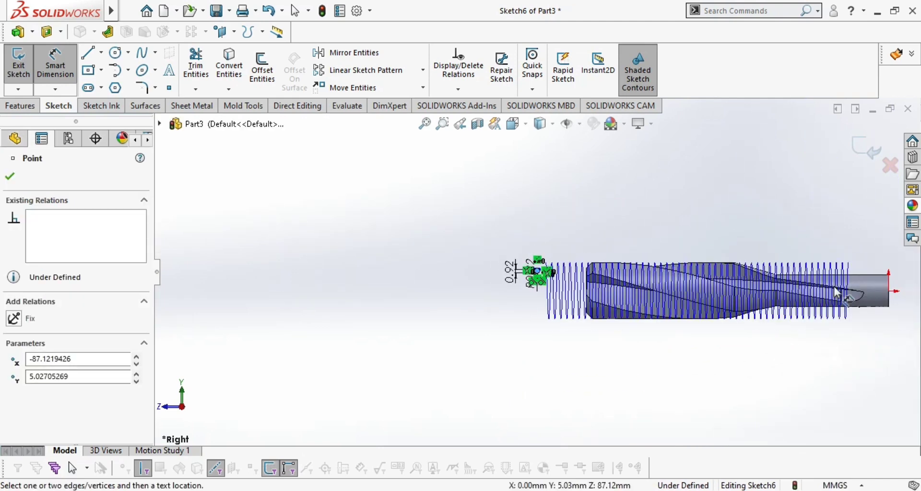
scroll(897, 288, down, 3)
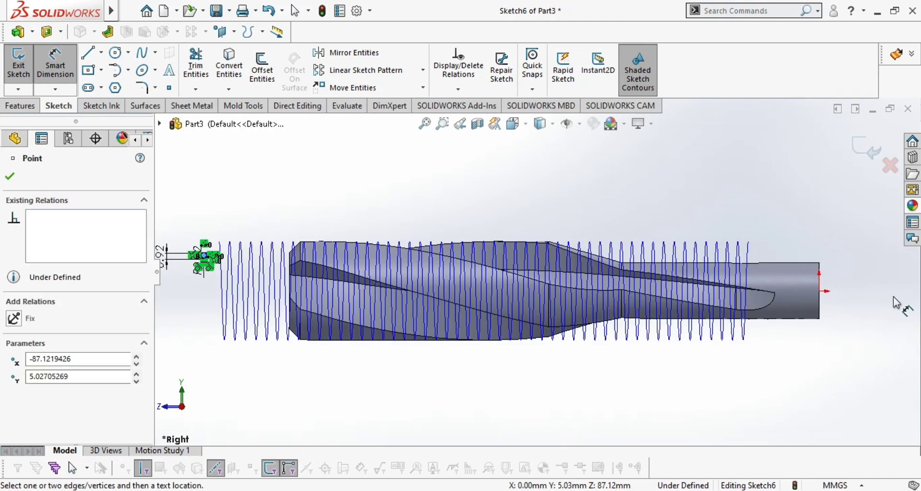
click(820, 292)
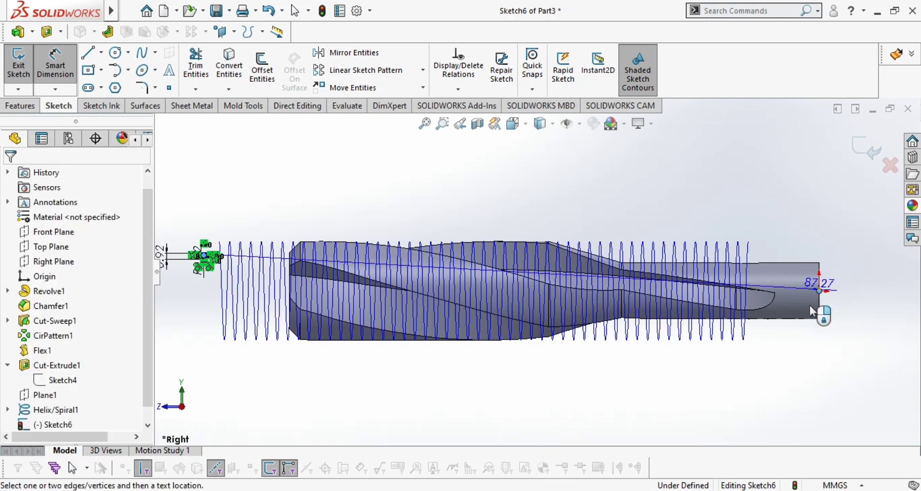
scroll(176, 308, up, 3)
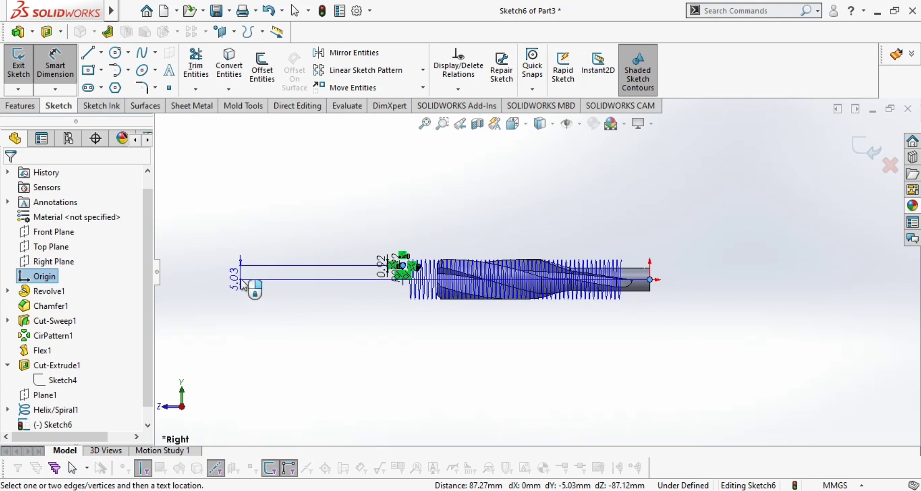
click(240, 279)
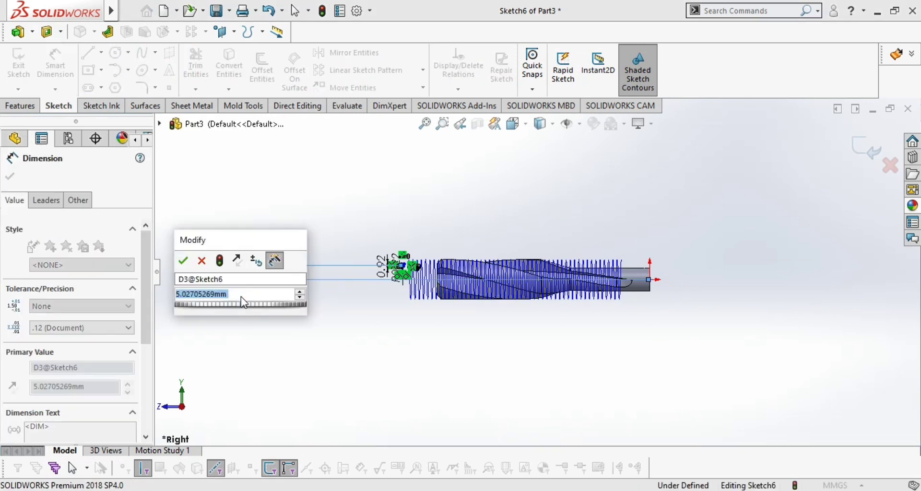
text(7)
text(.5)
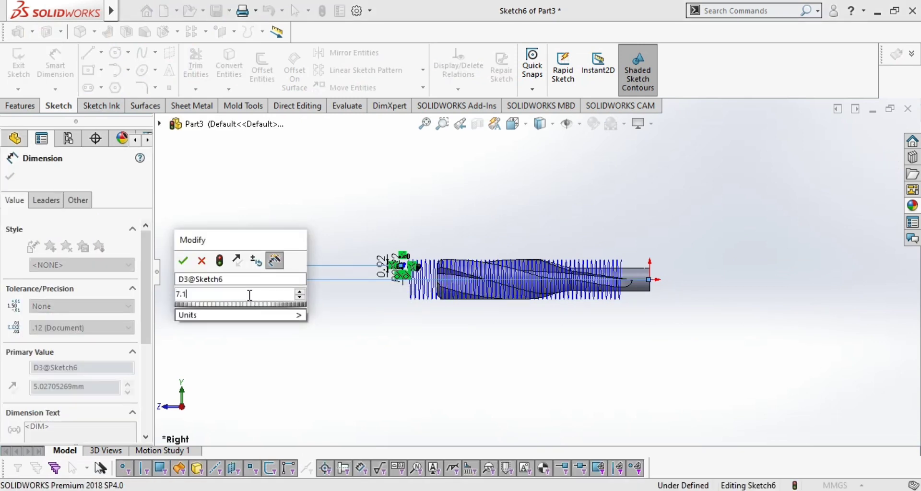
key(Return)
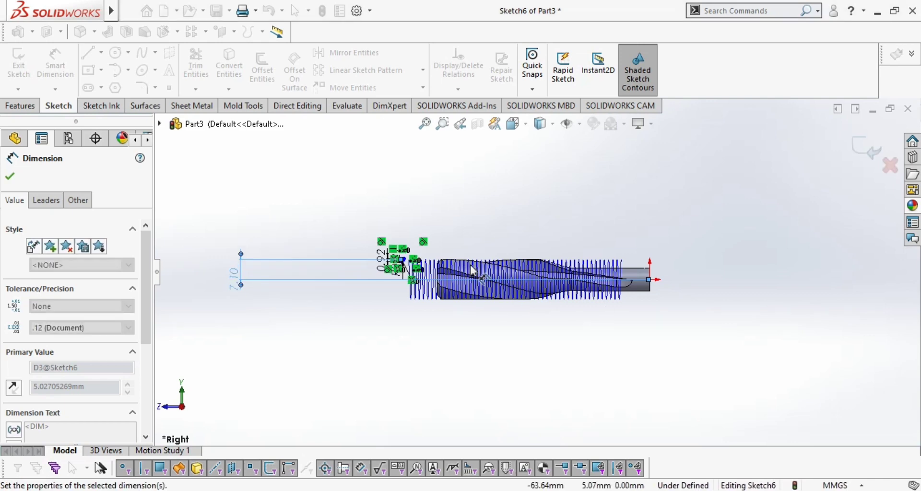
scroll(413, 268, down, 5)
scroll(501, 366, down, 2)
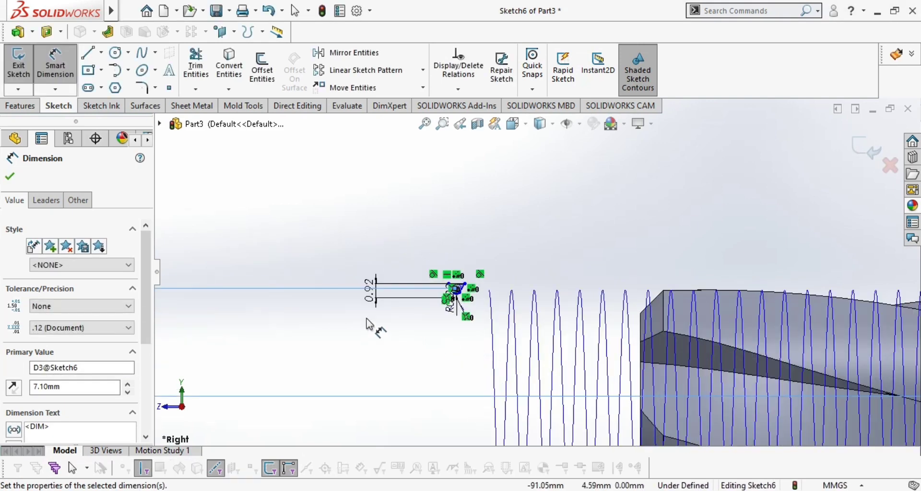
click(10, 177)
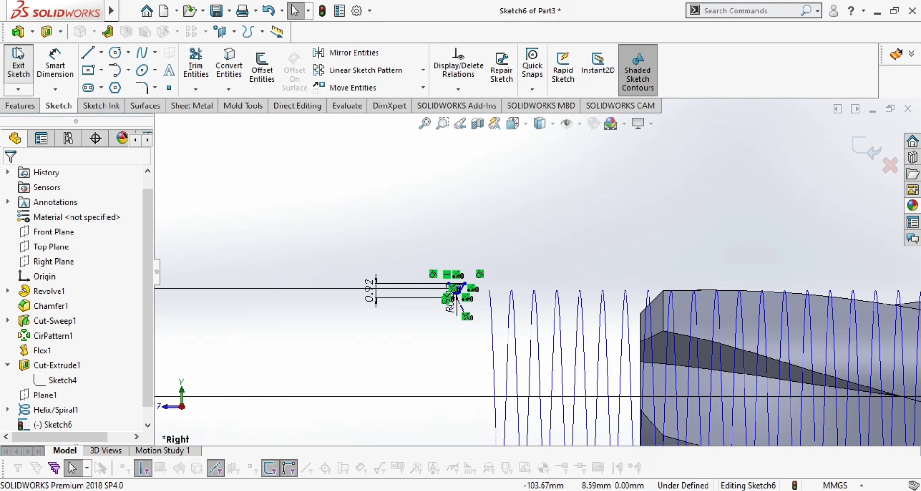
Finish the thread profile sketch and create a swept cut of it along the helix
click(18, 65)
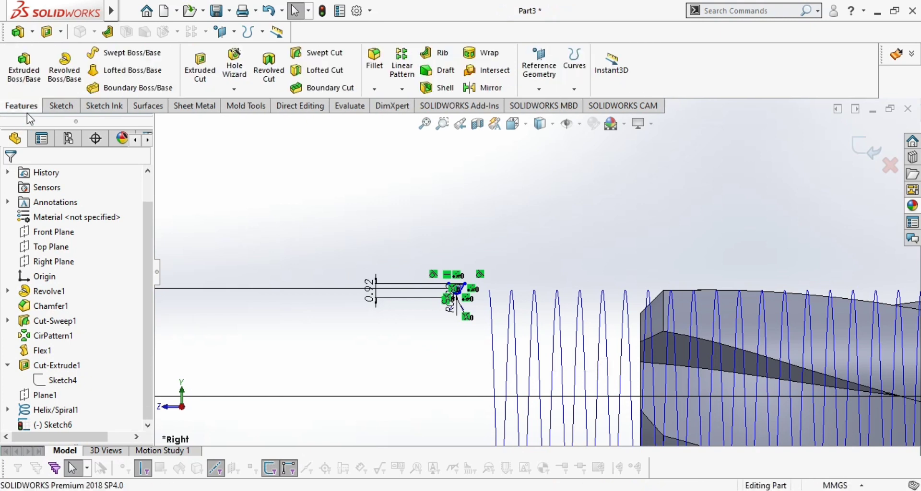
click(321, 53)
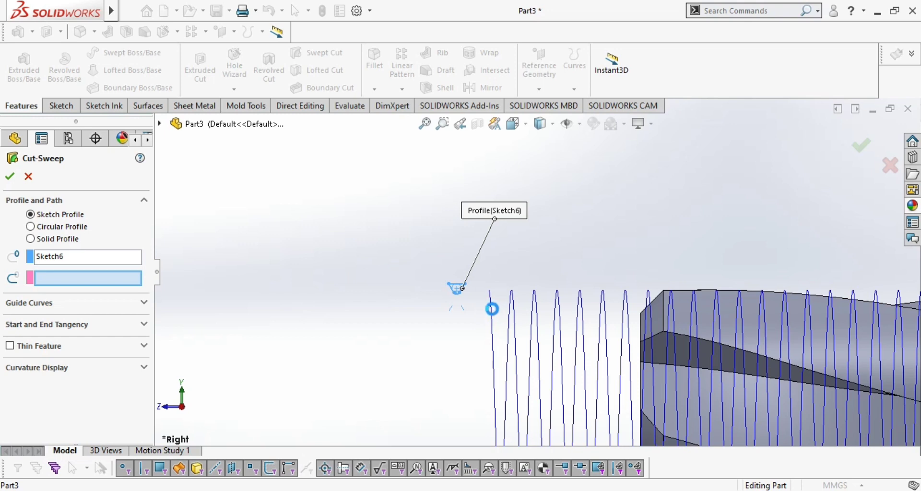
click(492, 309)
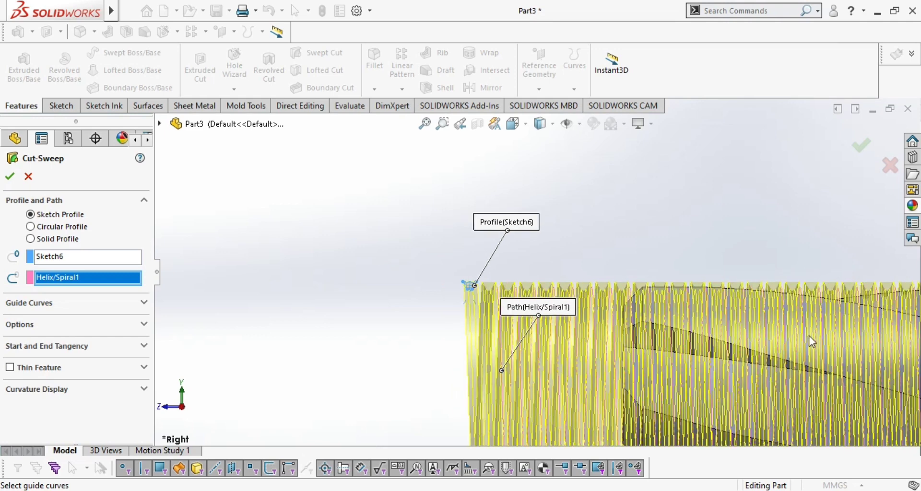
scroll(809, 335, up, 5)
middle_drag(788, 358, 807, 388)
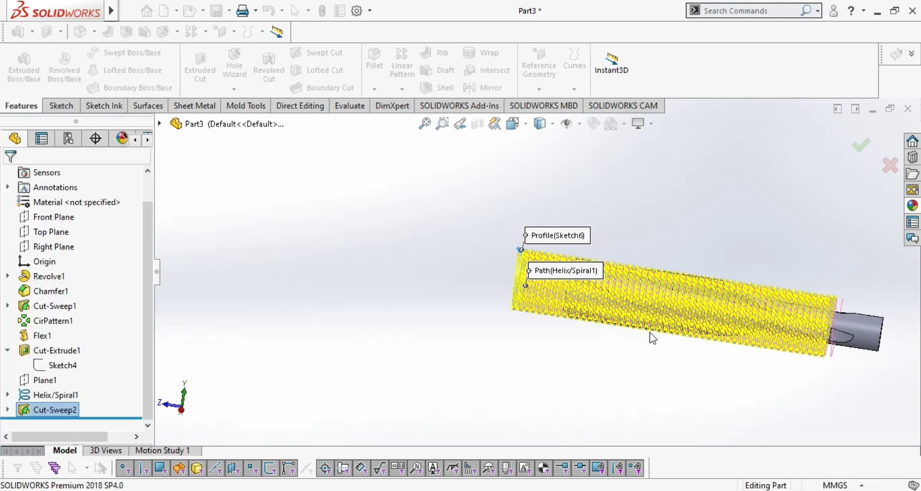
Hide the helix curve and inspect the thread cut along the twisted flutes
click(538, 303)
click(594, 264)
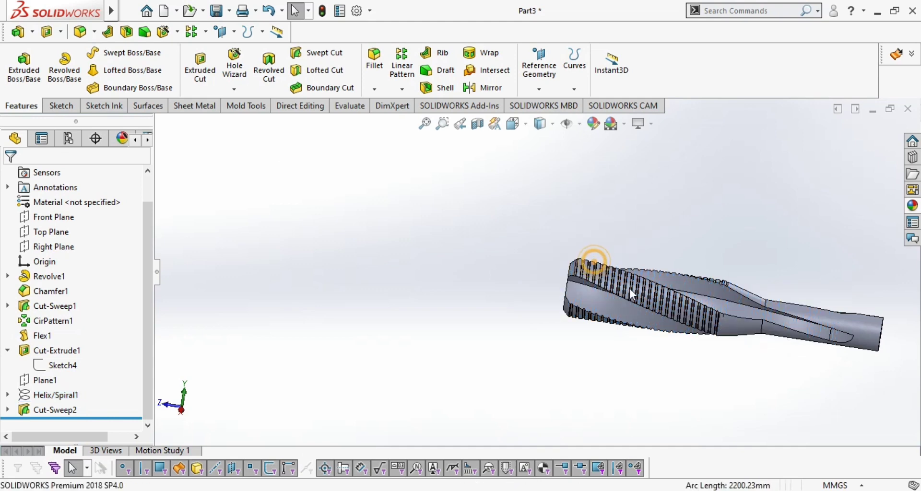
scroll(631, 287, down, 6)
scroll(667, 354, up, 4)
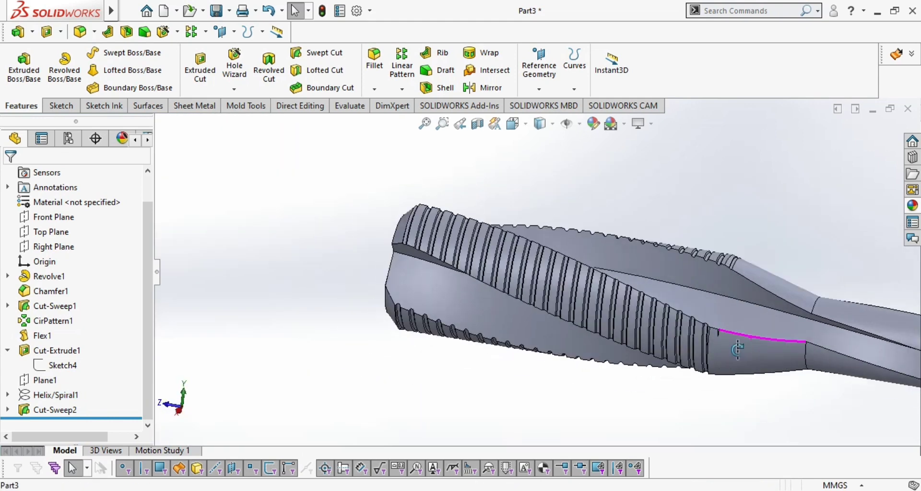
middle_drag(737, 351, 773, 229)
scroll(726, 312, up, 5)
middle_drag(726, 313, 644, 411)
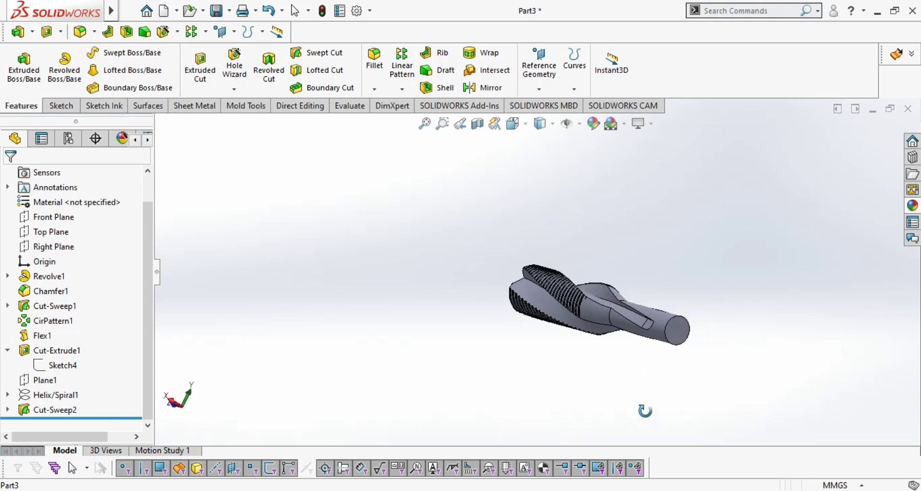
Start a new sketch on the Right Plane, viewed normal to the plane
click(681, 331)
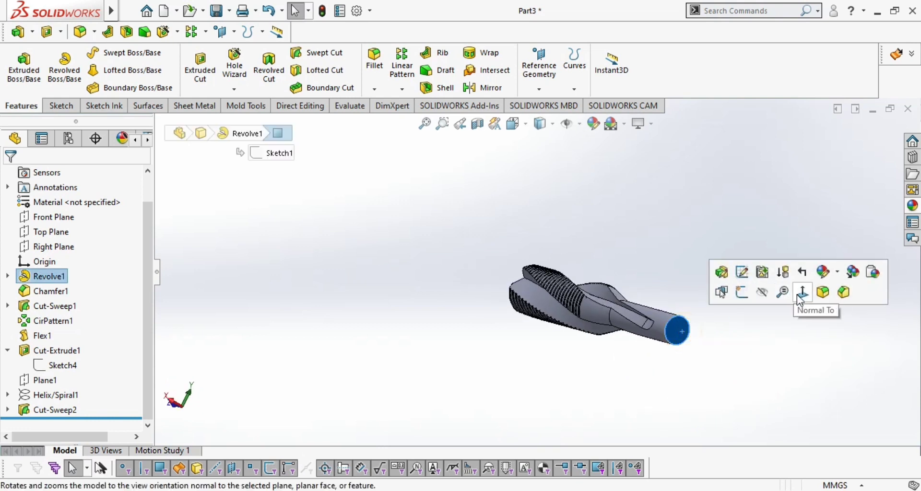
click(700, 388)
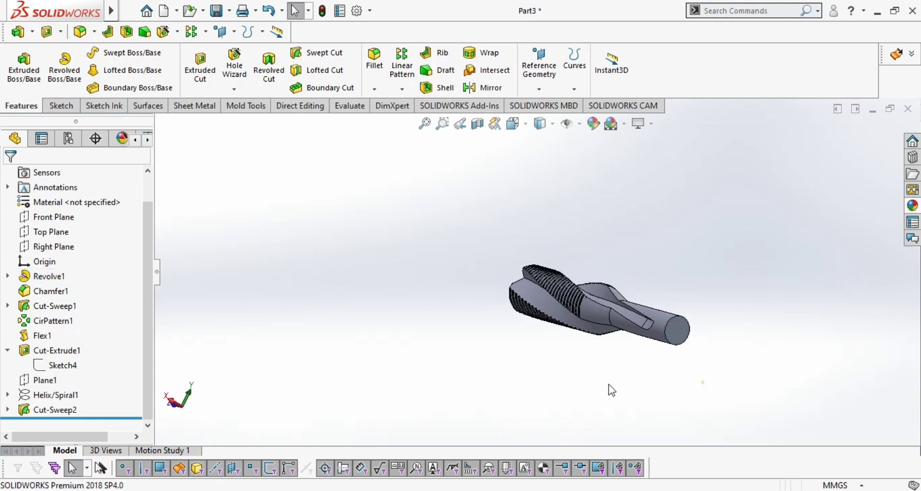
click(51, 247)
click(122, 226)
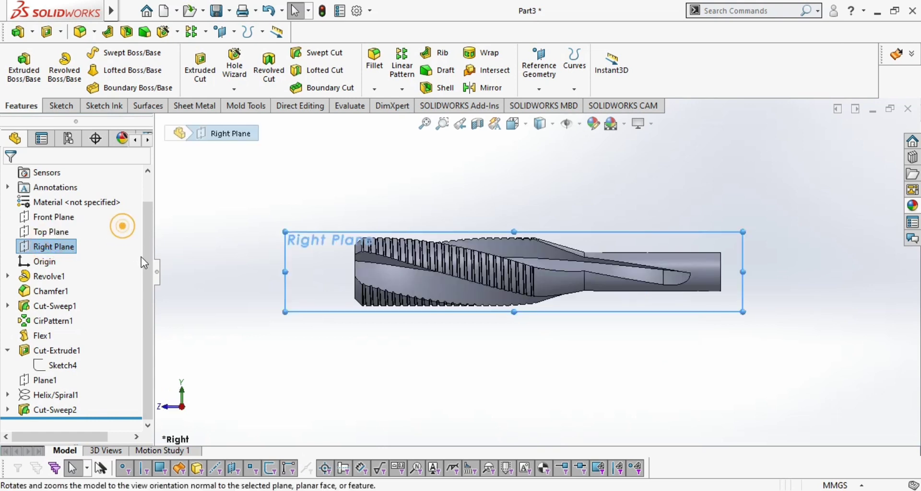
click(62, 106)
click(18, 62)
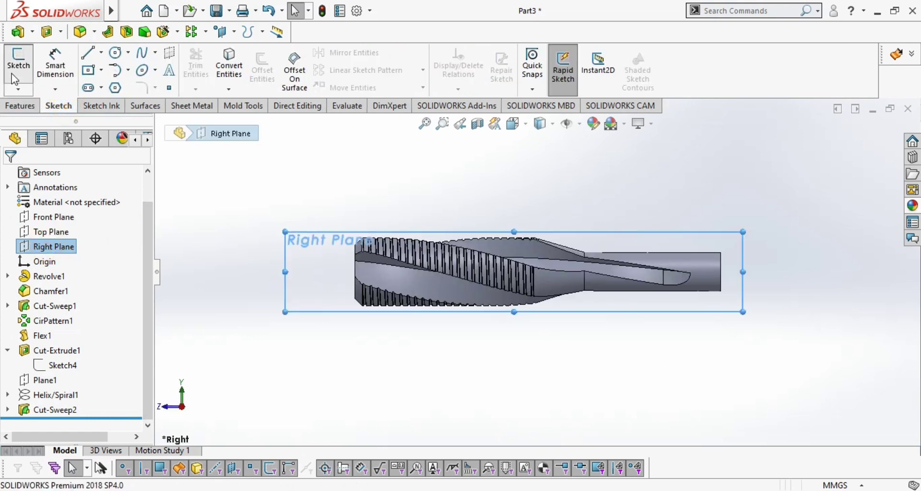
Sketch a closed shank half-profile about 62 mm long and 8 mm high from the shank end's centre, sloping outward from its upper edge
key(l)
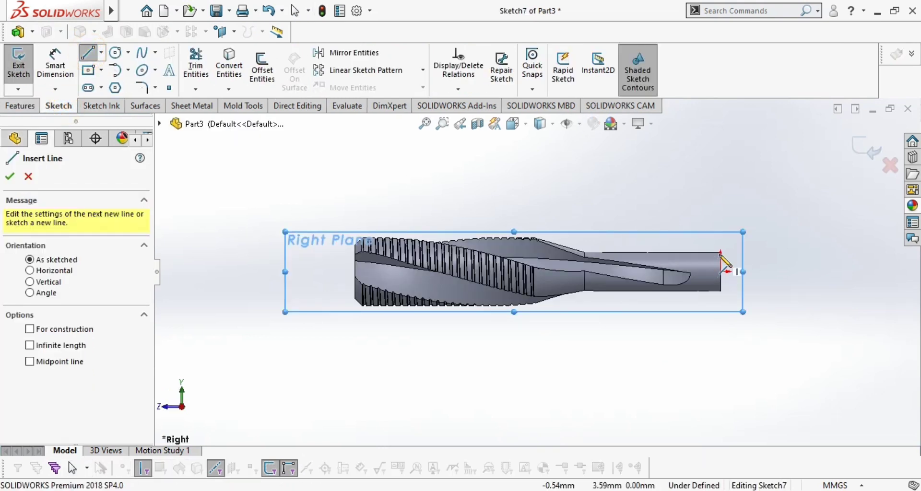
click(720, 272)
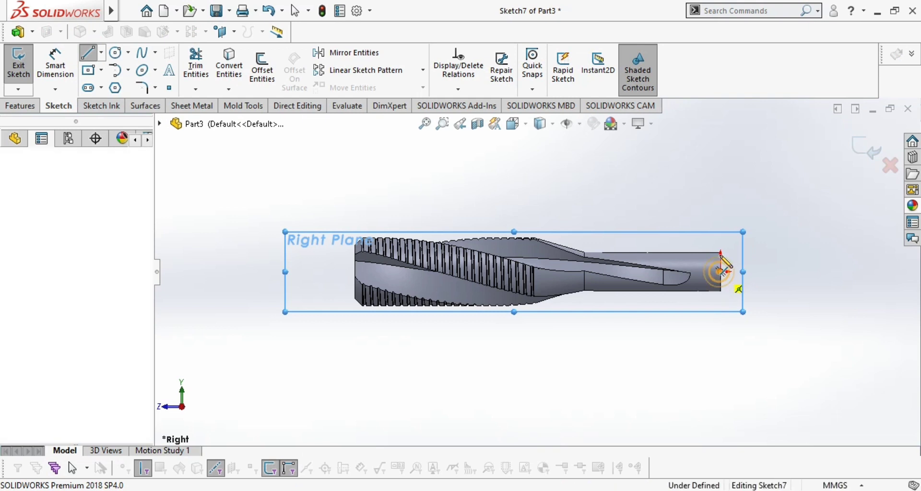
click(720, 252)
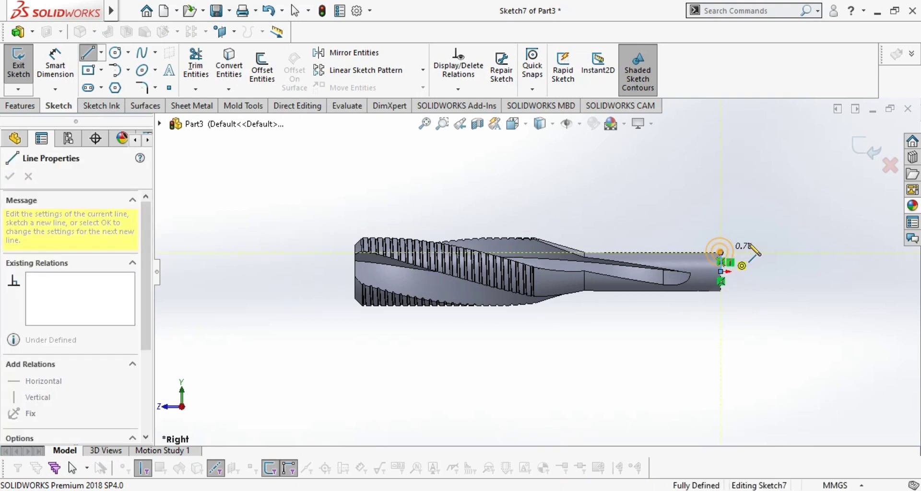
click(781, 233)
key(z)
key(z)
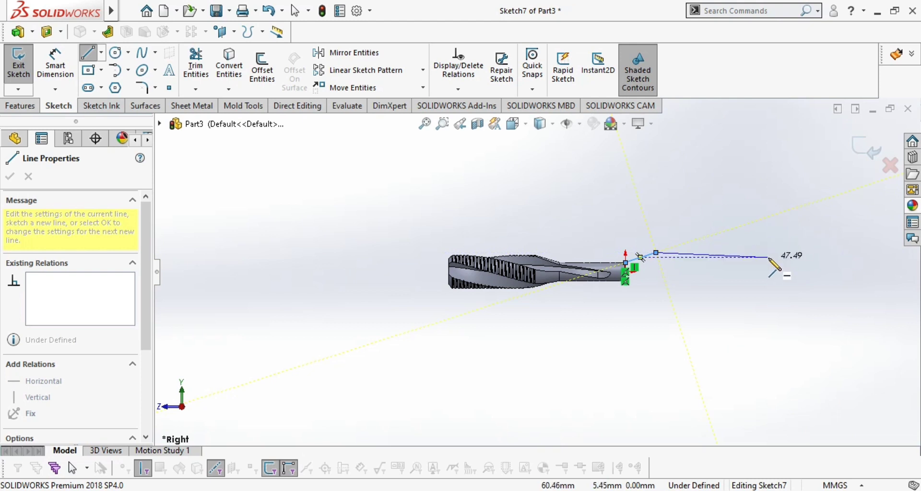
click(772, 252)
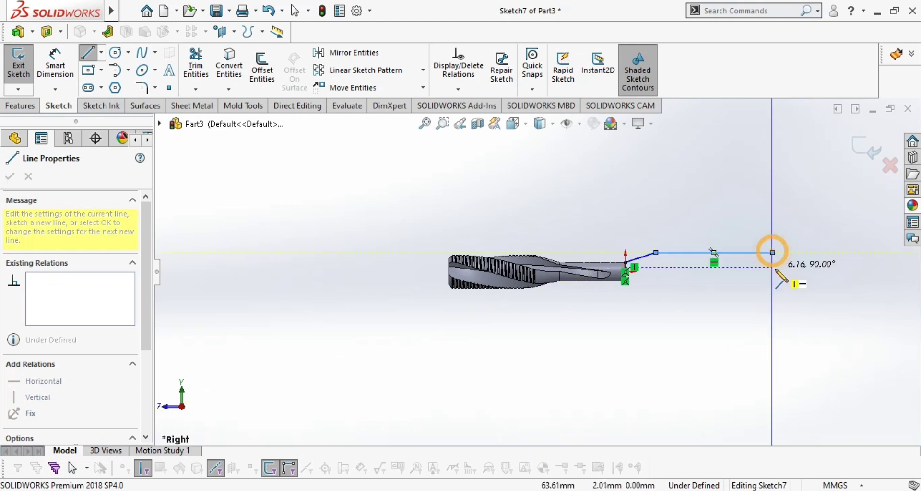
double_click(772, 271)
click(772, 271)
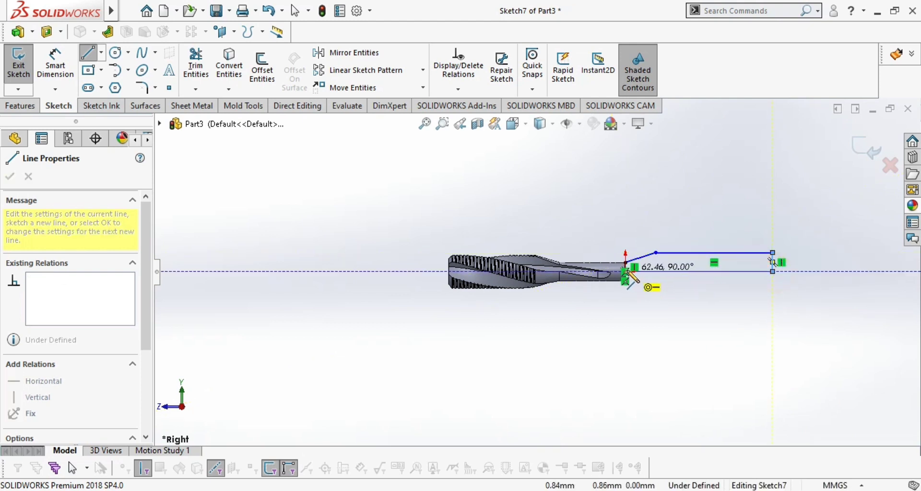
click(626, 273)
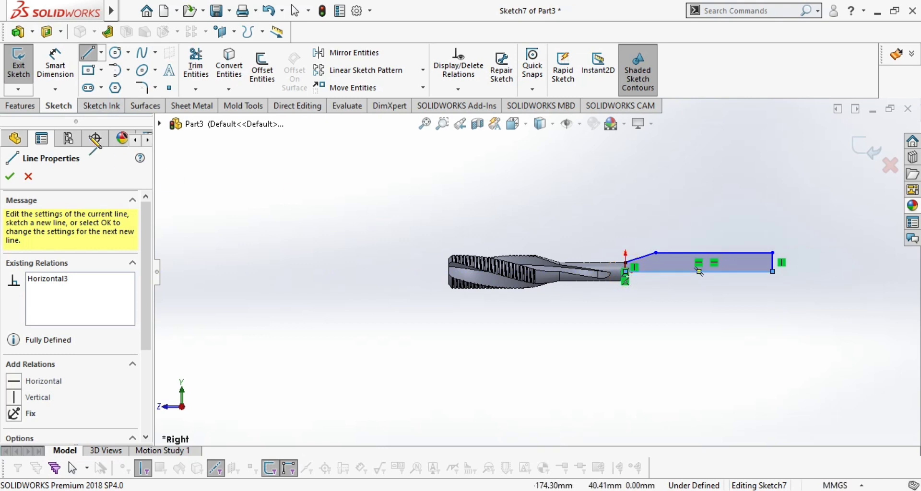
Dimension the sloped line's horizontal length as 10 mm and the upper horizontal line as 30 mm
click(54, 71)
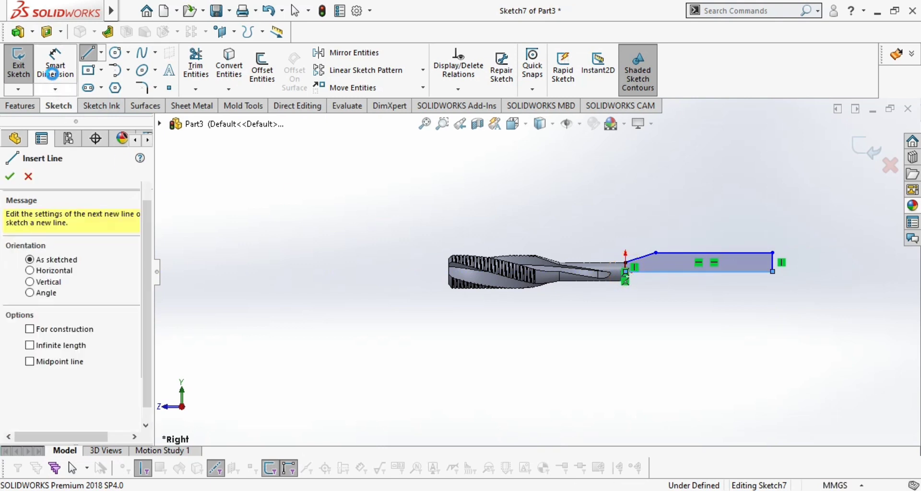
click(643, 256)
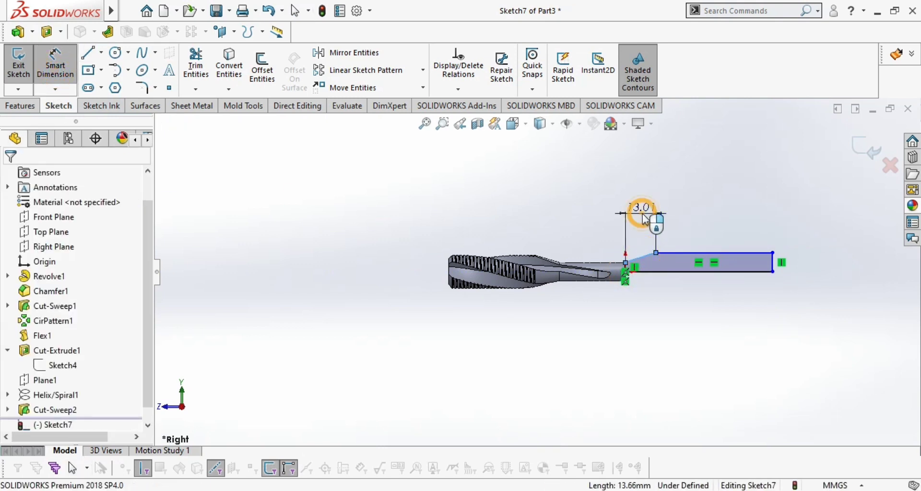
click(645, 220)
key(Return)
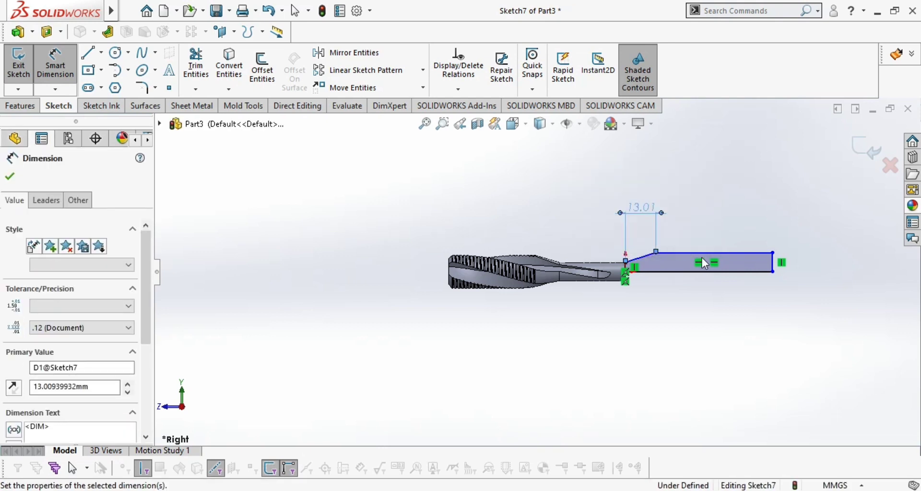
click(700, 263)
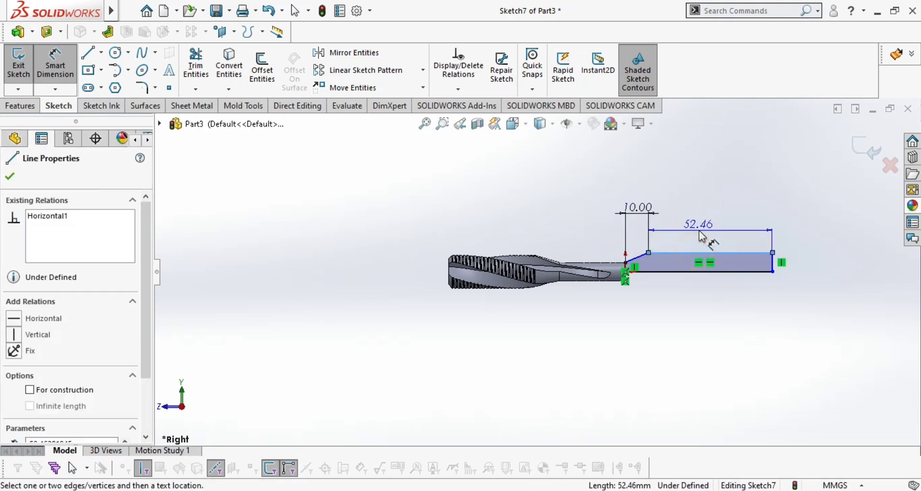
click(701, 235)
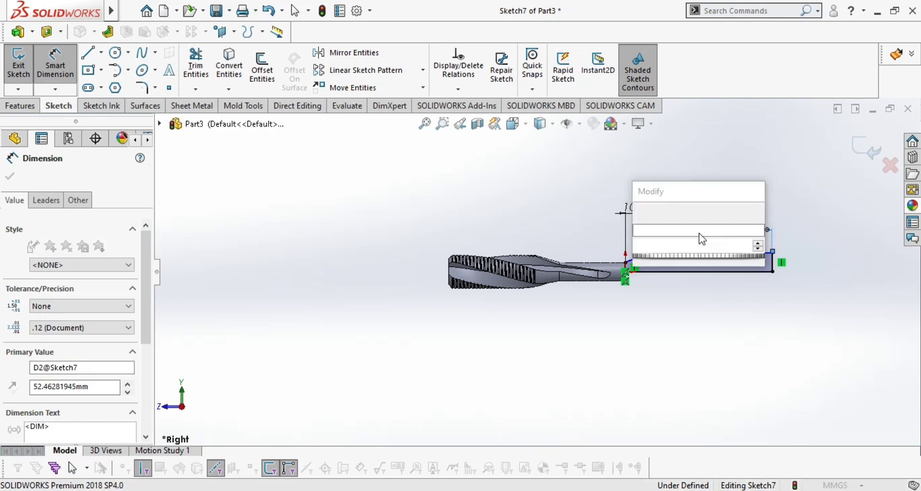
text(50)
key(Return)
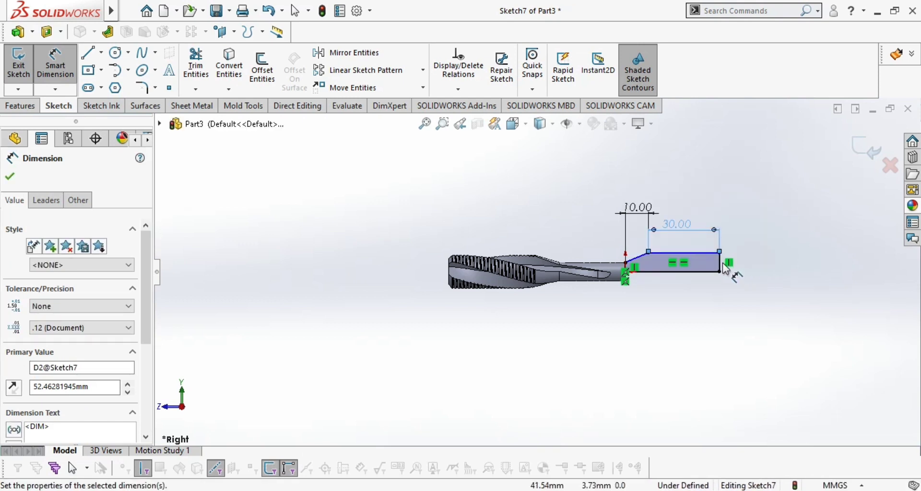
Dimension the vertical end line of the shank profile as 5 mm
click(719, 260)
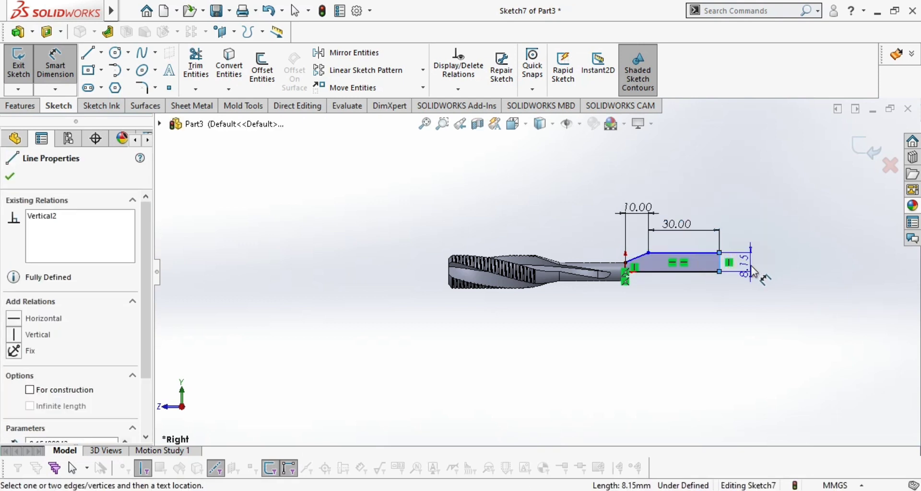
click(751, 265)
click(751, 272)
text(5)
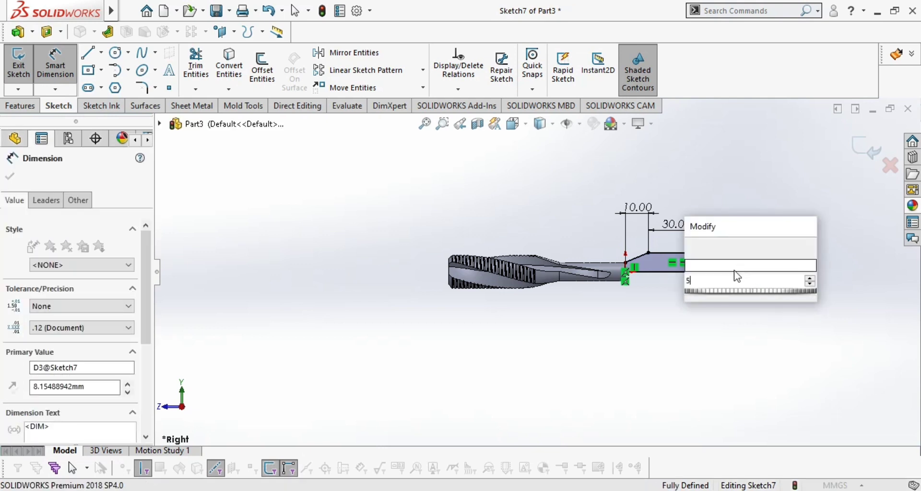
key(Return)
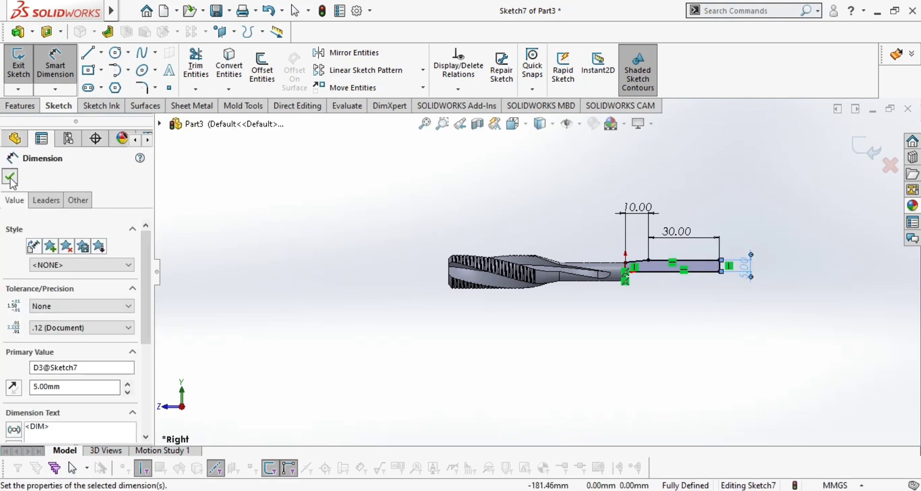
click(10, 178)
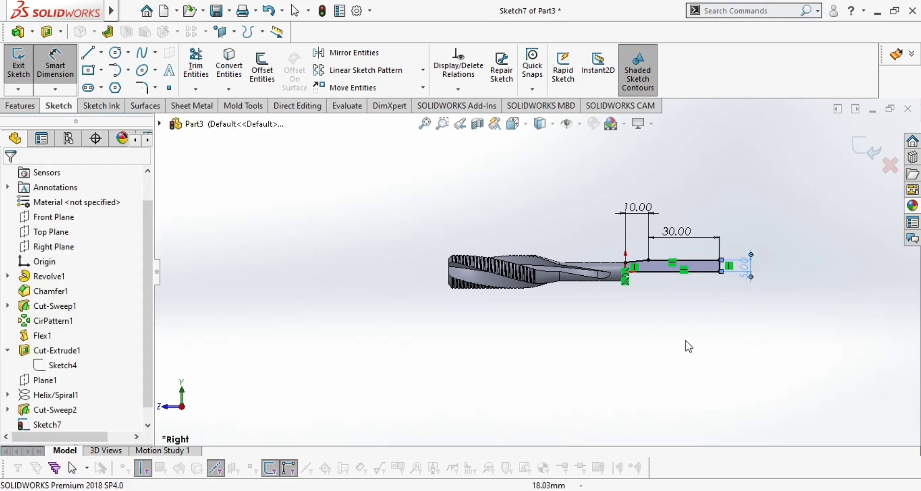
Create a revolved boss from the shank profile about its horizontal centre line
click(19, 106)
click(64, 67)
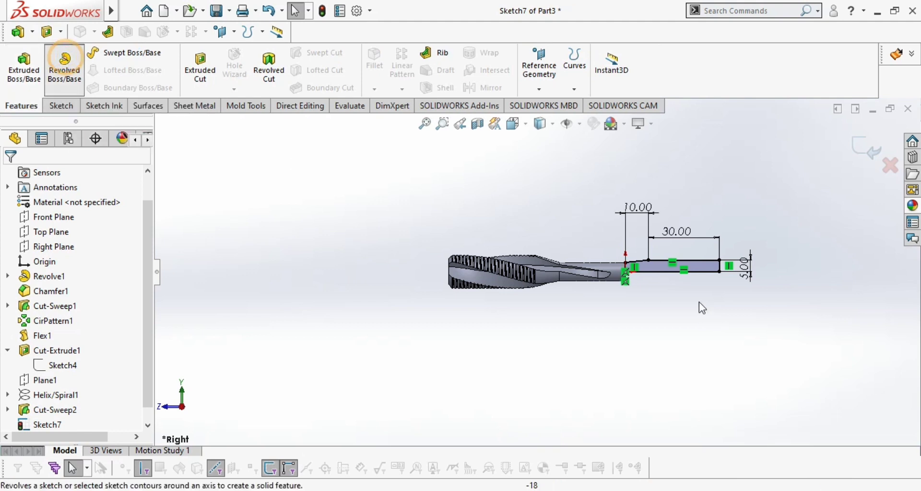
click(663, 272)
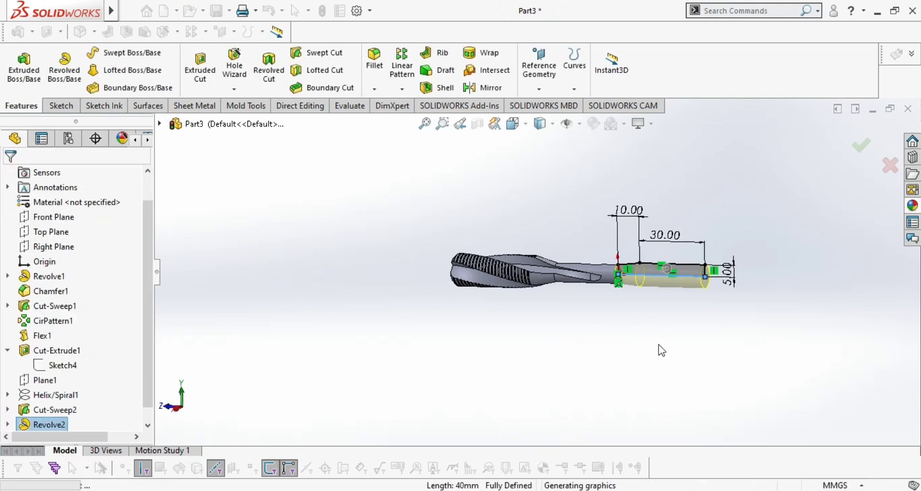
Sketch a centre rectangle about 7.4 by 6.8 mm at the origin on the shank's end face, with its corner on the circular edge
scroll(660, 312, down, 4)
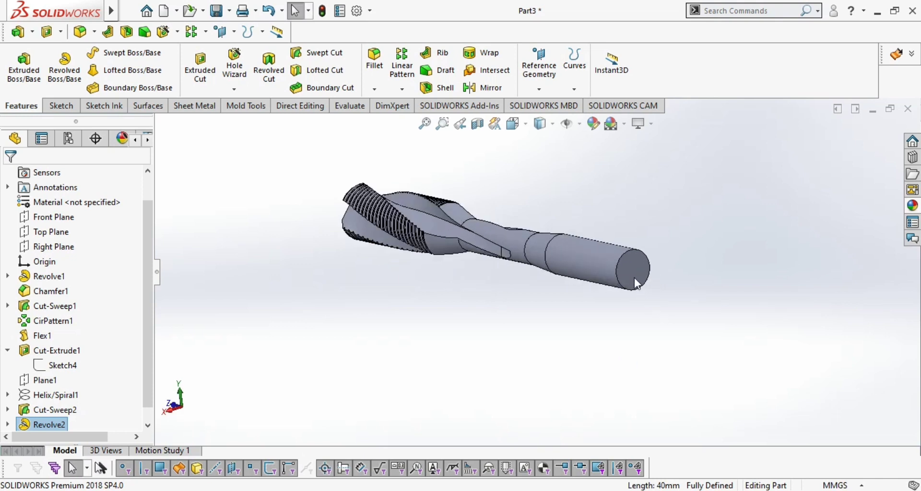
click(634, 277)
click(754, 238)
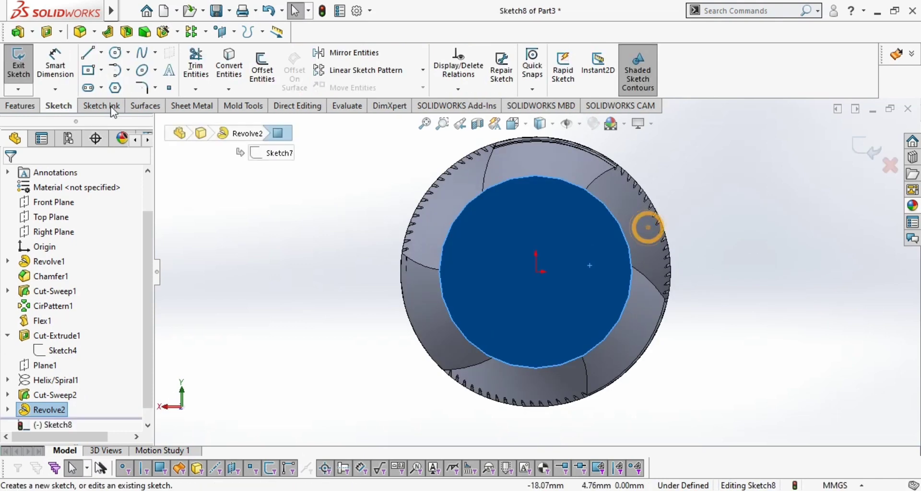
click(92, 72)
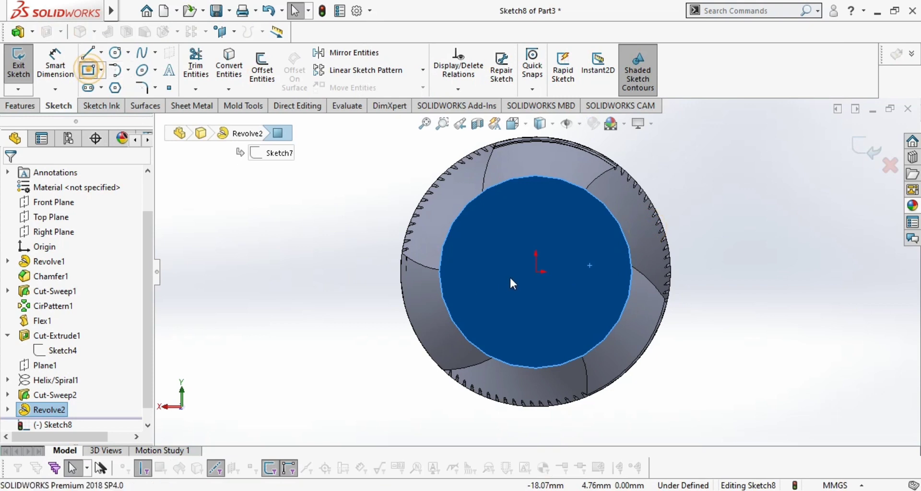
click(535, 271)
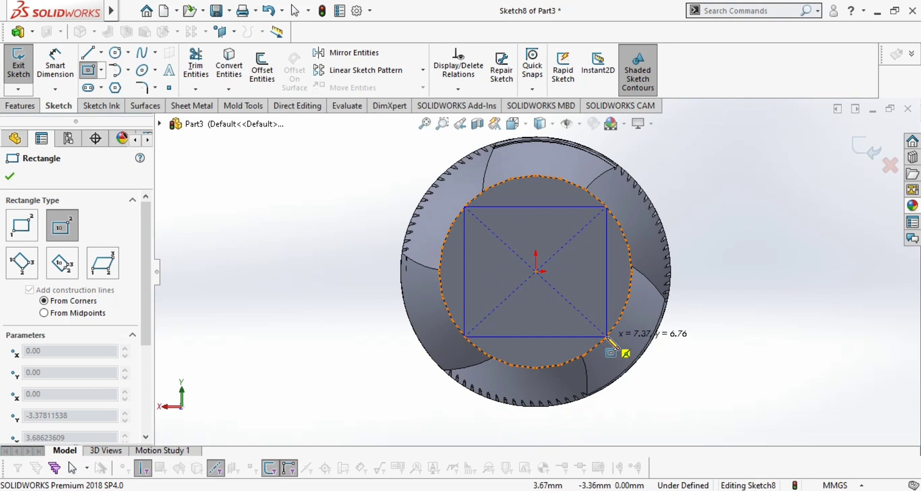
click(607, 337)
key(Escape)
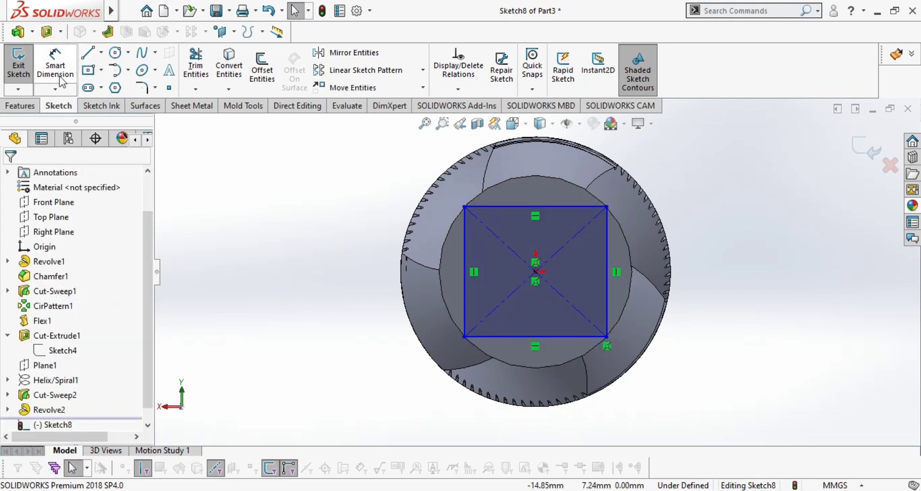
Dimension the rectangle's width as 7 mm and add a driven dimension to its vertical side
click(59, 77)
click(501, 207)
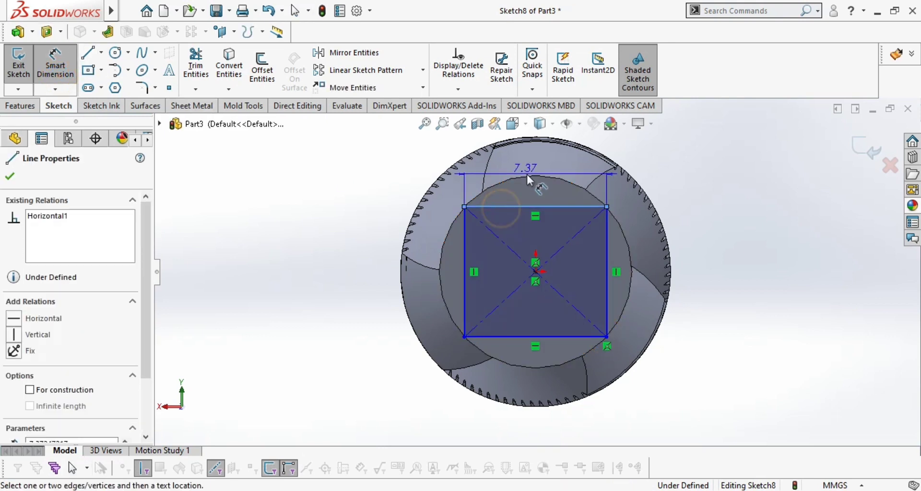
click(525, 173)
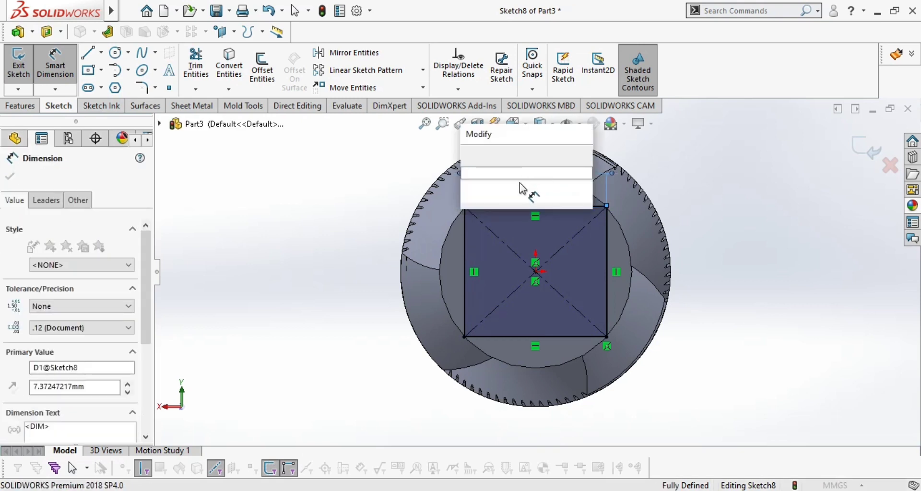
text(8)
key(Return)
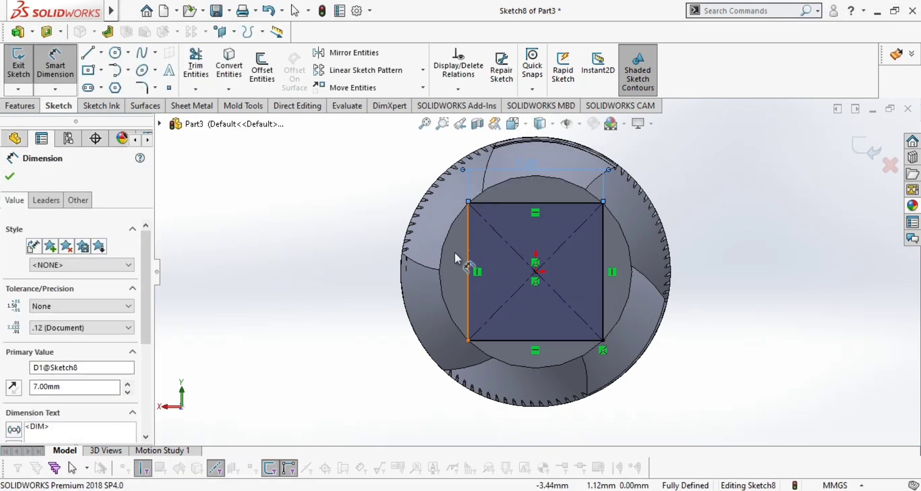
click(468, 252)
click(367, 284)
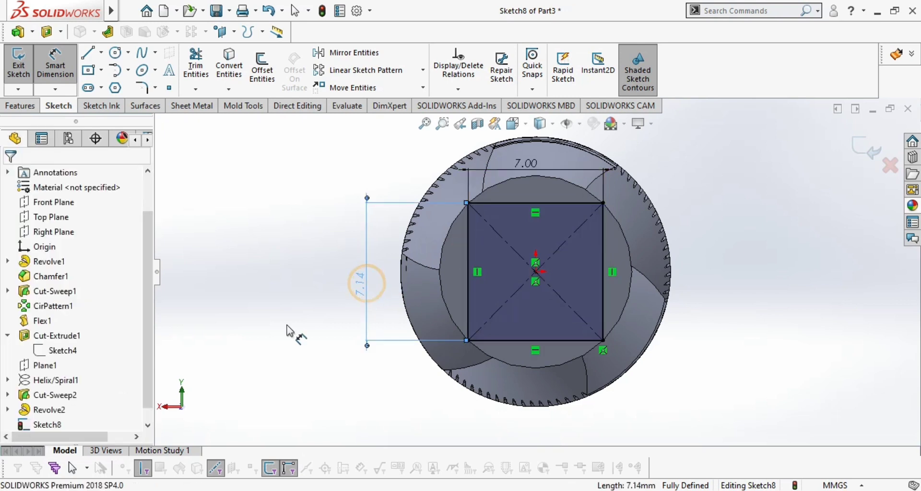
click(10, 179)
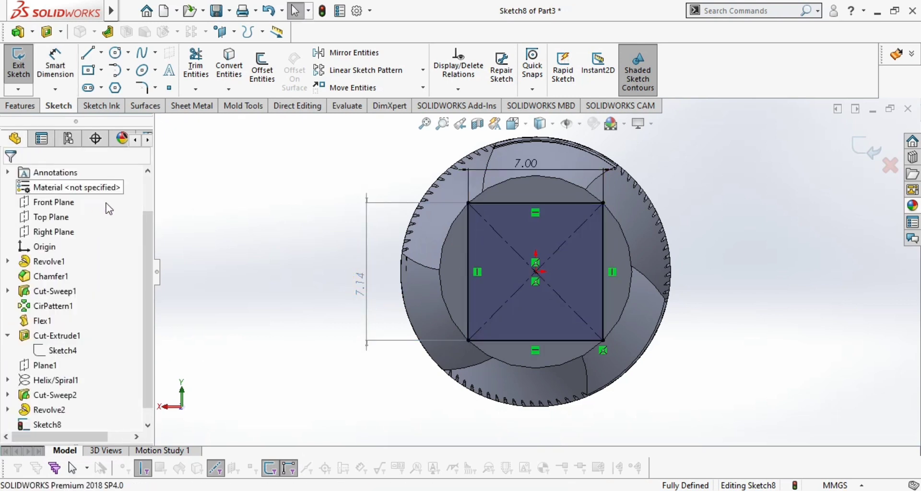
Extrude the square sketch on the shank's end face as a blind 10 mm boss merged with the body
click(26, 80)
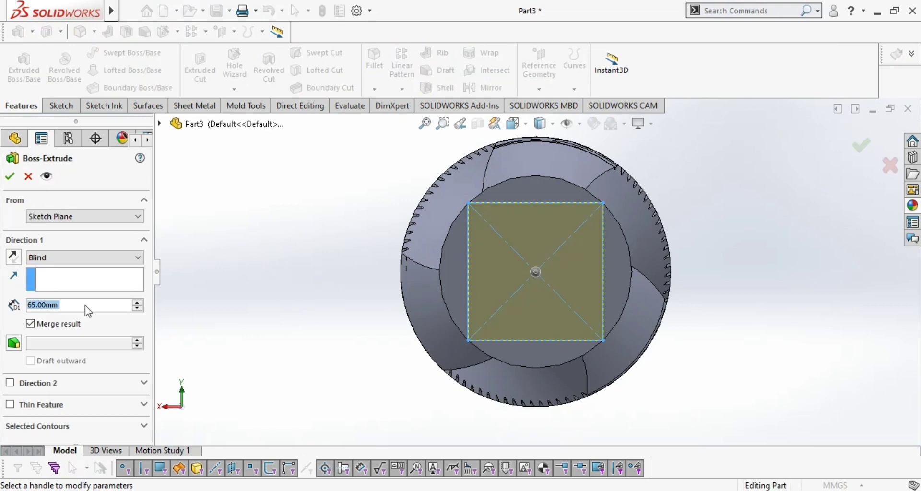
text(10)
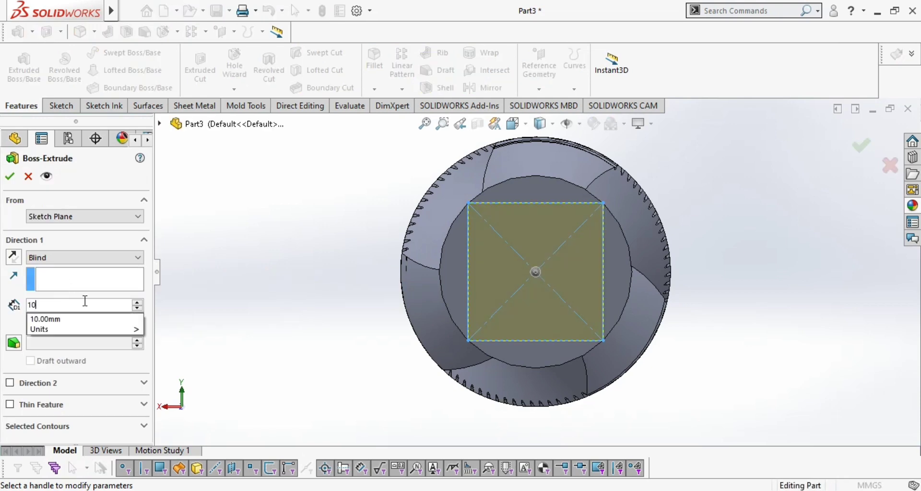
key(Return)
middle_drag(284, 357, 302, 370)
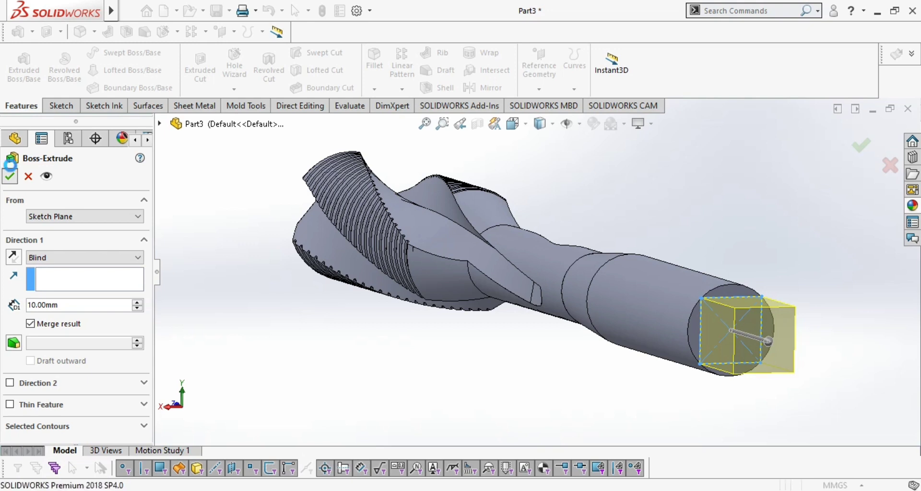
key(Return)
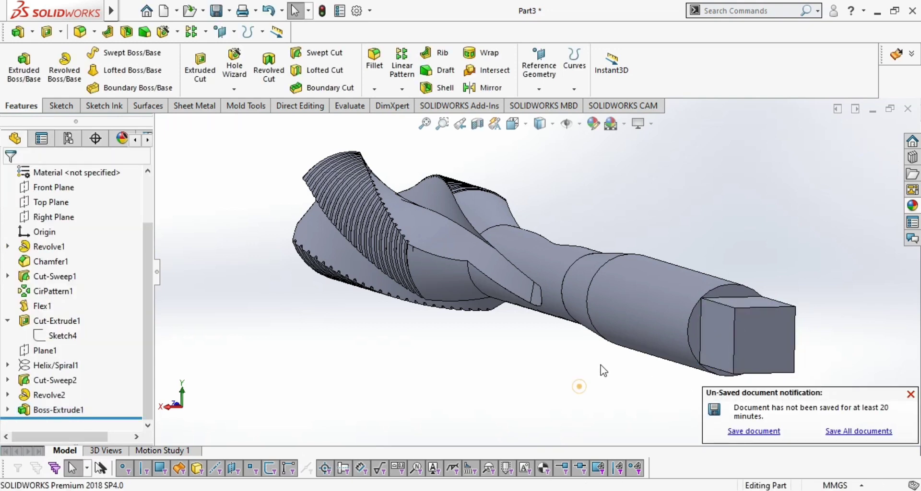
Start a sketch on the Top Plane, viewed normal to it and framed on the square drive end
mouse_move(580, 386)
middle_down()
mouse_move(634, 338)
mouse_move(607, 385)
mouse_move(583, 379)
middle_up()
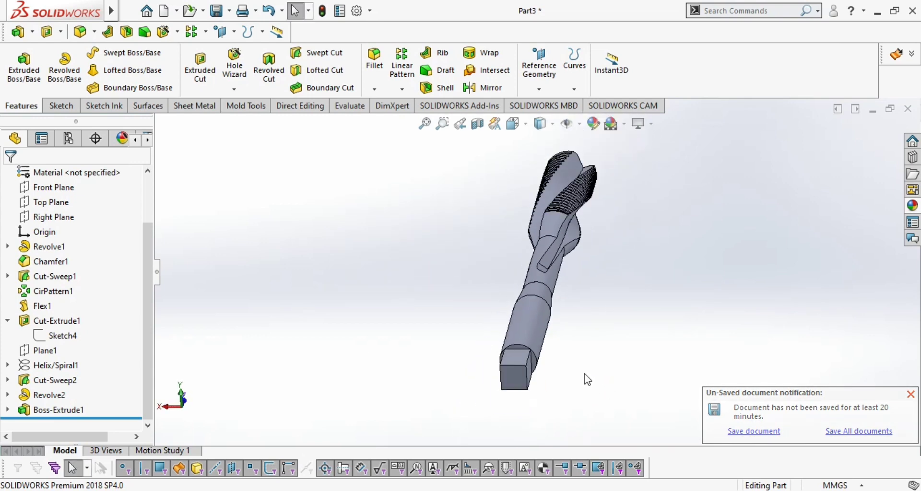
middle_drag(454, 310, 450, 342)
key(Escape)
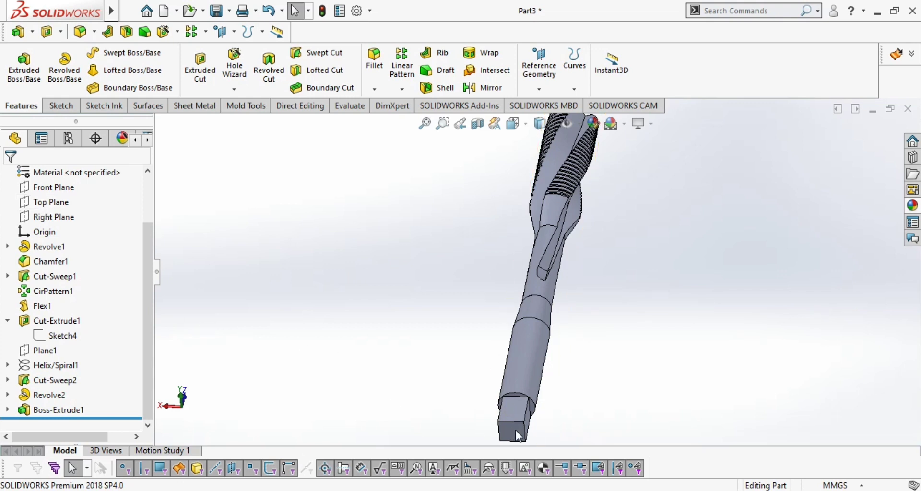
click(47, 204)
click(114, 186)
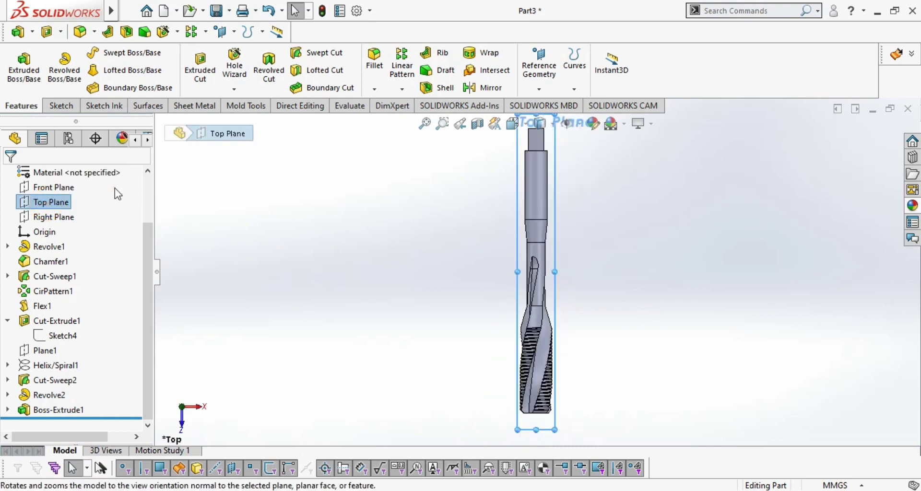
click(43, 203)
click(52, 185)
scroll(580, 208, up, 3)
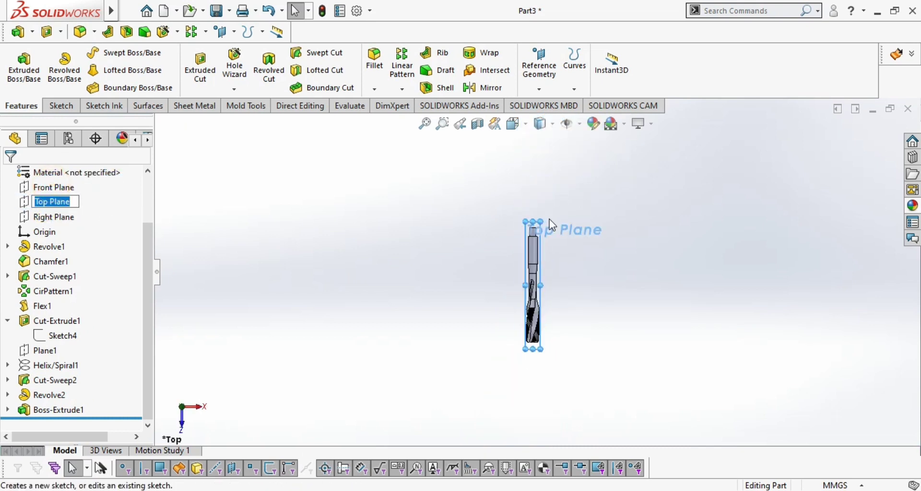
scroll(549, 220, down, 10)
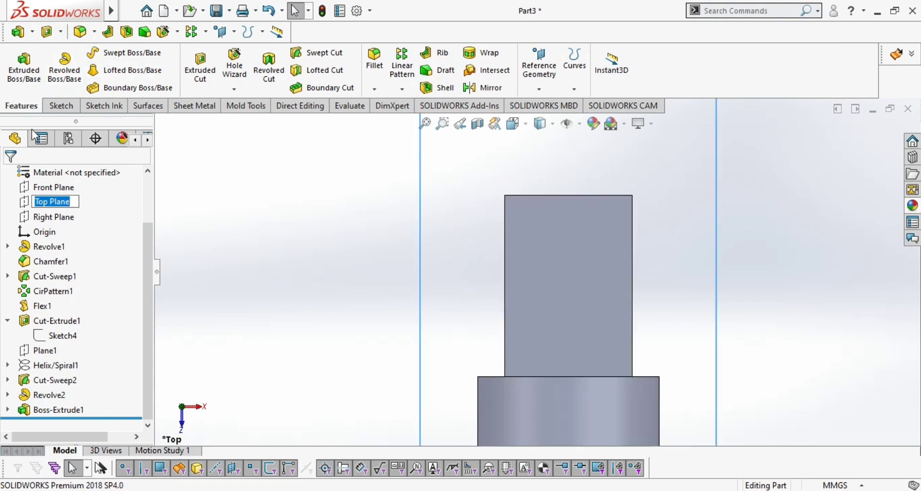
click(25, 210)
click(37, 181)
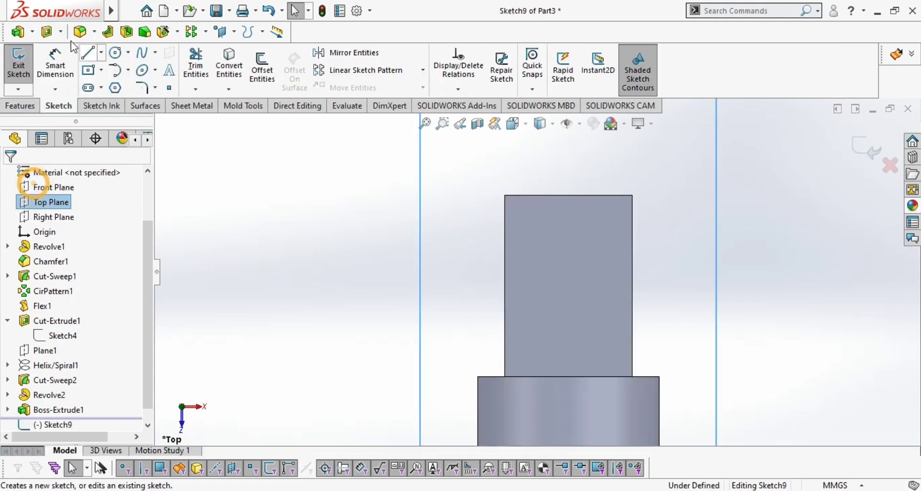
Sketch a closed four-line profile from the end edge's midpoint: an about 6.6 mm vertical line outward, a horizontal, a vertical, and a slanted line across the square's corner
key(l)
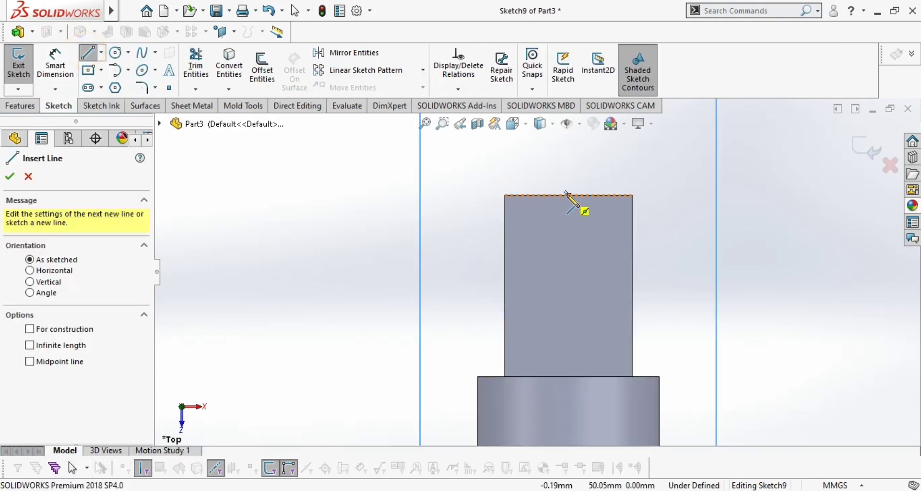
scroll(569, 194, up, 3)
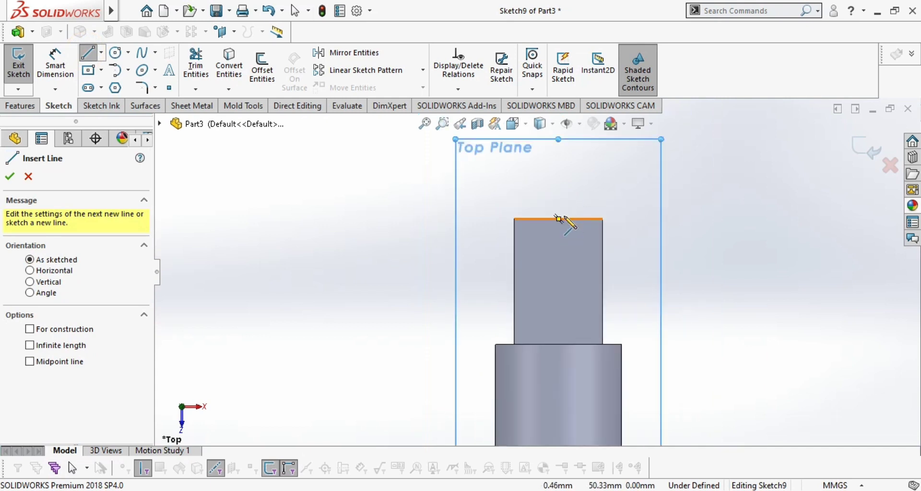
click(559, 218)
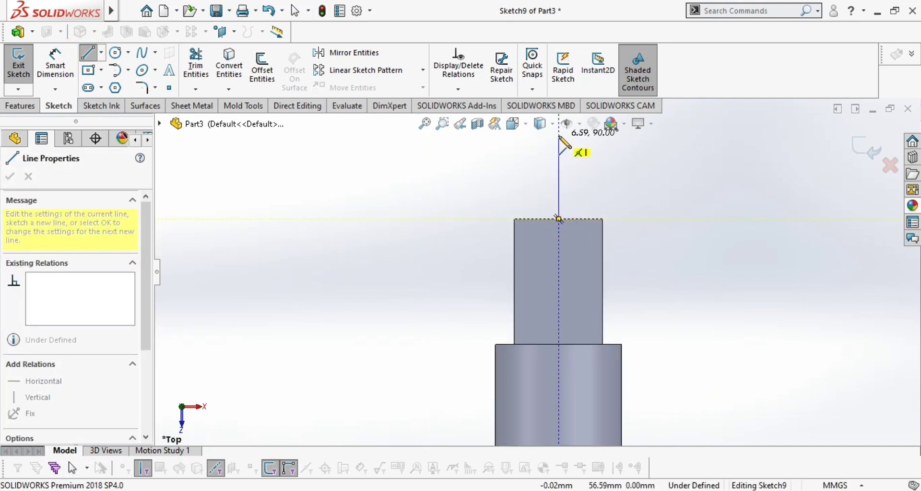
click(559, 136)
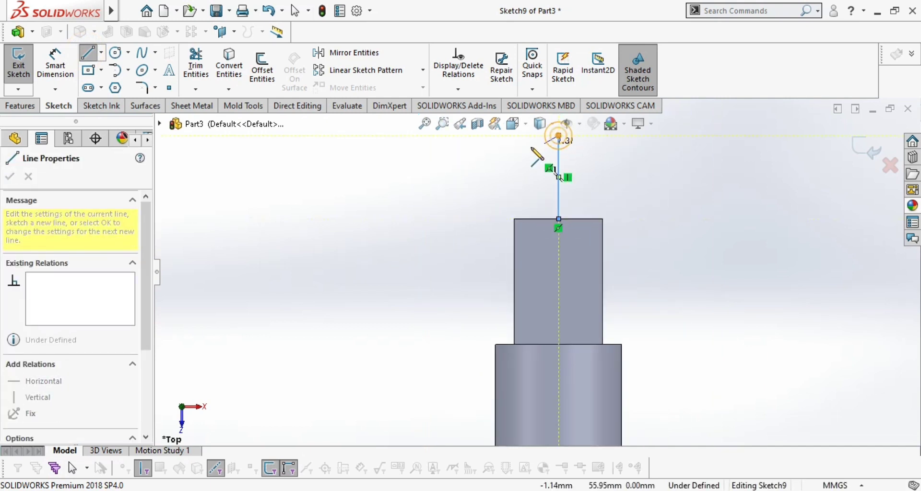
click(483, 136)
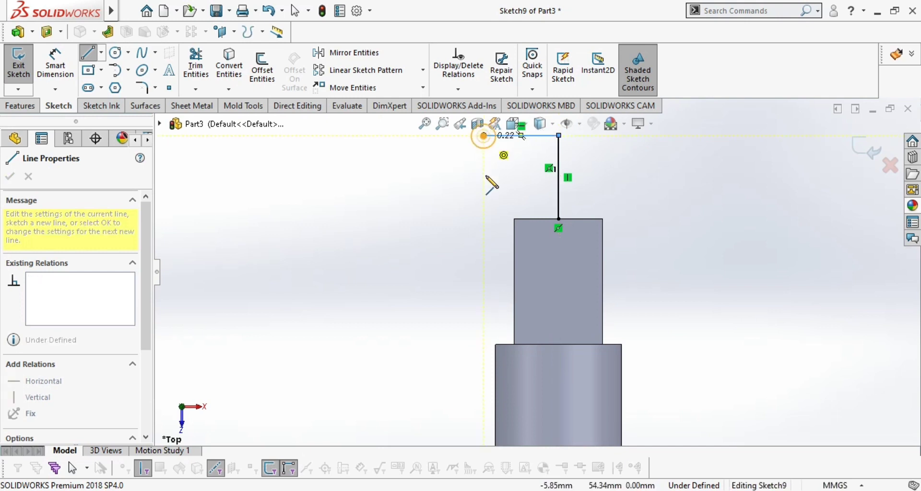
click(484, 267)
click(558, 219)
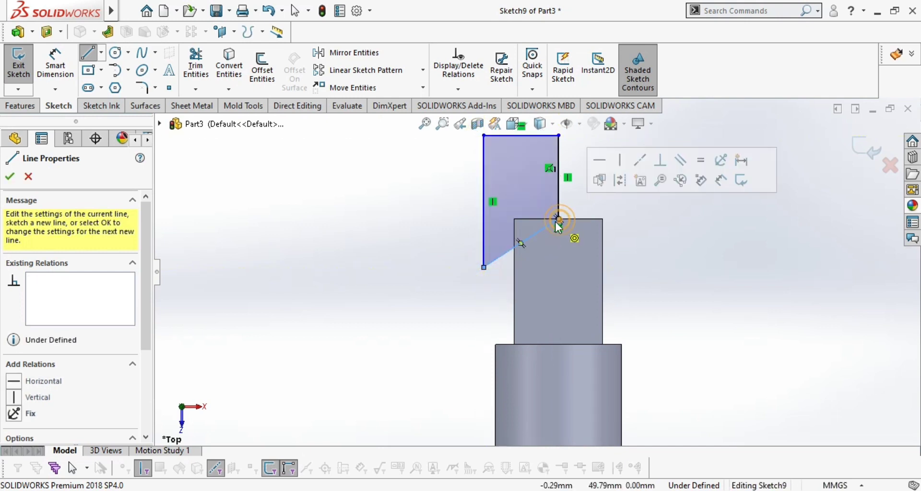
click(29, 176)
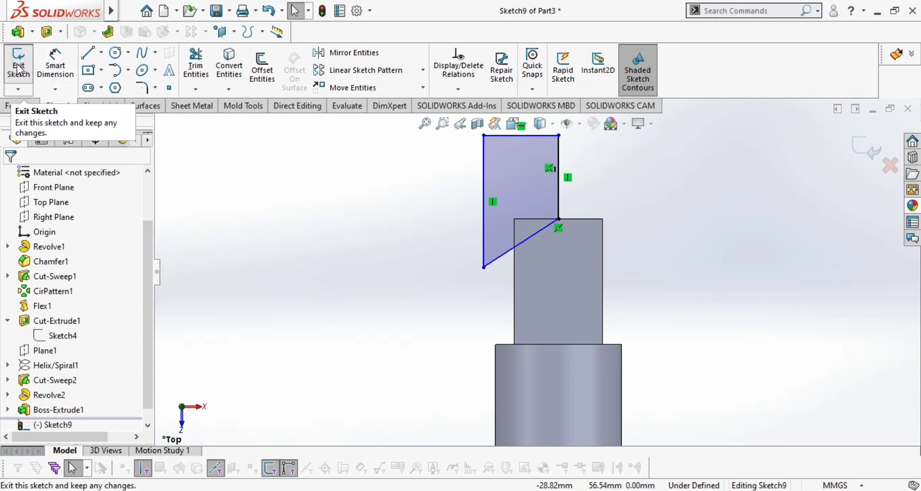
Cut the square end to a cone by revolving the profile 360° about its vertical centre line
click(21, 107)
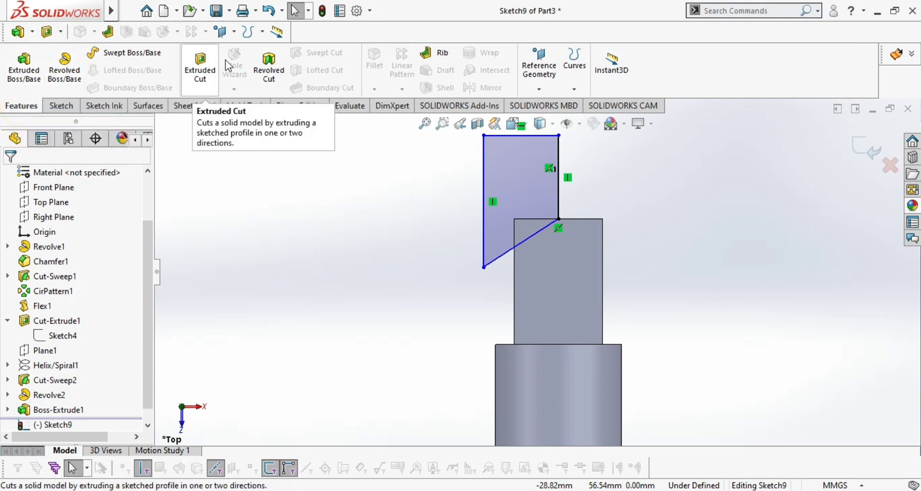
click(268, 65)
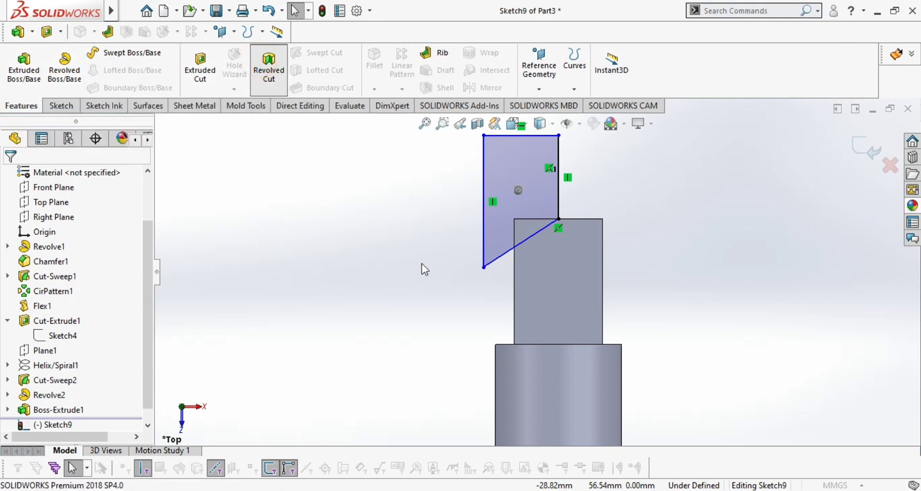
click(560, 201)
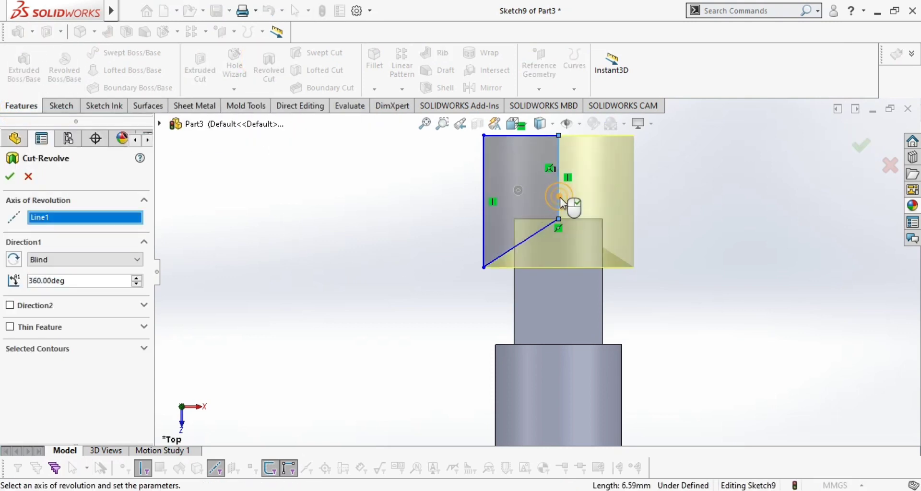
scroll(672, 304, up, 2)
middle_drag(658, 311, 587, 324)
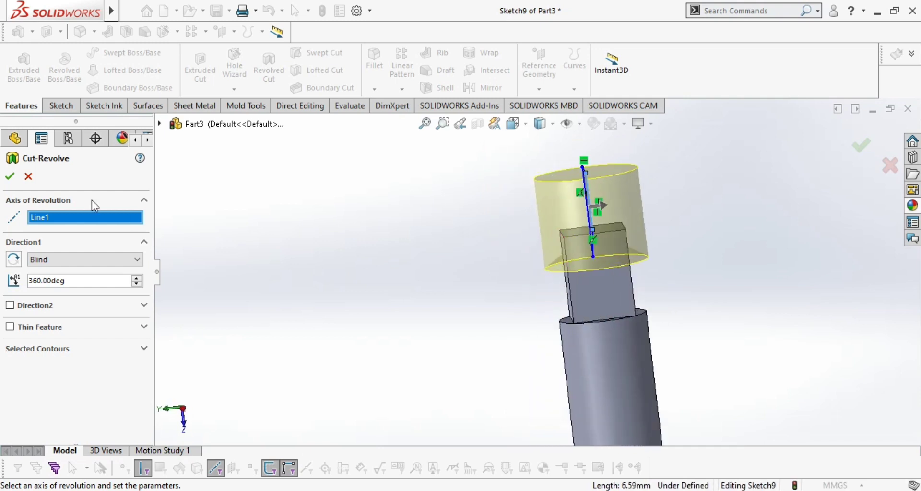
click(11, 177)
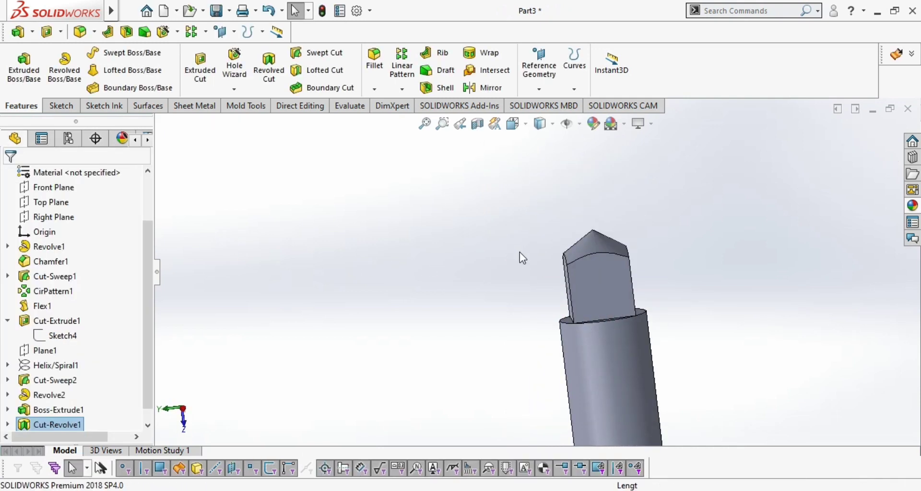
Try the matte gold appearance on the tap and replace it with polished gold
middle_drag(520, 252, 576, 288)
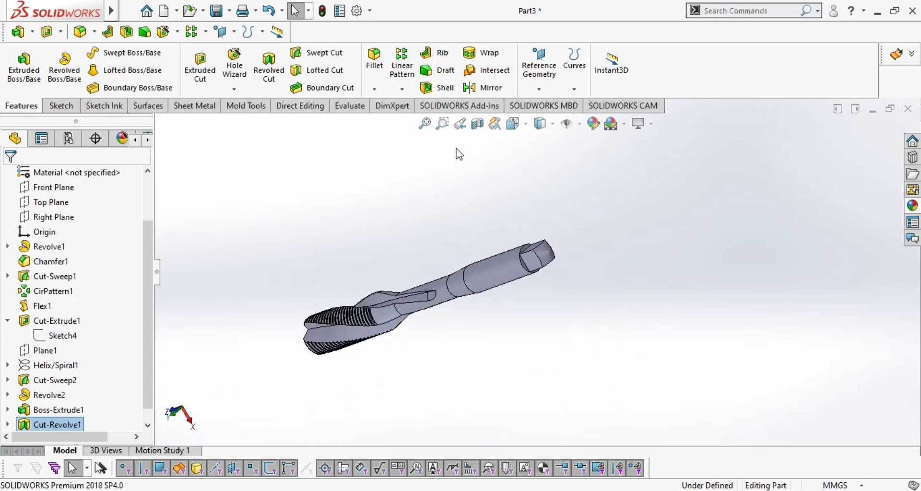
click(428, 130)
middle_drag(526, 312, 915, 235)
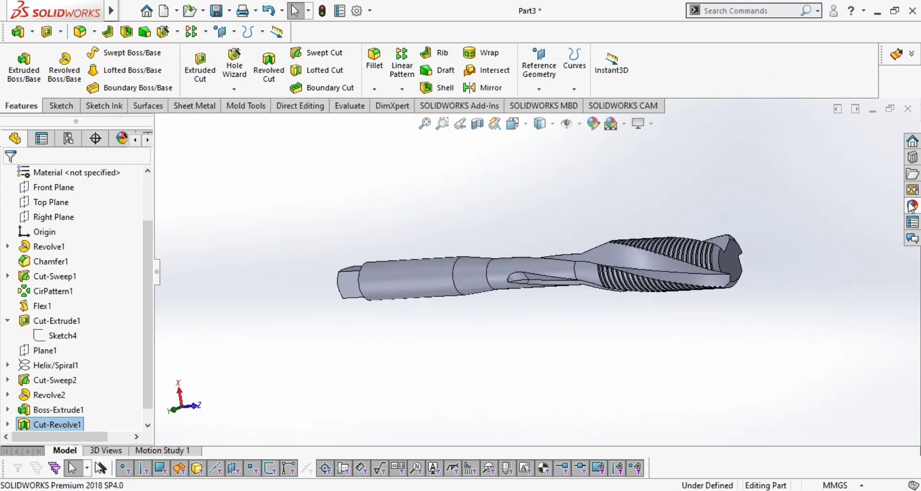
click(912, 206)
double_click(640, 323)
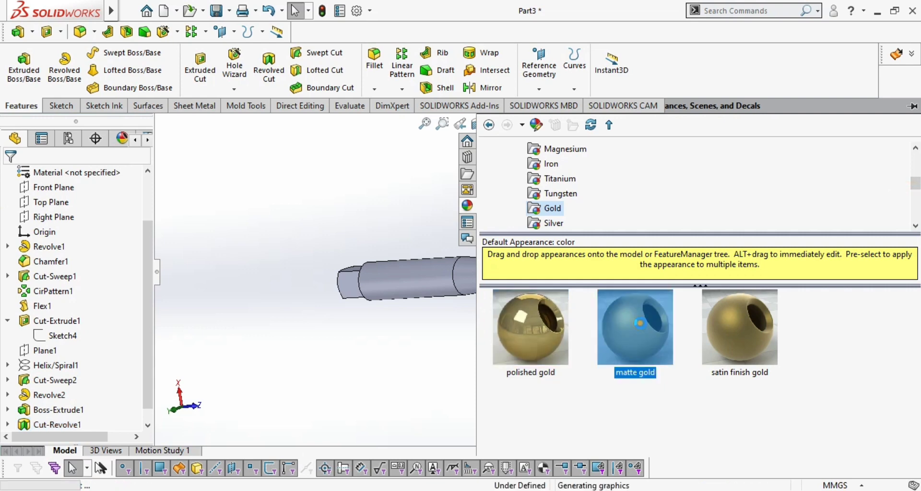
click(558, 346)
double_click(558, 346)
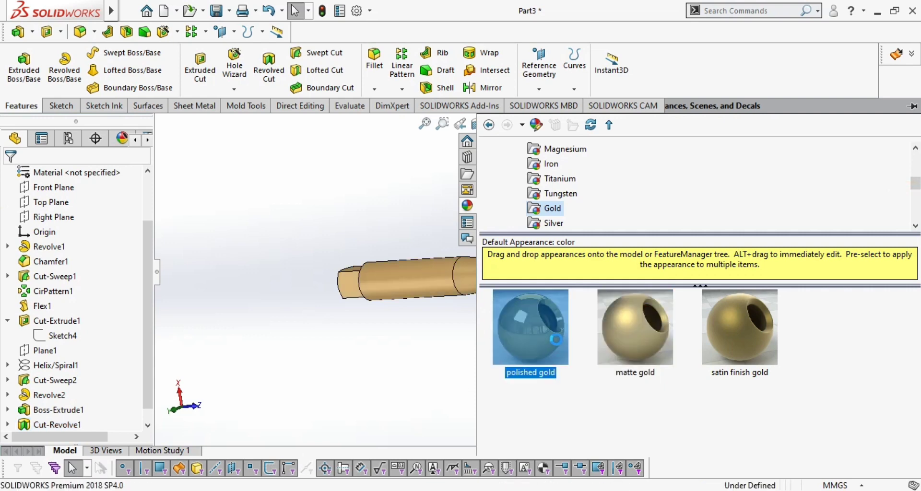
click(245, 352)
middle_drag(736, 342, 487, 399)
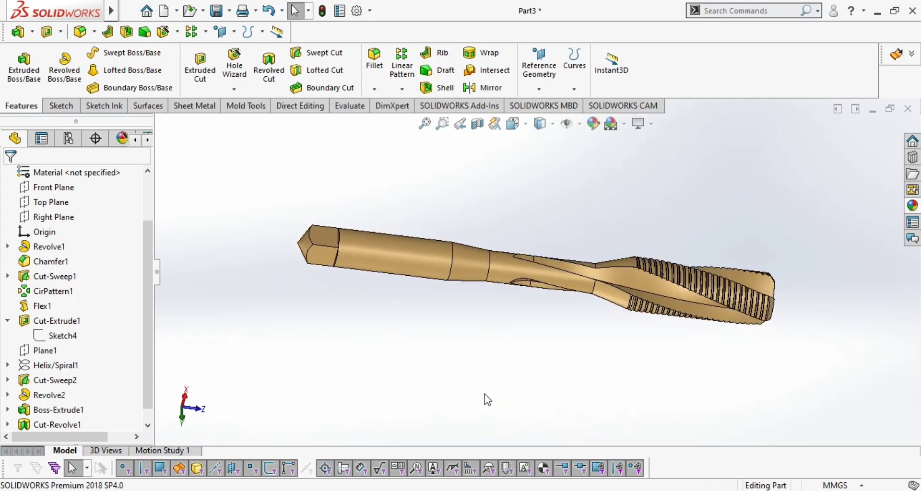